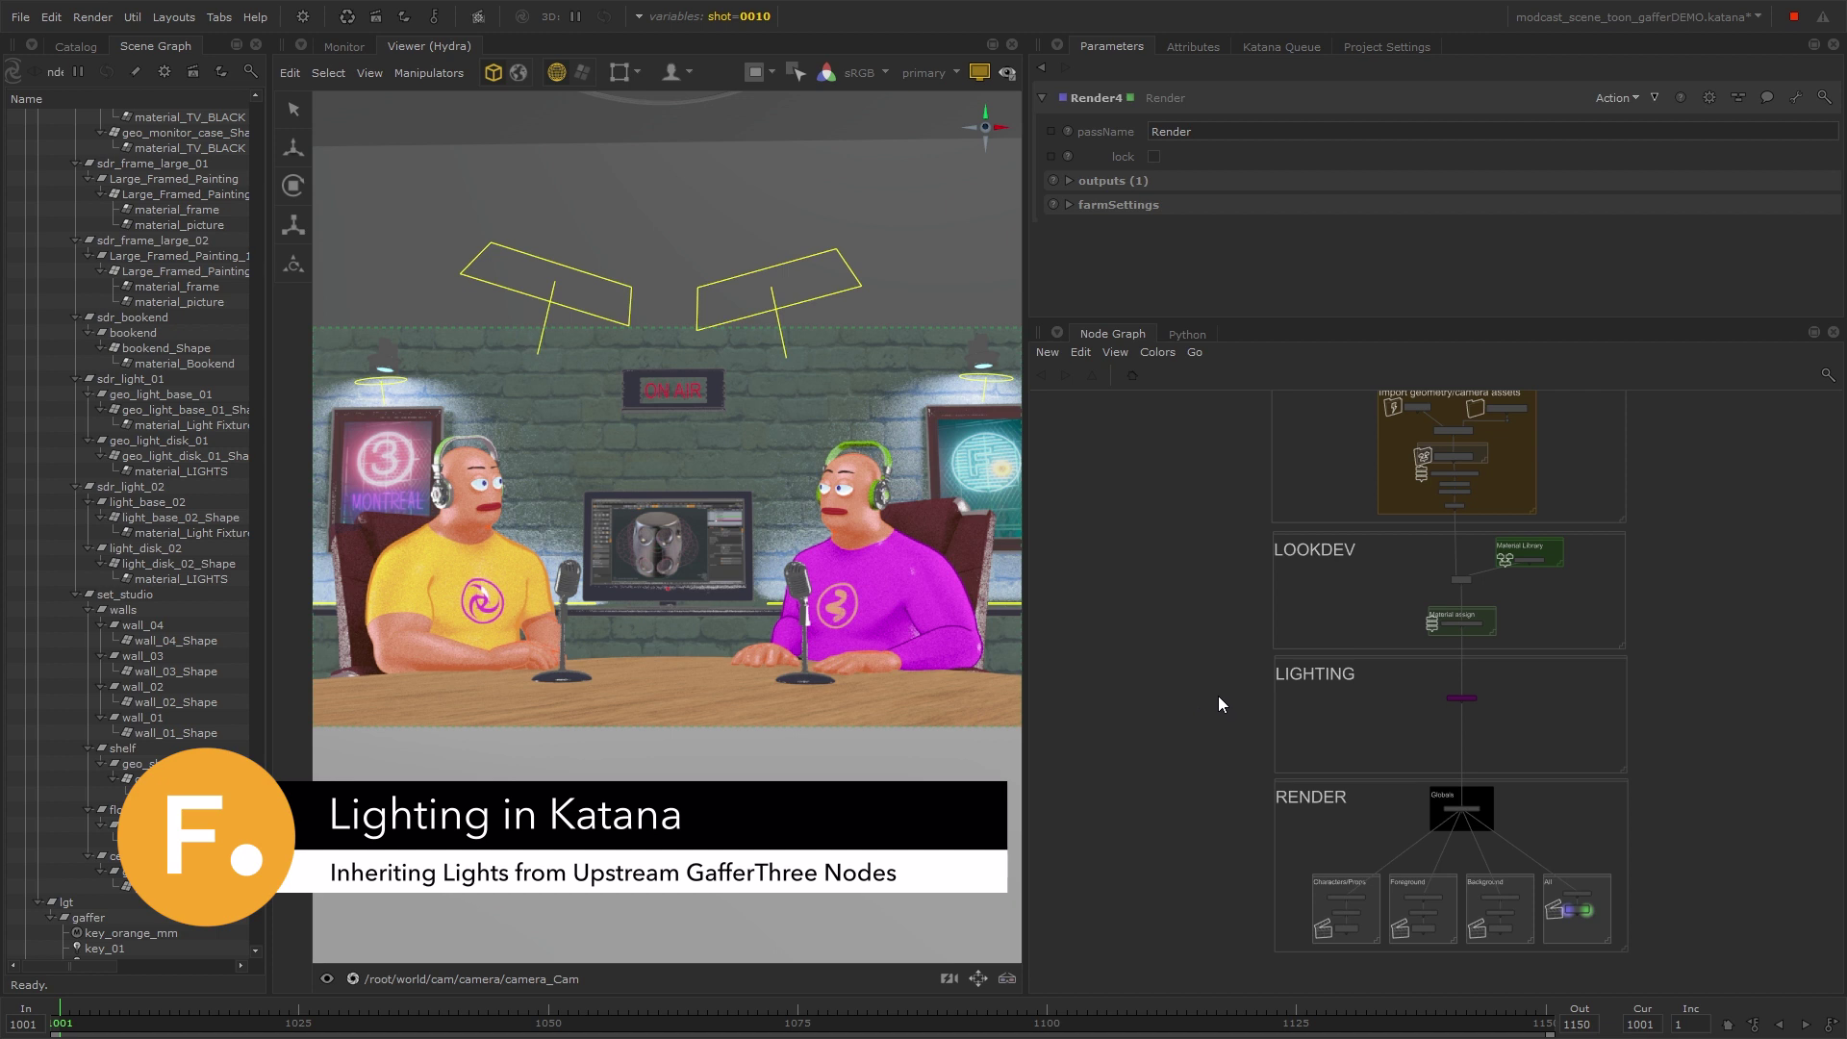
# Step: Zoom the Node Graph in on the GafferThree node inside the LIGHTING backdrop
pyautogui.scroll(5, 1469, 708)
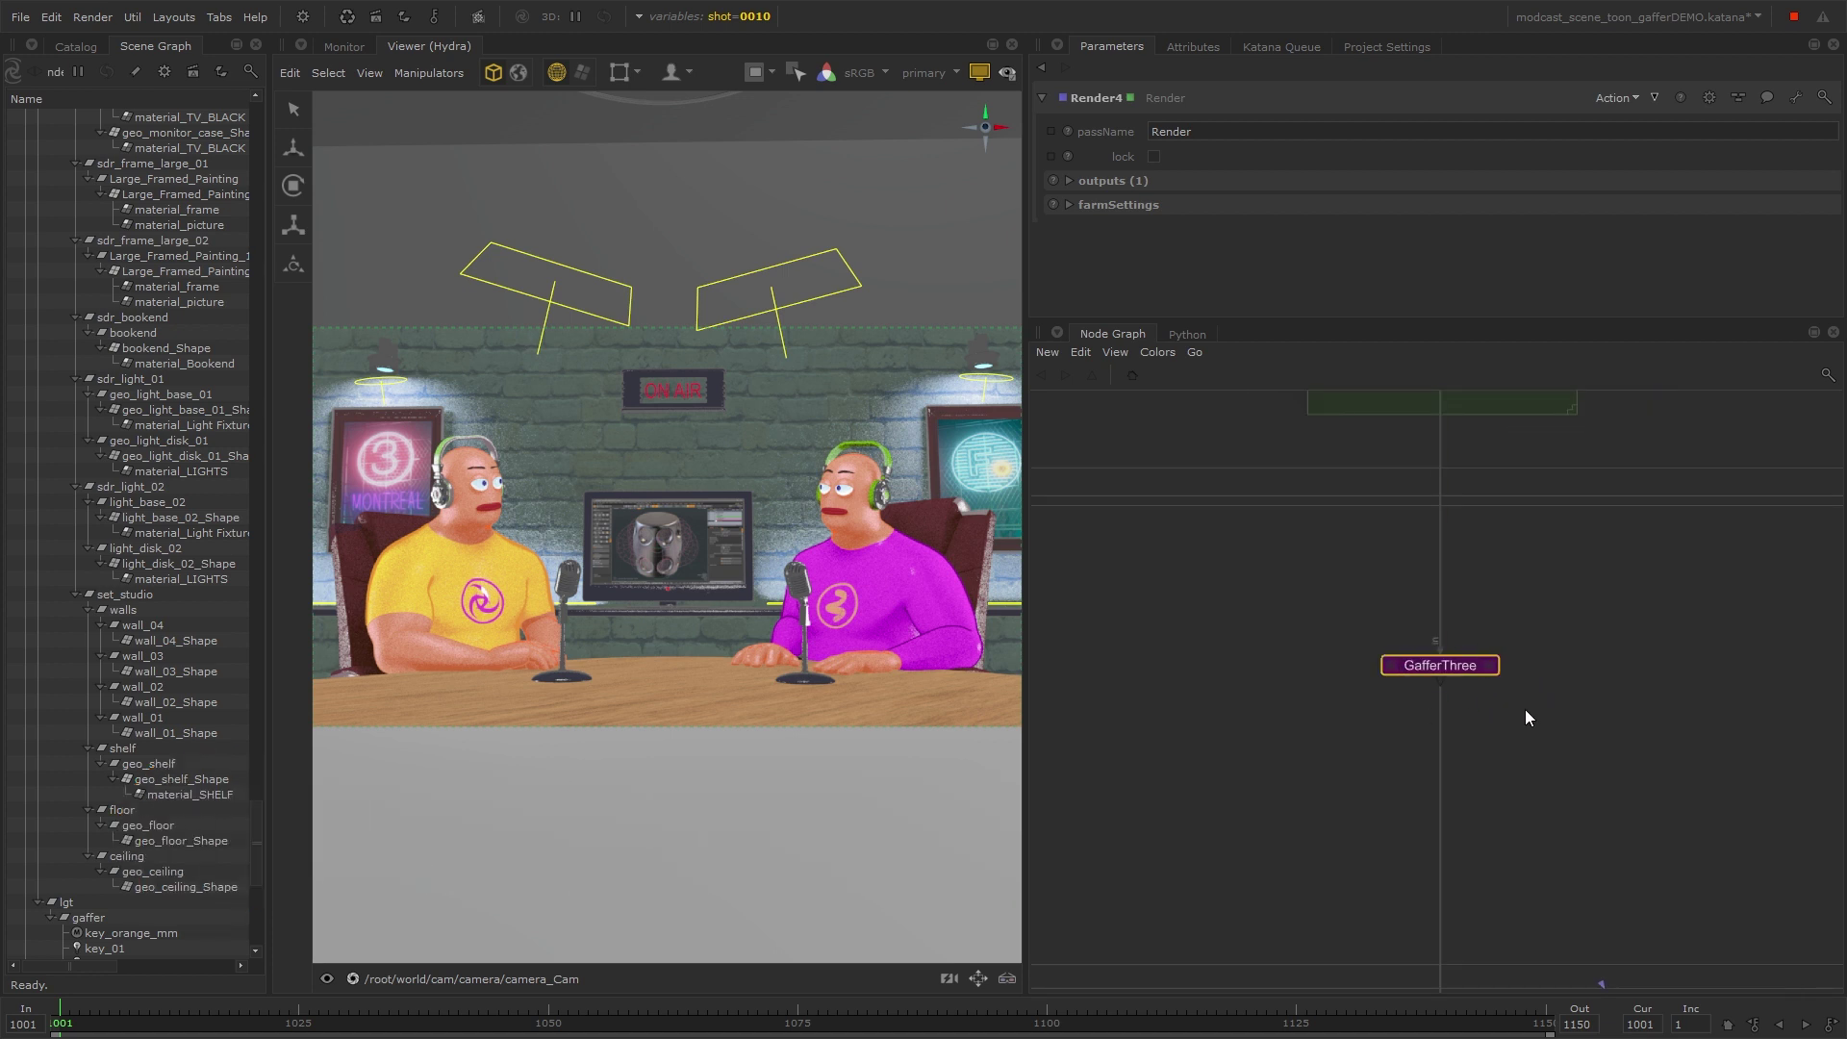
pyautogui.click(1503, 719)
pyautogui.click(737, 20)
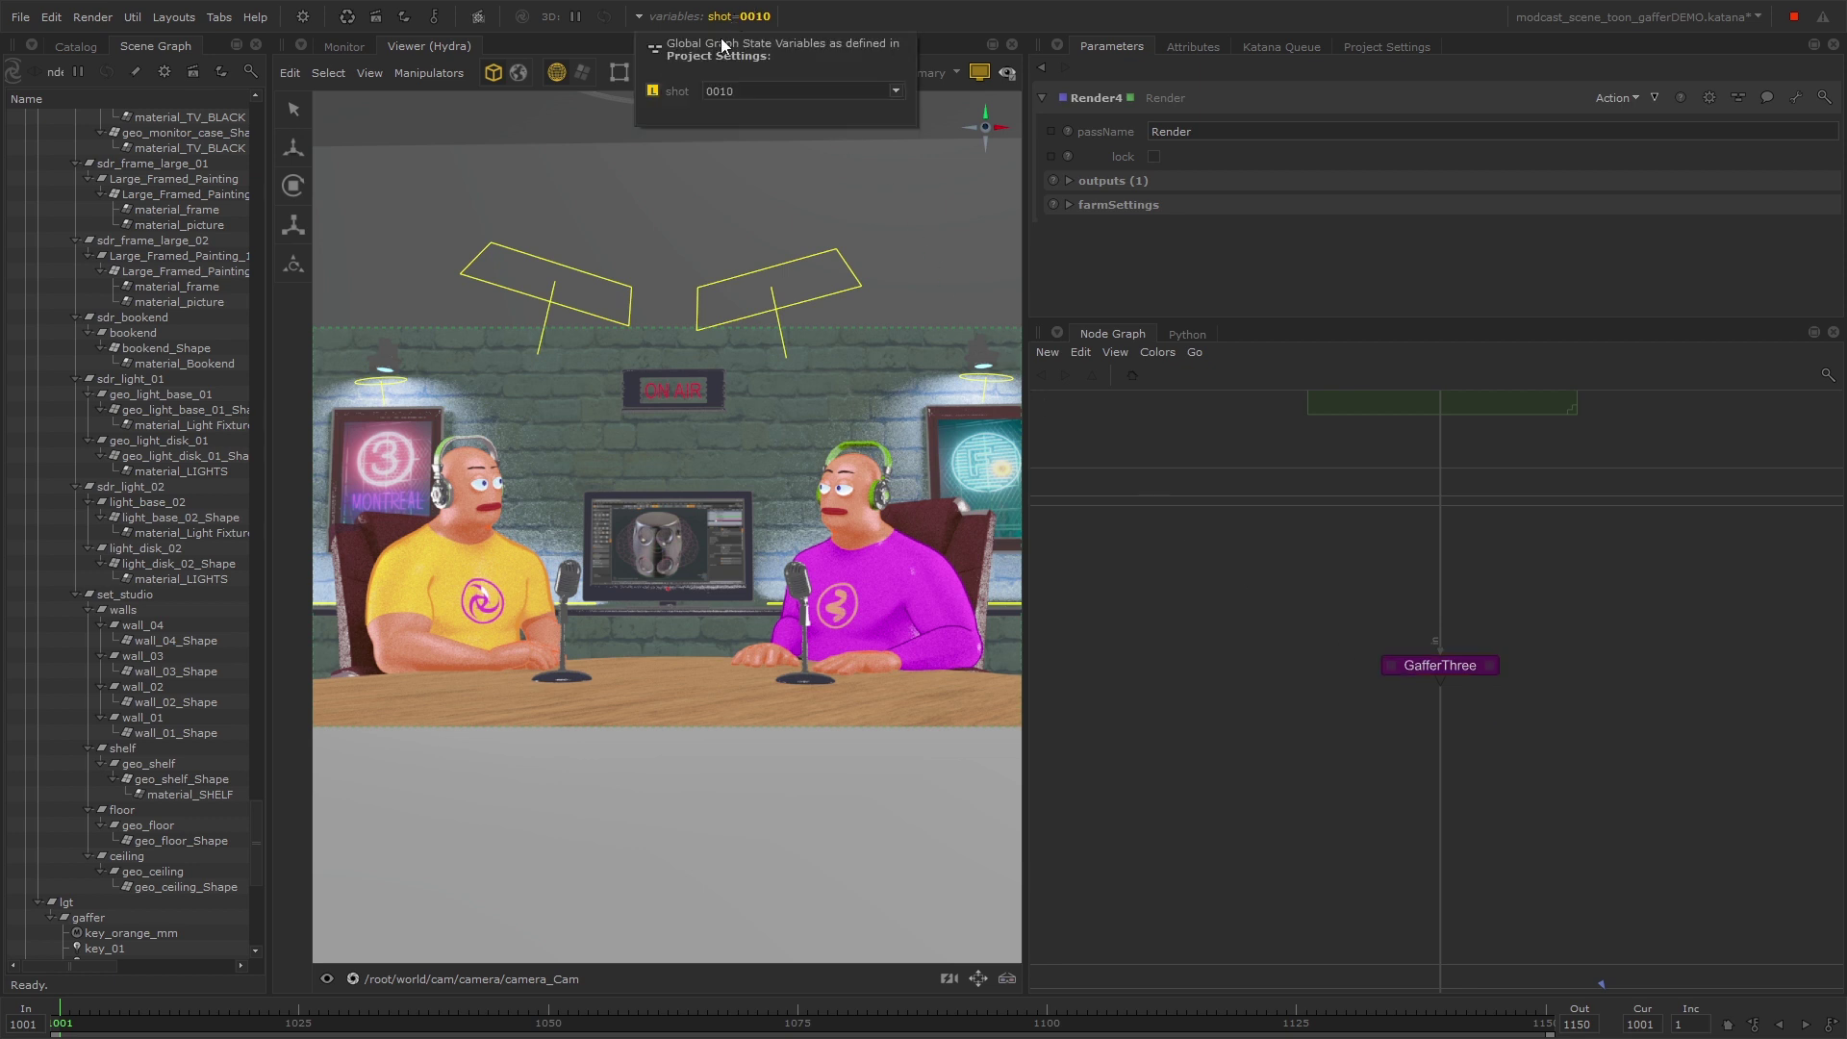
pyautogui.click(875, 89)
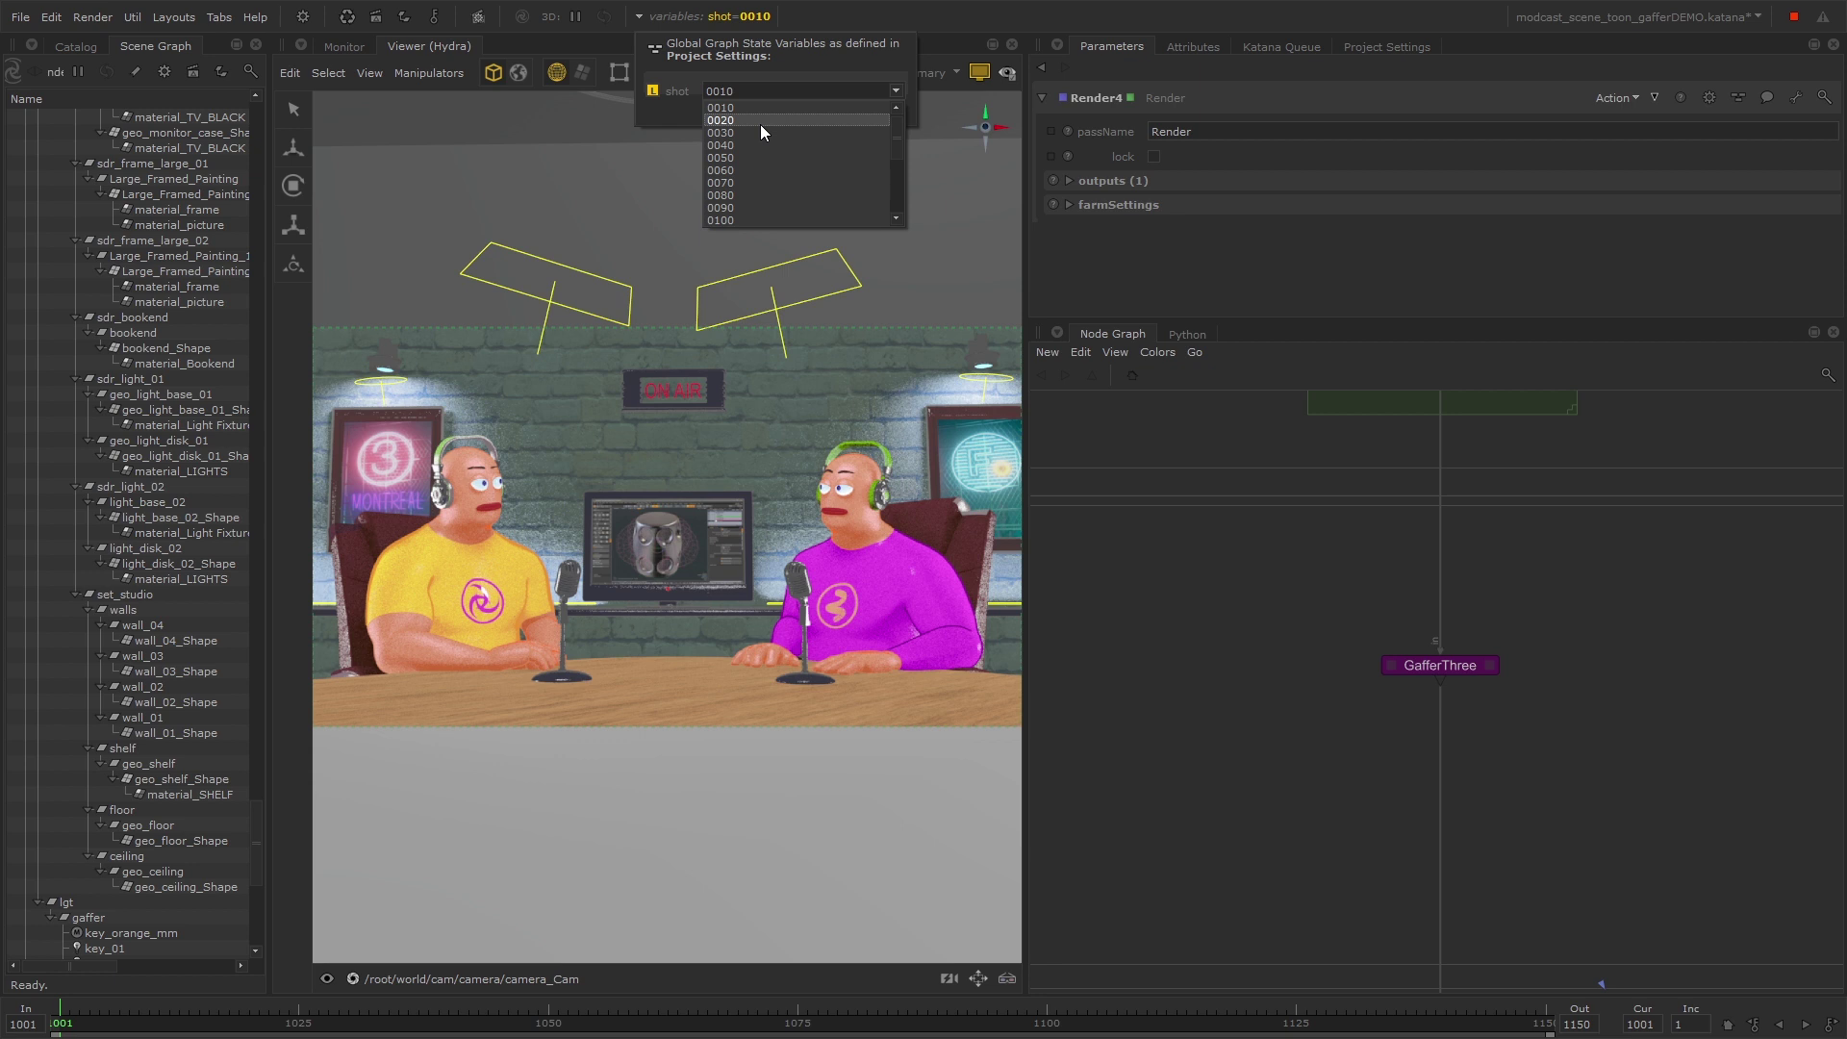
pyautogui.click(794, 120)
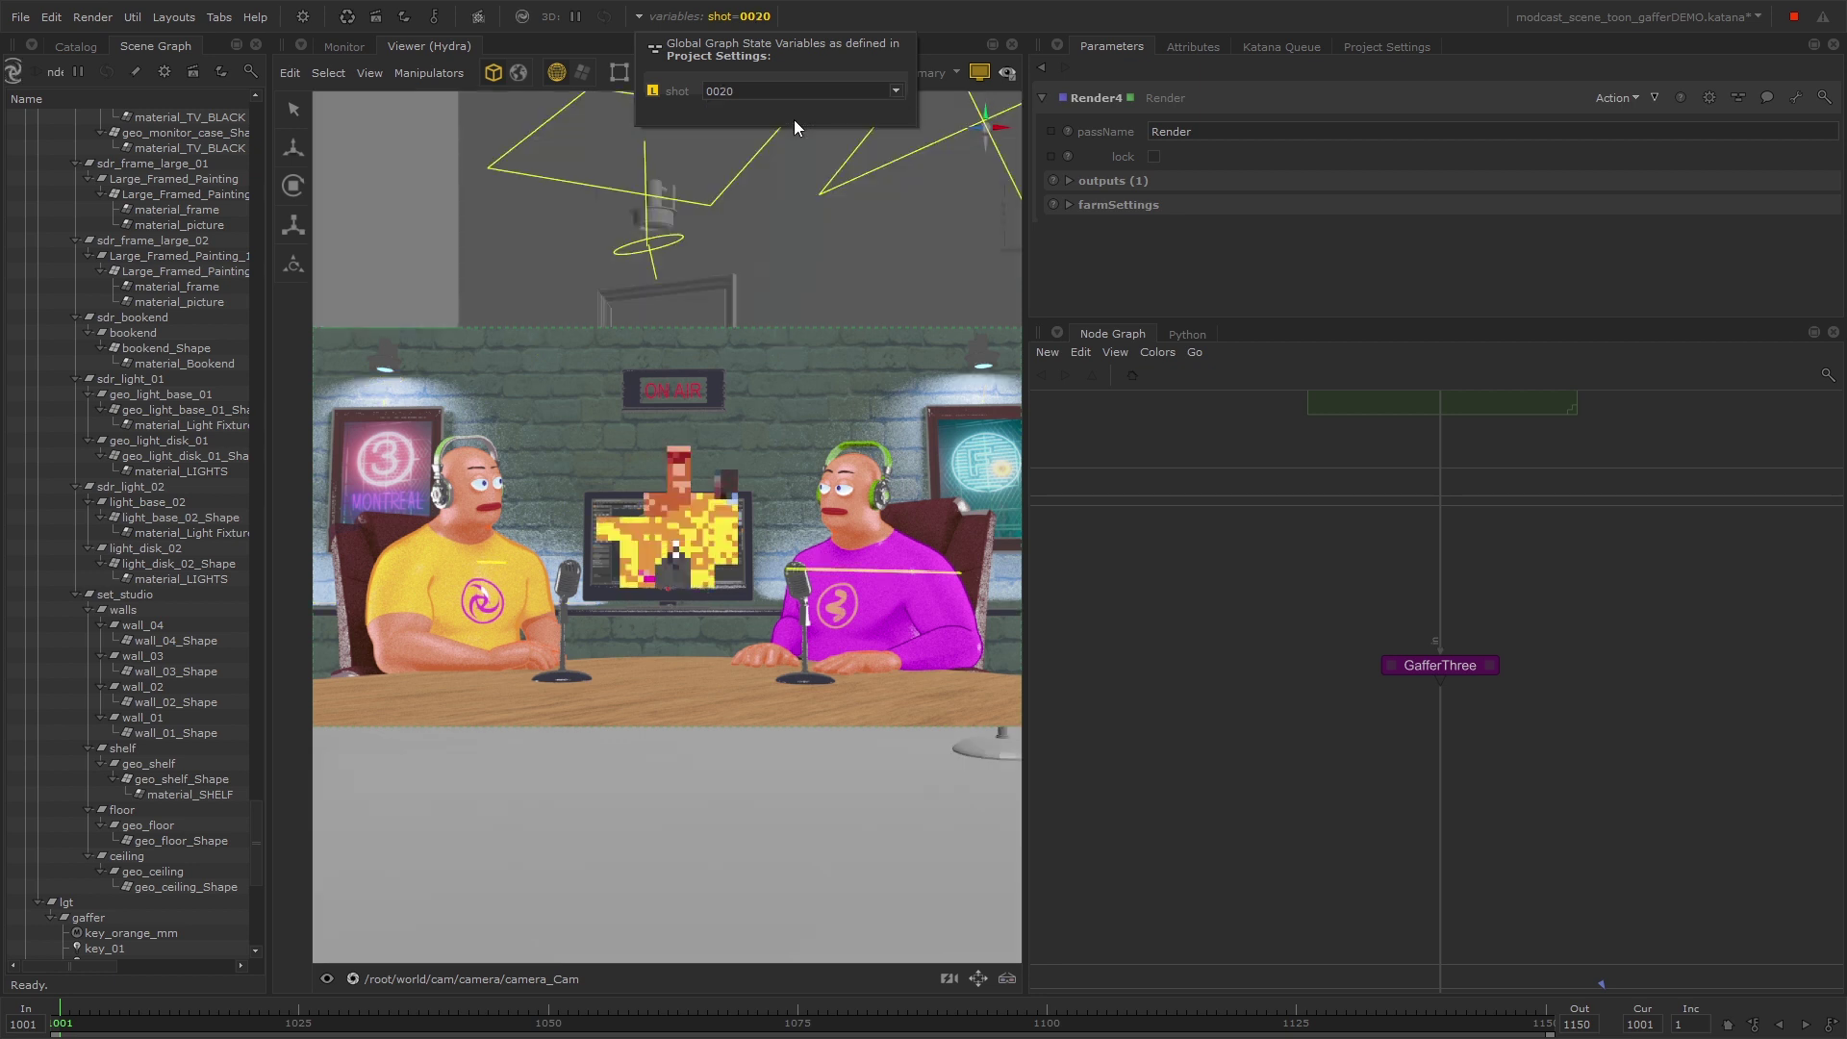
pyautogui.click(895, 94)
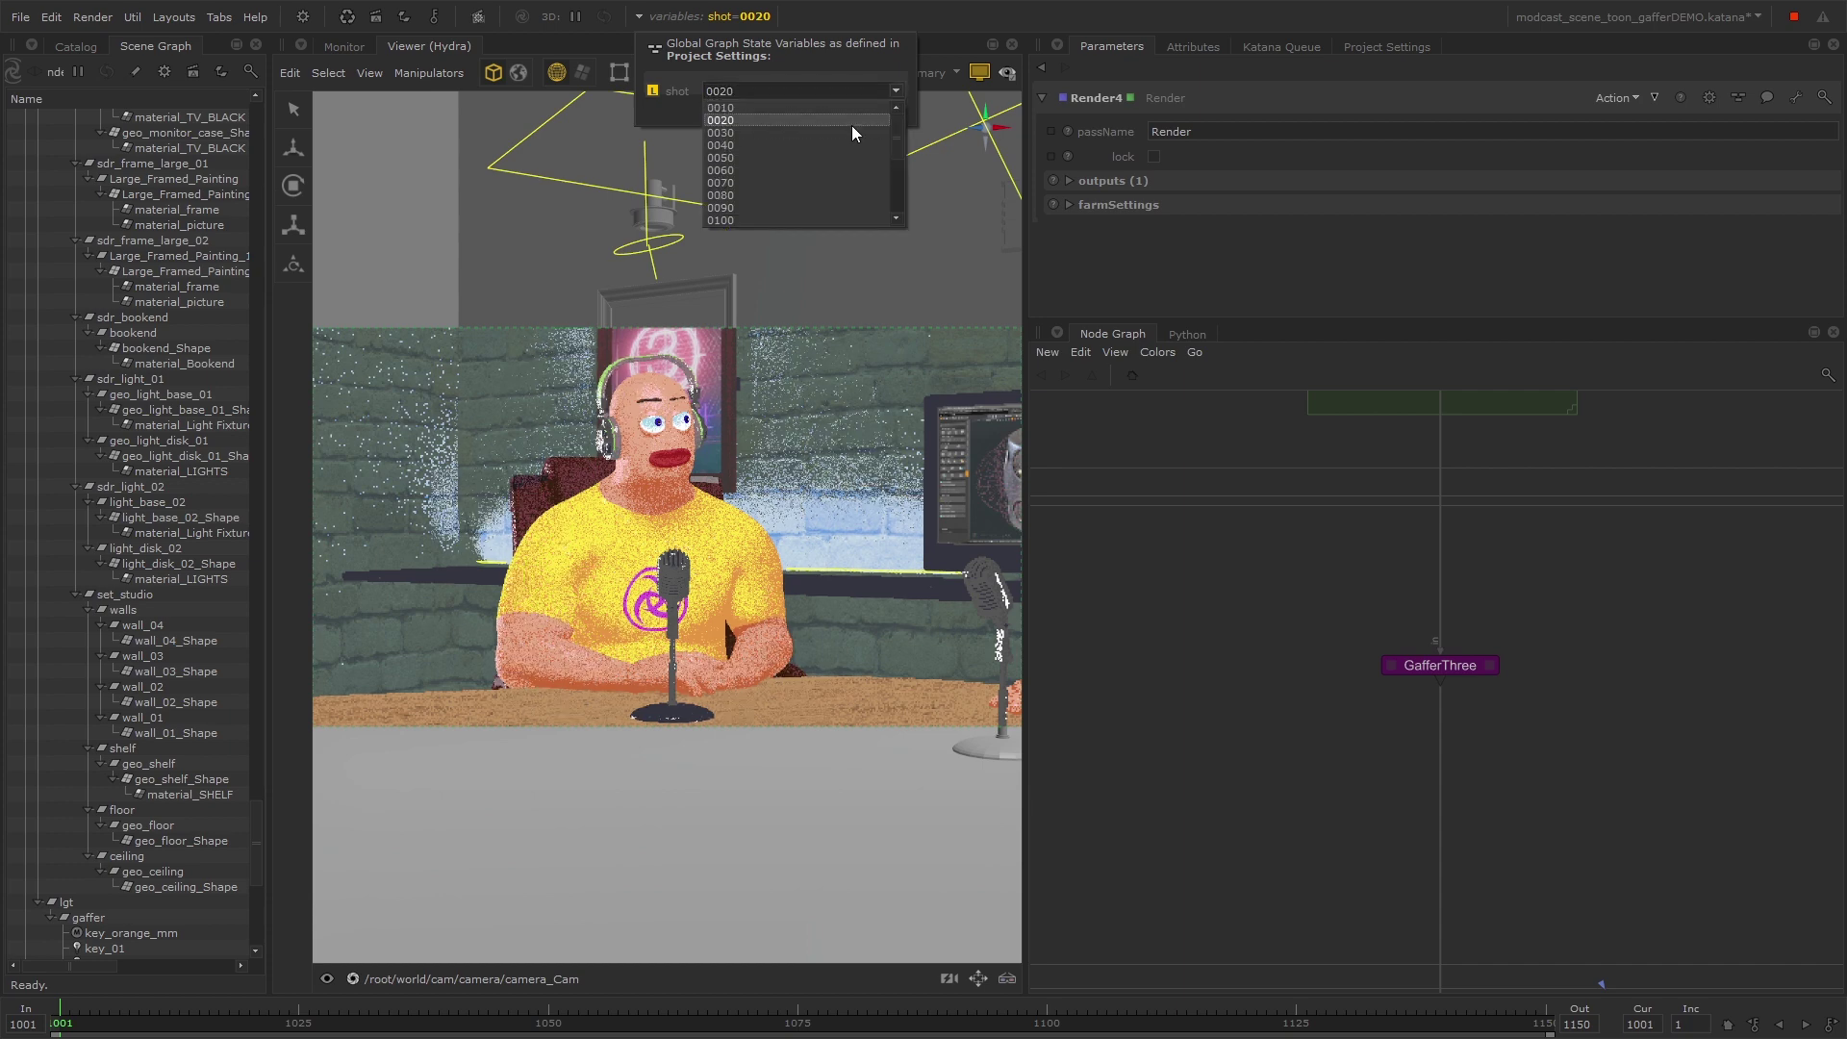
pyautogui.click(852, 123)
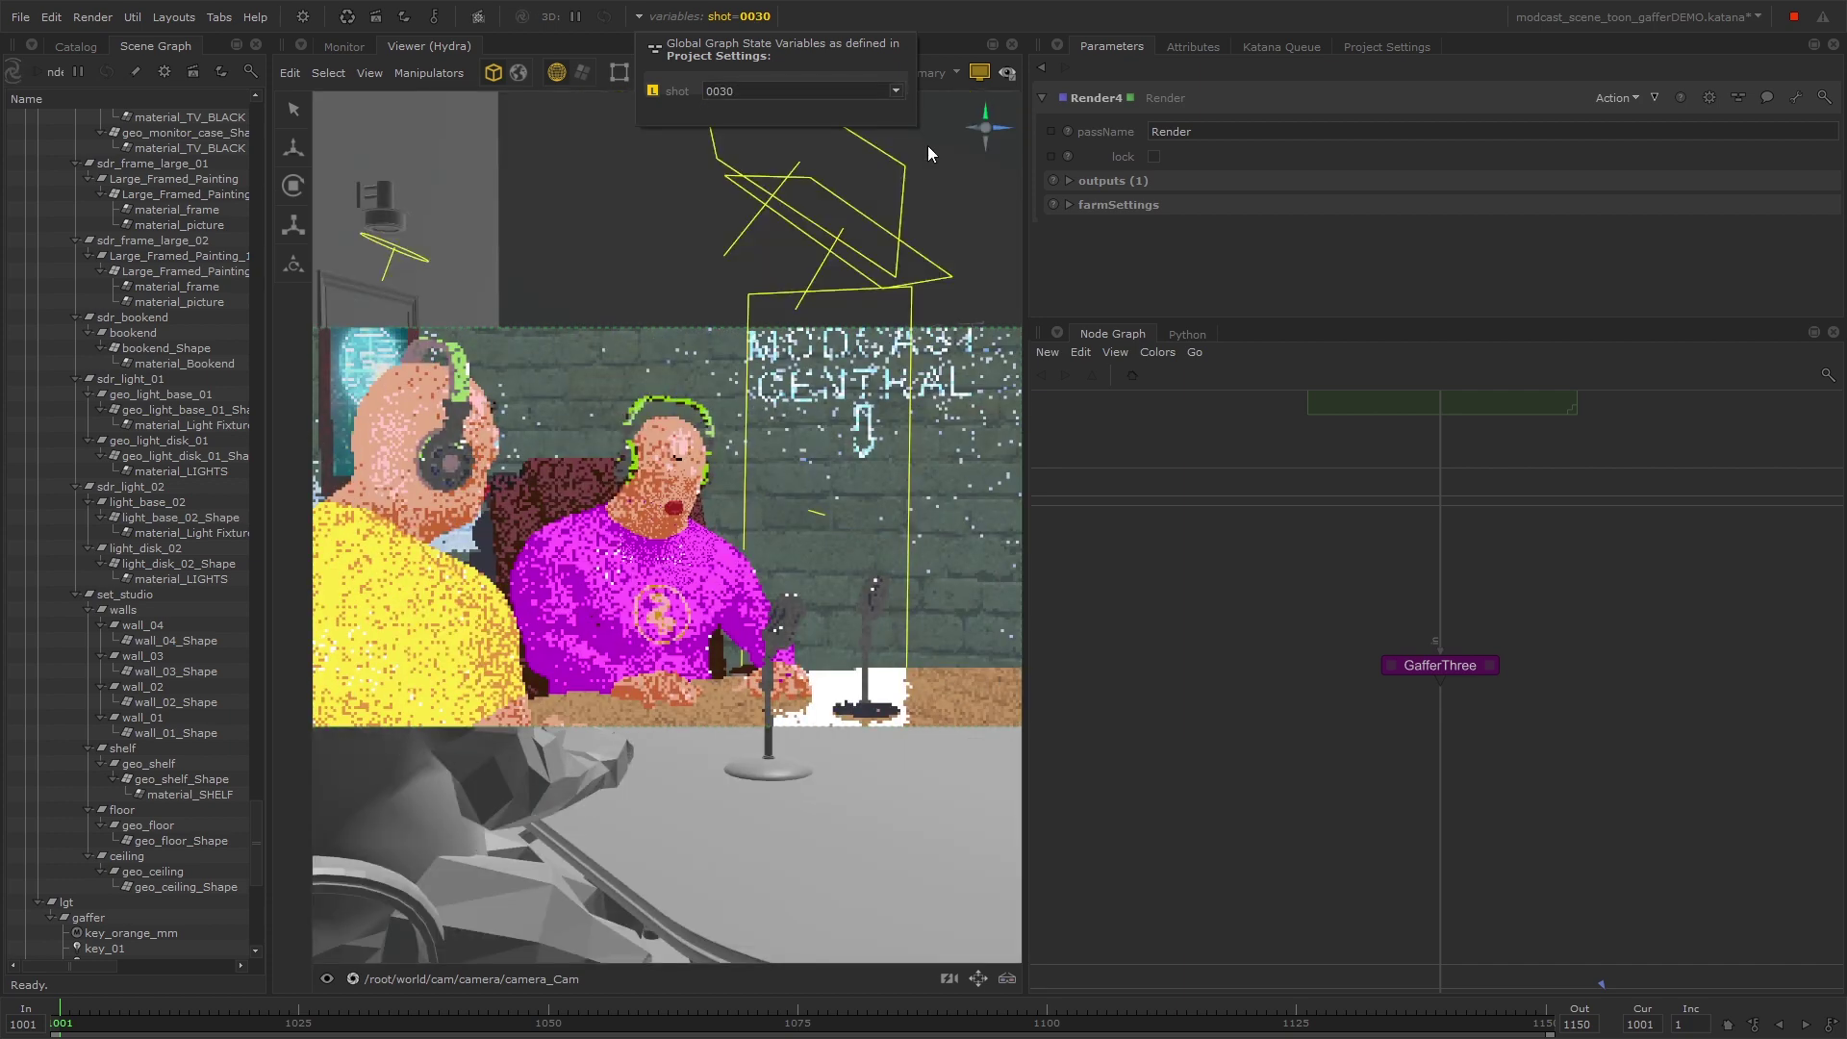
pyautogui.click(898, 90)
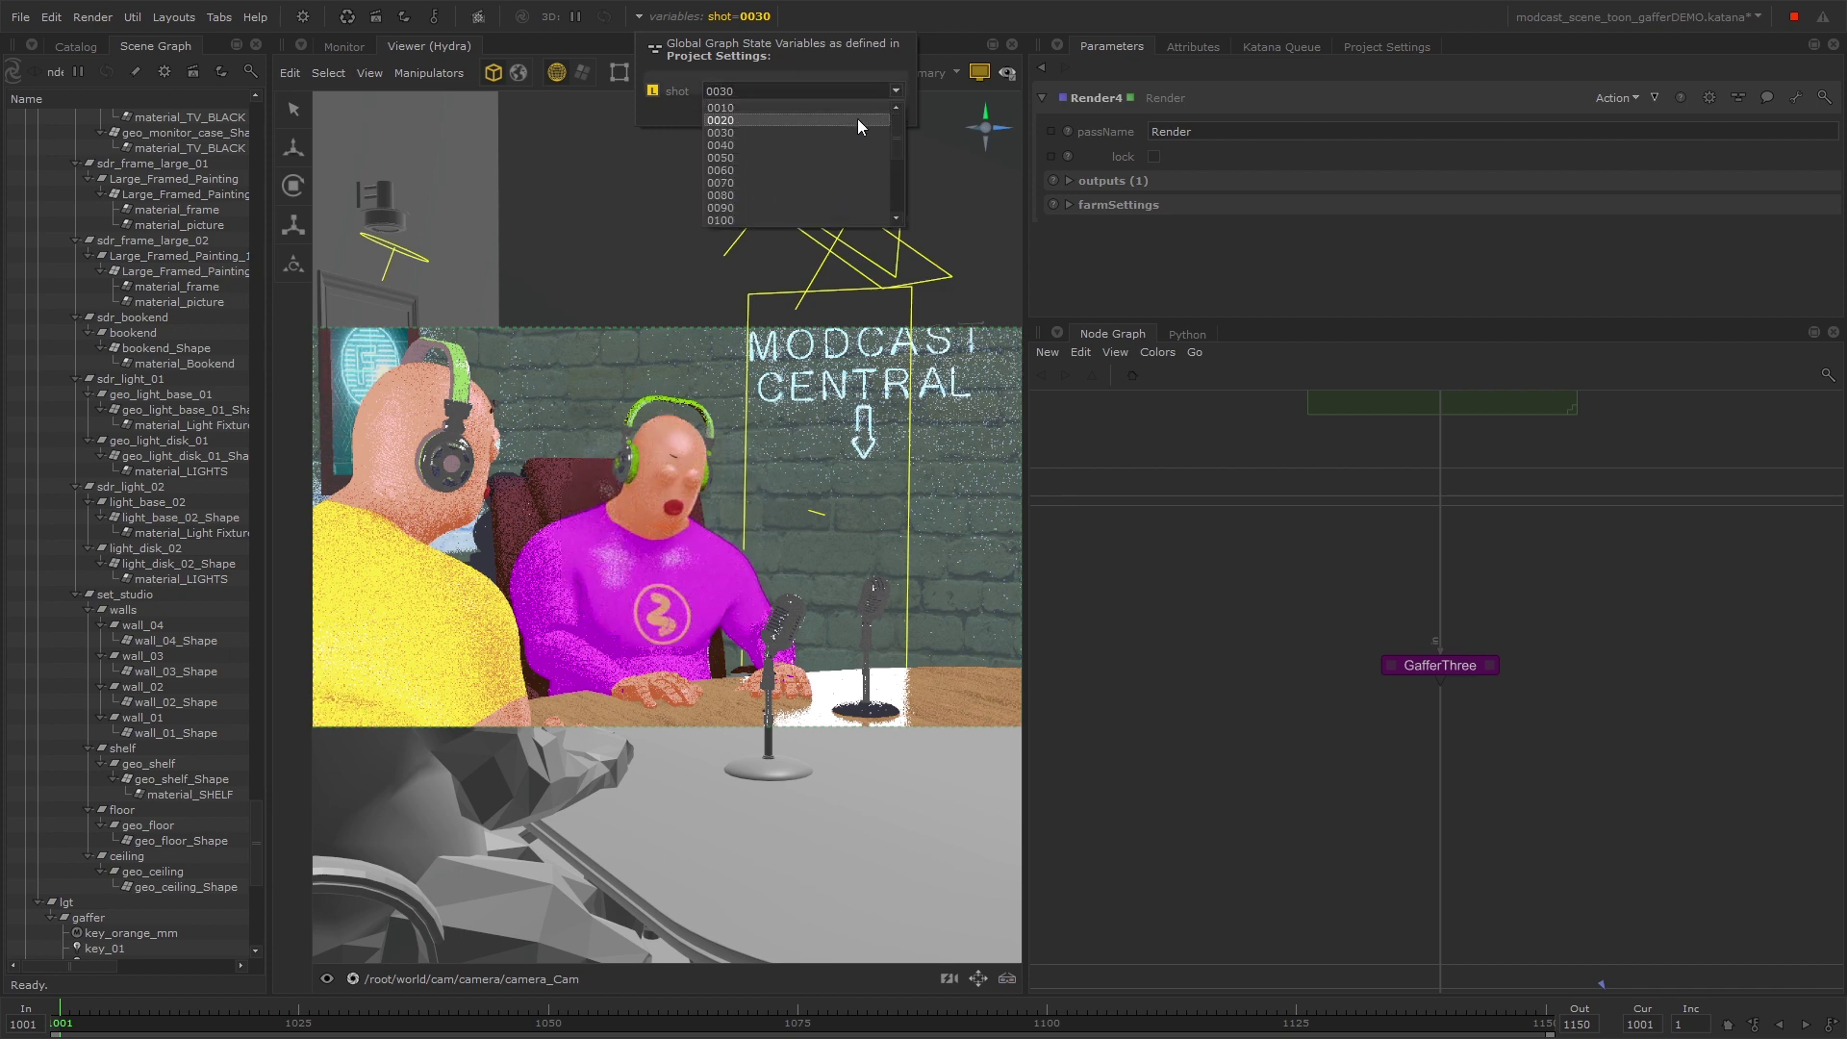
pyautogui.click(872, 107)
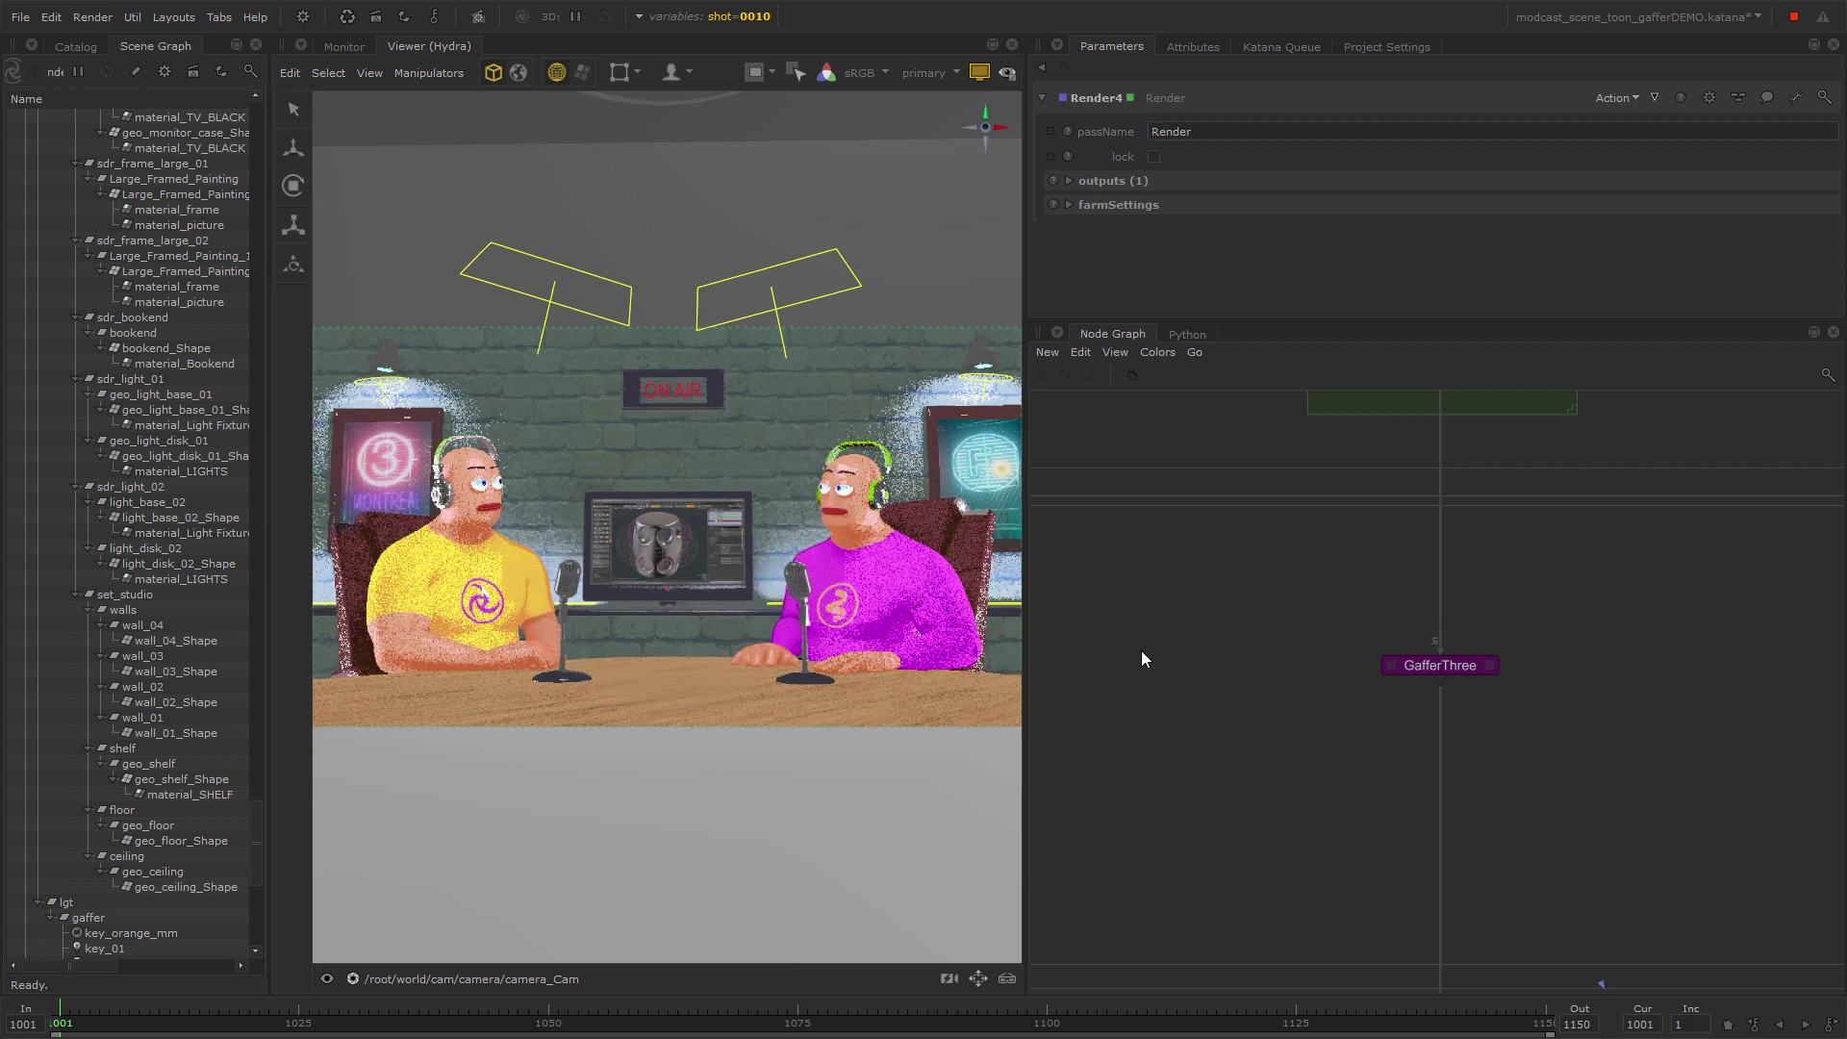
# Step: Put GafferThree in edit mode and enlarge the Parameters list to show every light, key_orange_mm through rig
pyautogui.moveTo(1423, 686); pyautogui.dragTo(1306, 573, button='middle')
pyautogui.scroll(4, 1307, 571)
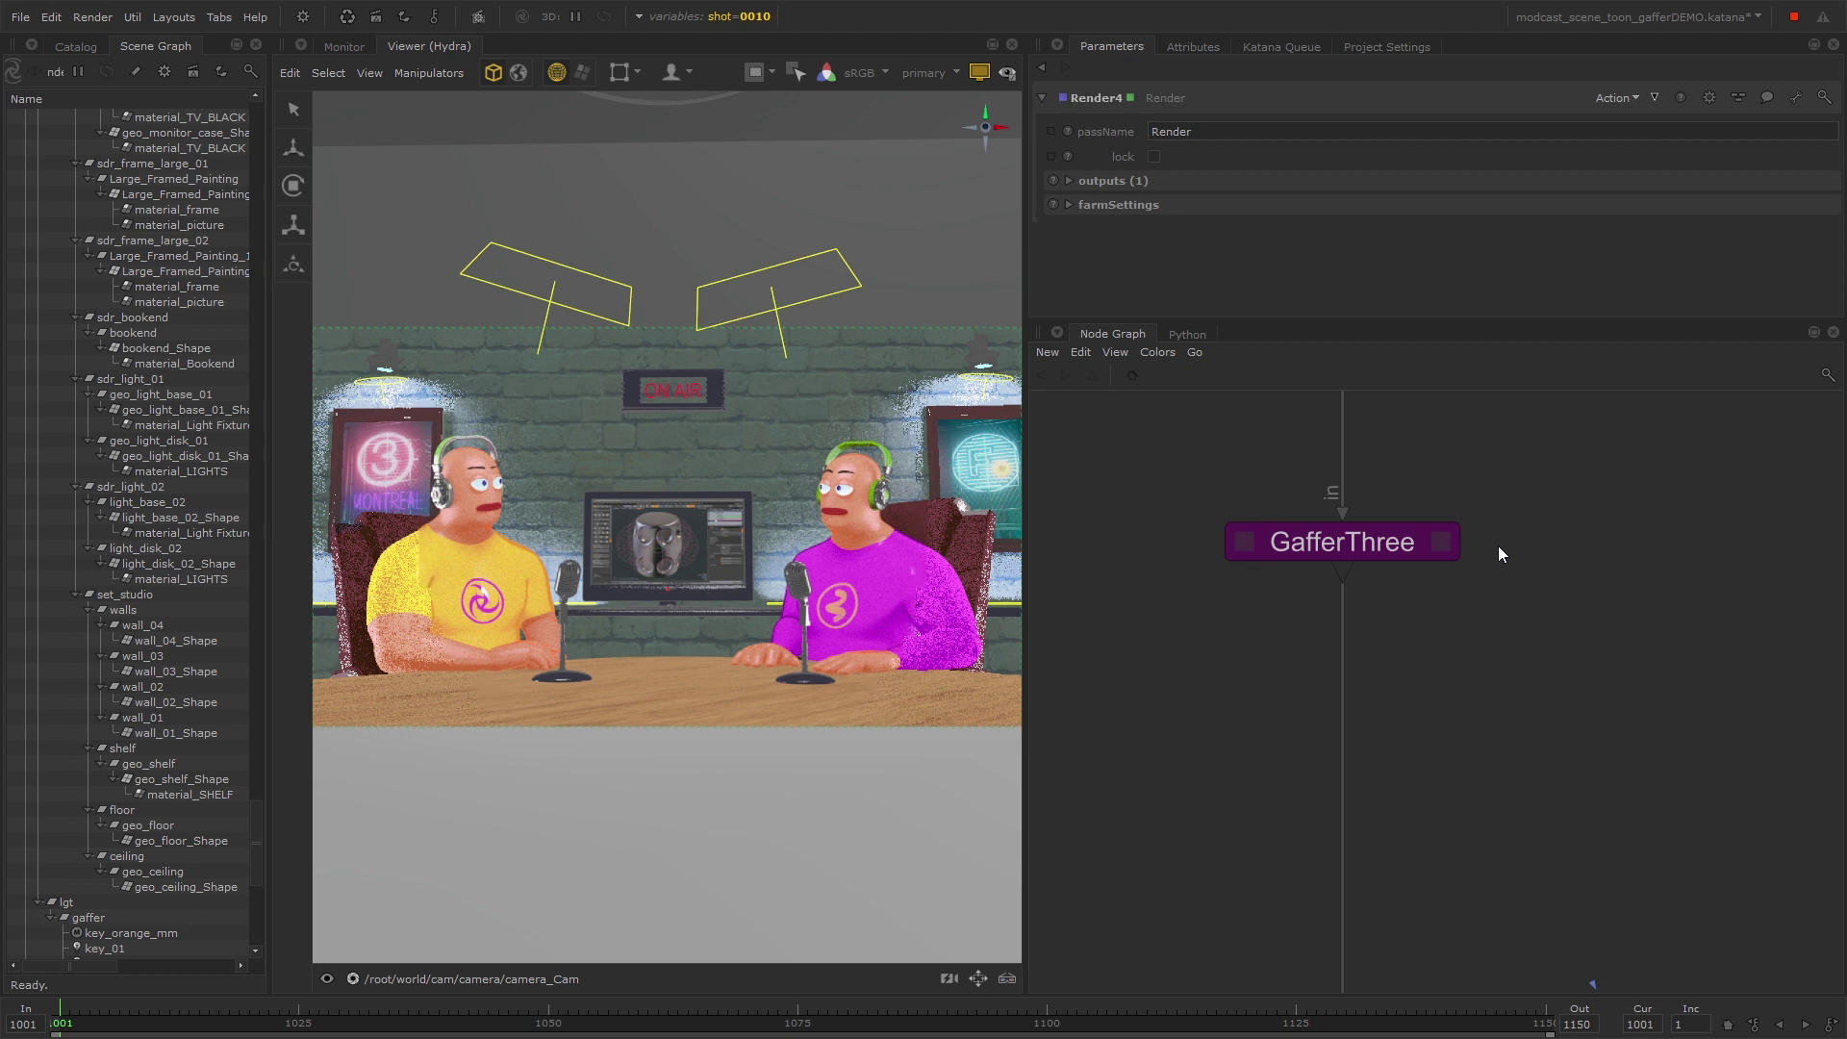
pyautogui.click(1397, 544)
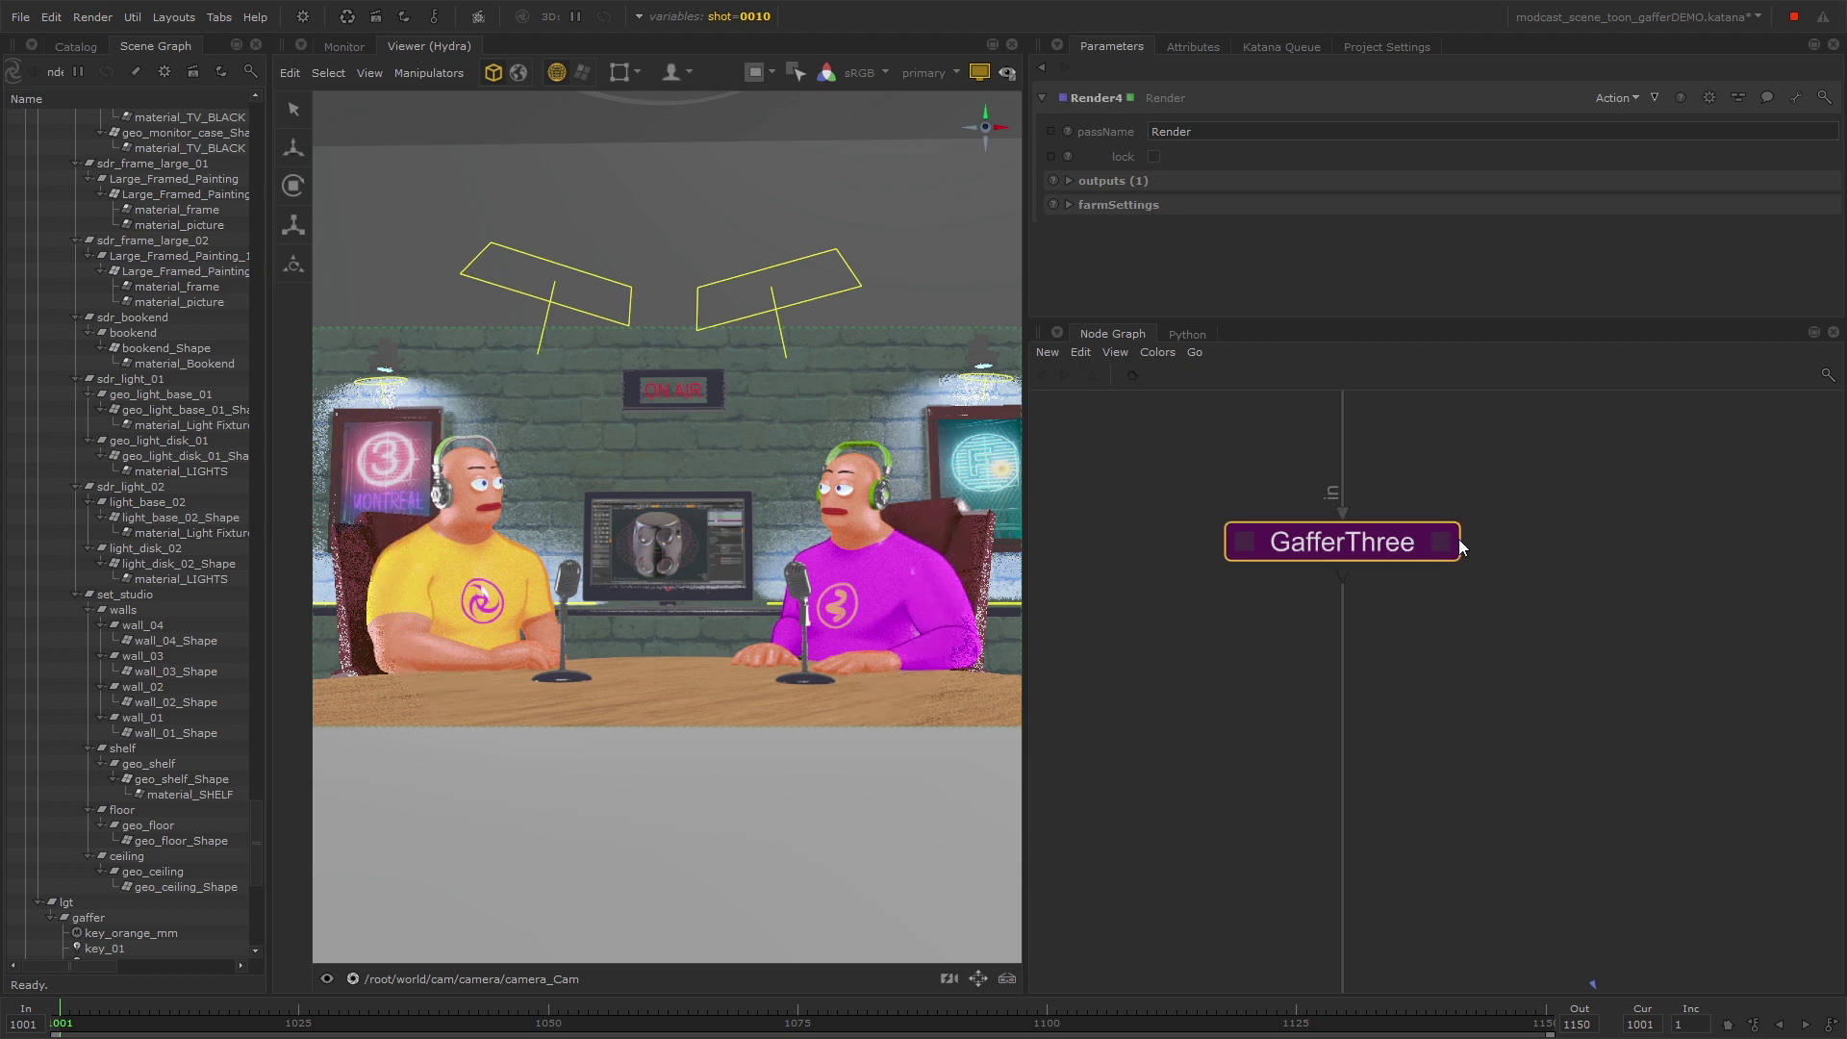
pyautogui.click(1442, 542)
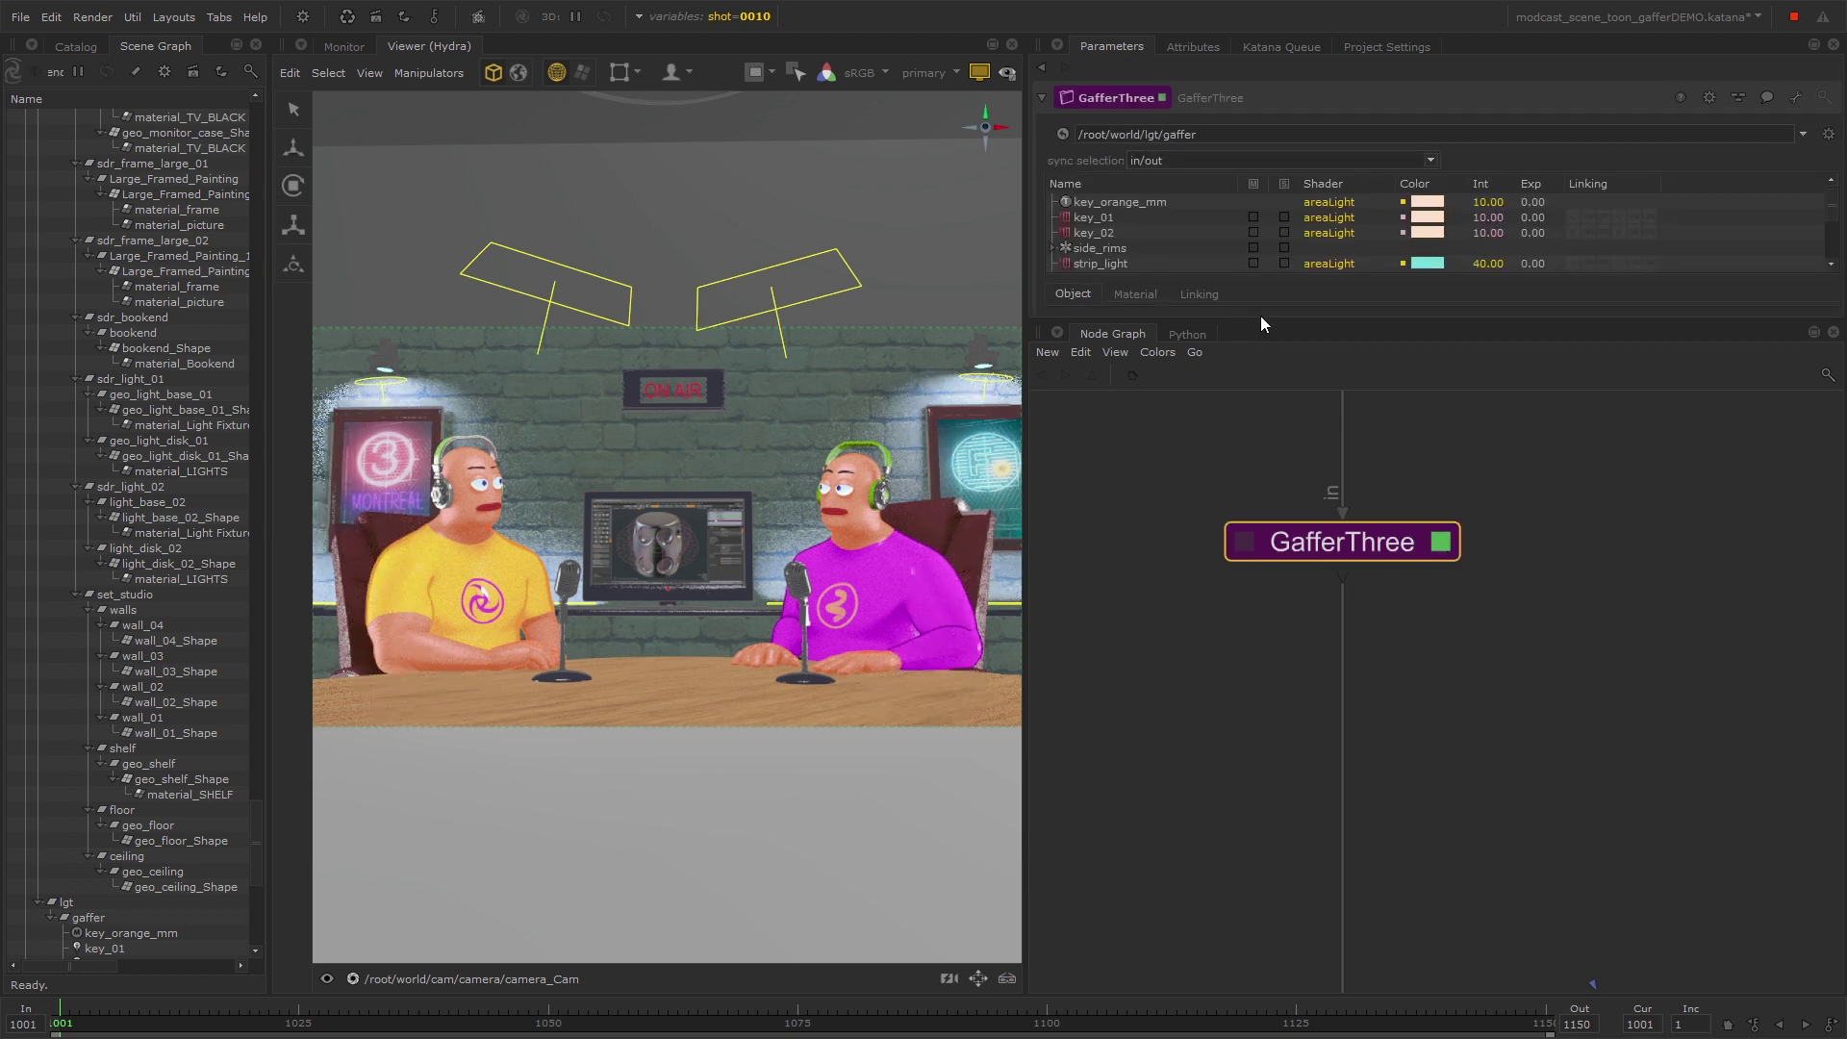
pyautogui.moveTo(1261, 319); pyautogui.dragTo(1258, 528)
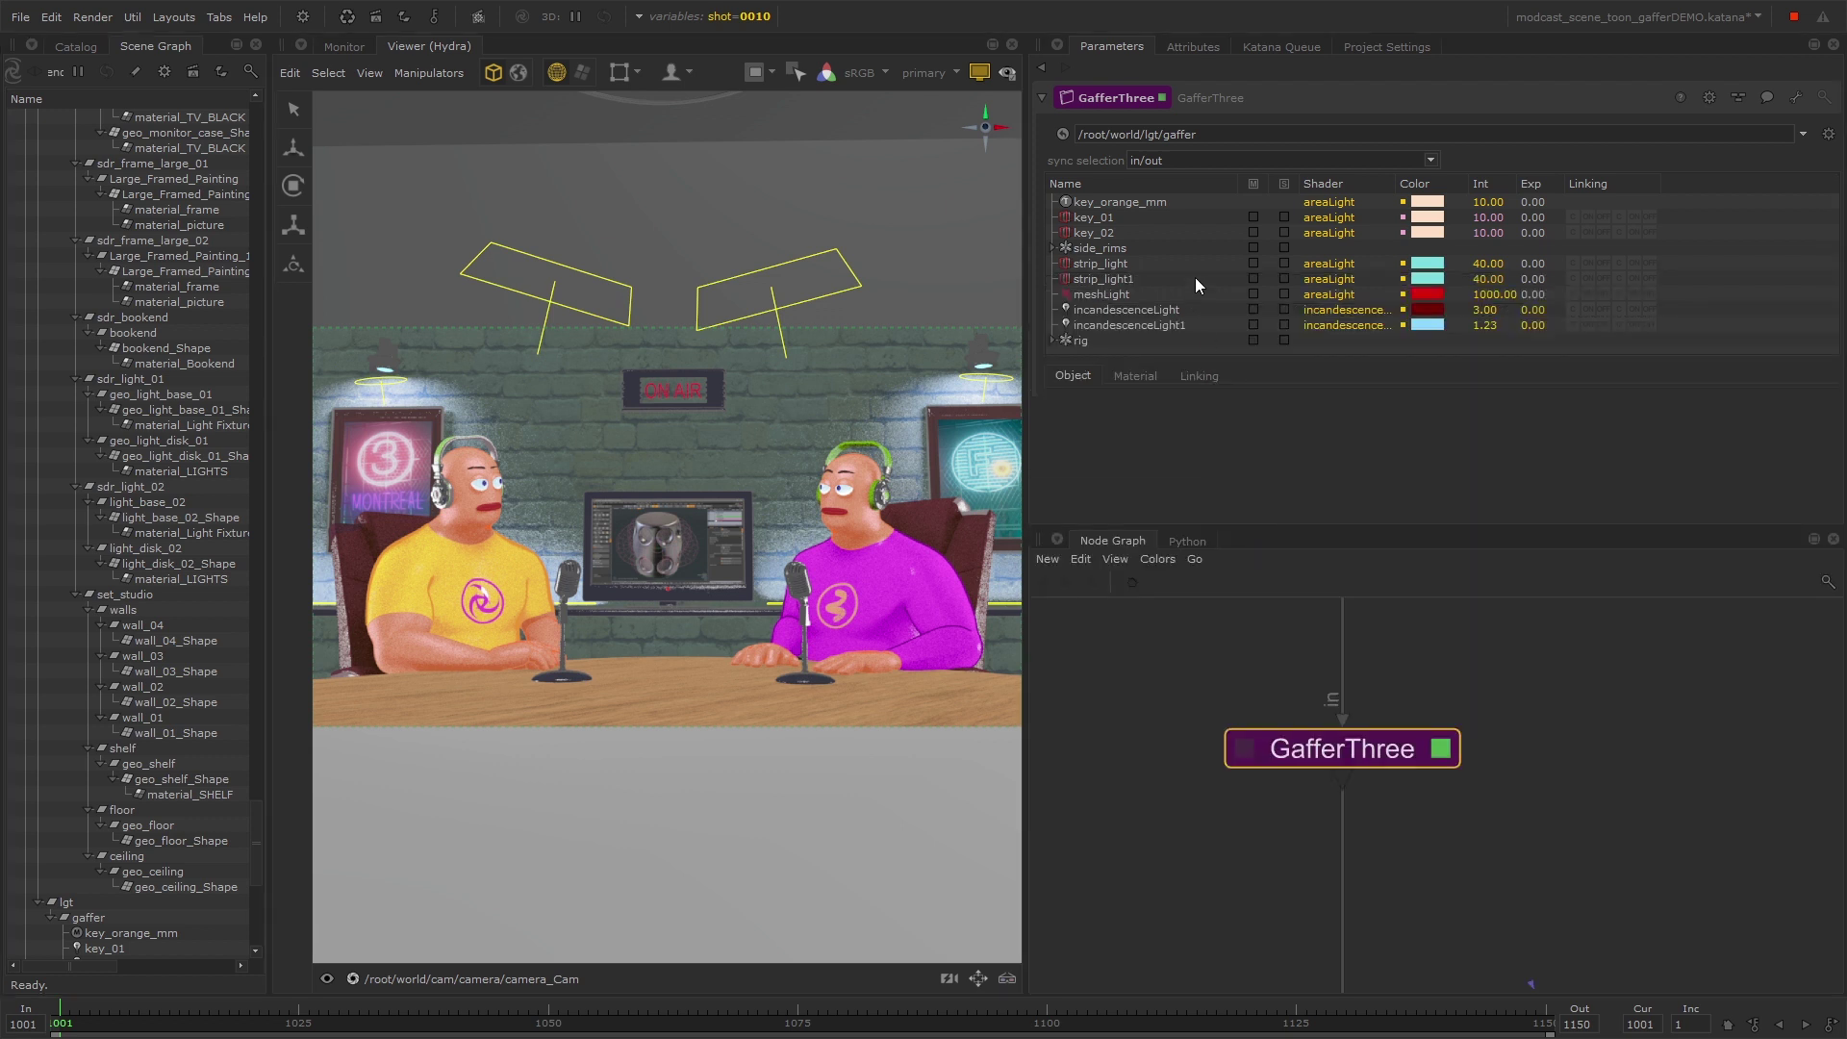
pyautogui.moveTo(1234, 363); pyautogui.dragTo(1226, 408)
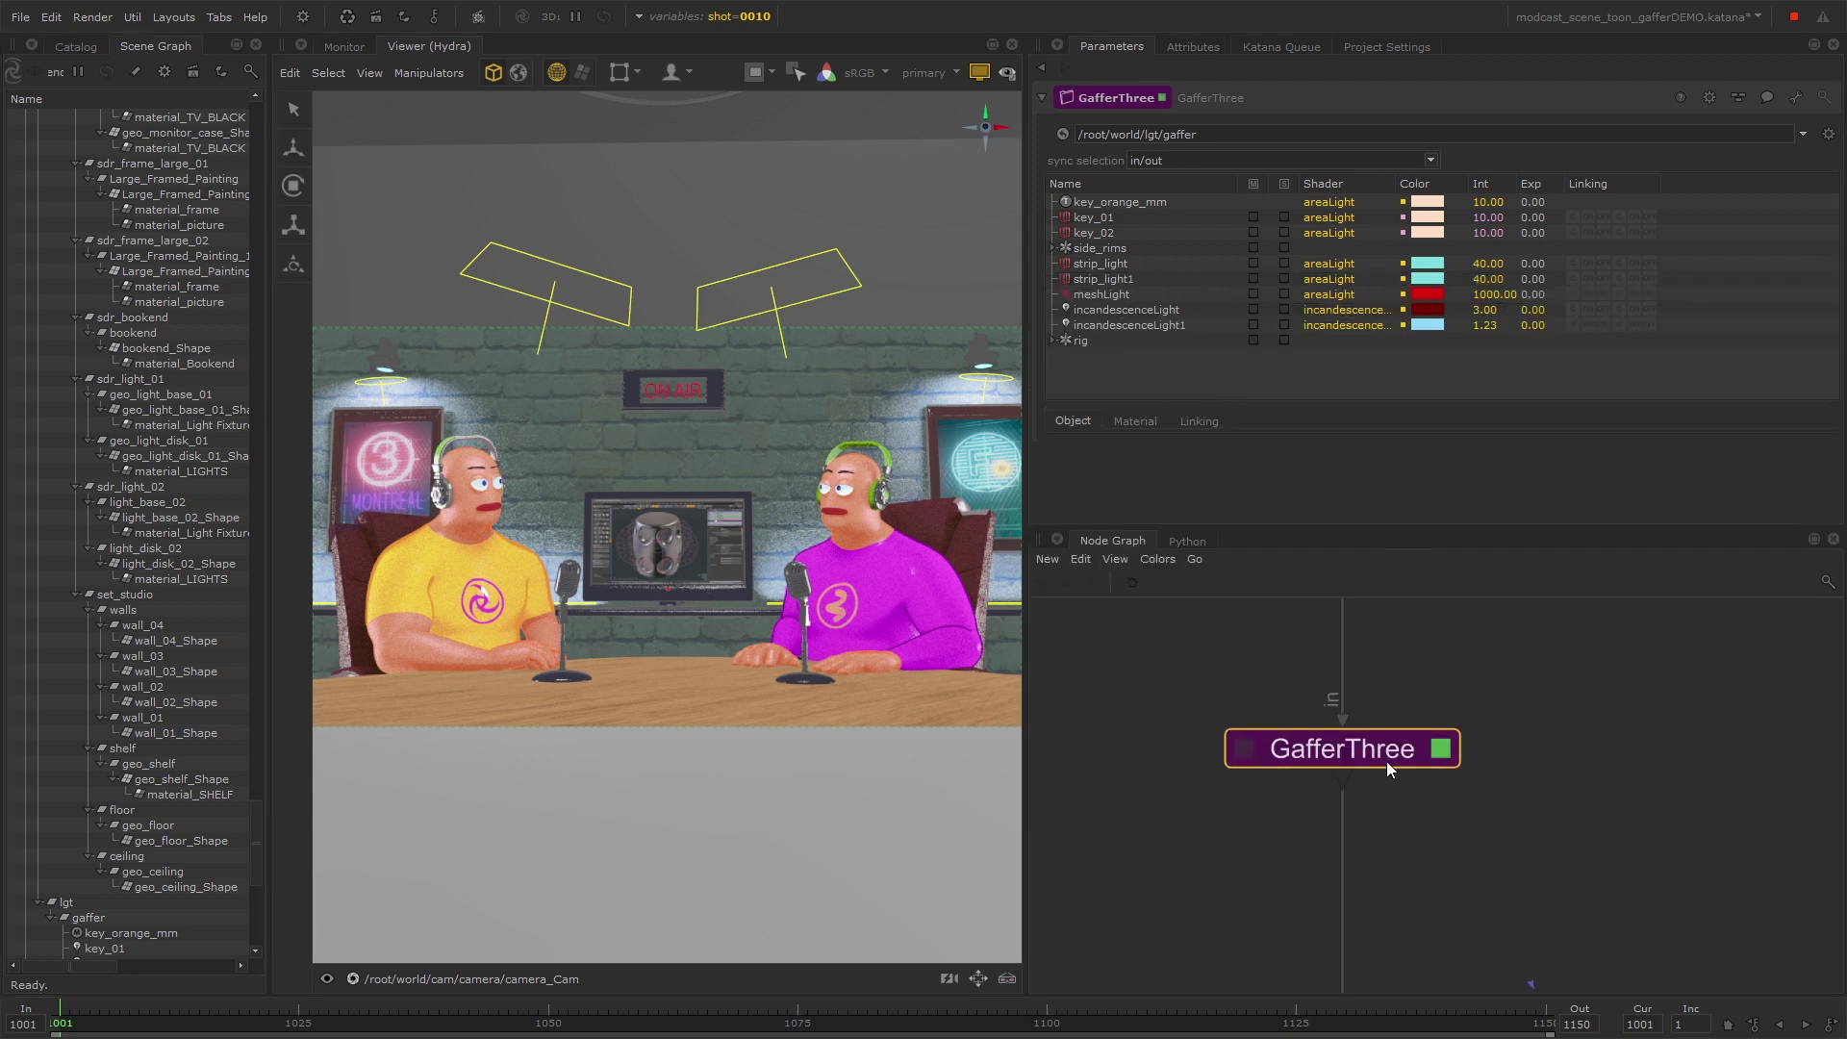
# Step: Create GafferThree1 connected below GafferThree and enable Show Incoming Scene to list inherited lights
pyautogui.moveTo(1387, 760); pyautogui.dragTo(1380, 699)
pyautogui.press('Tab')
pyautogui.write('gaffer')
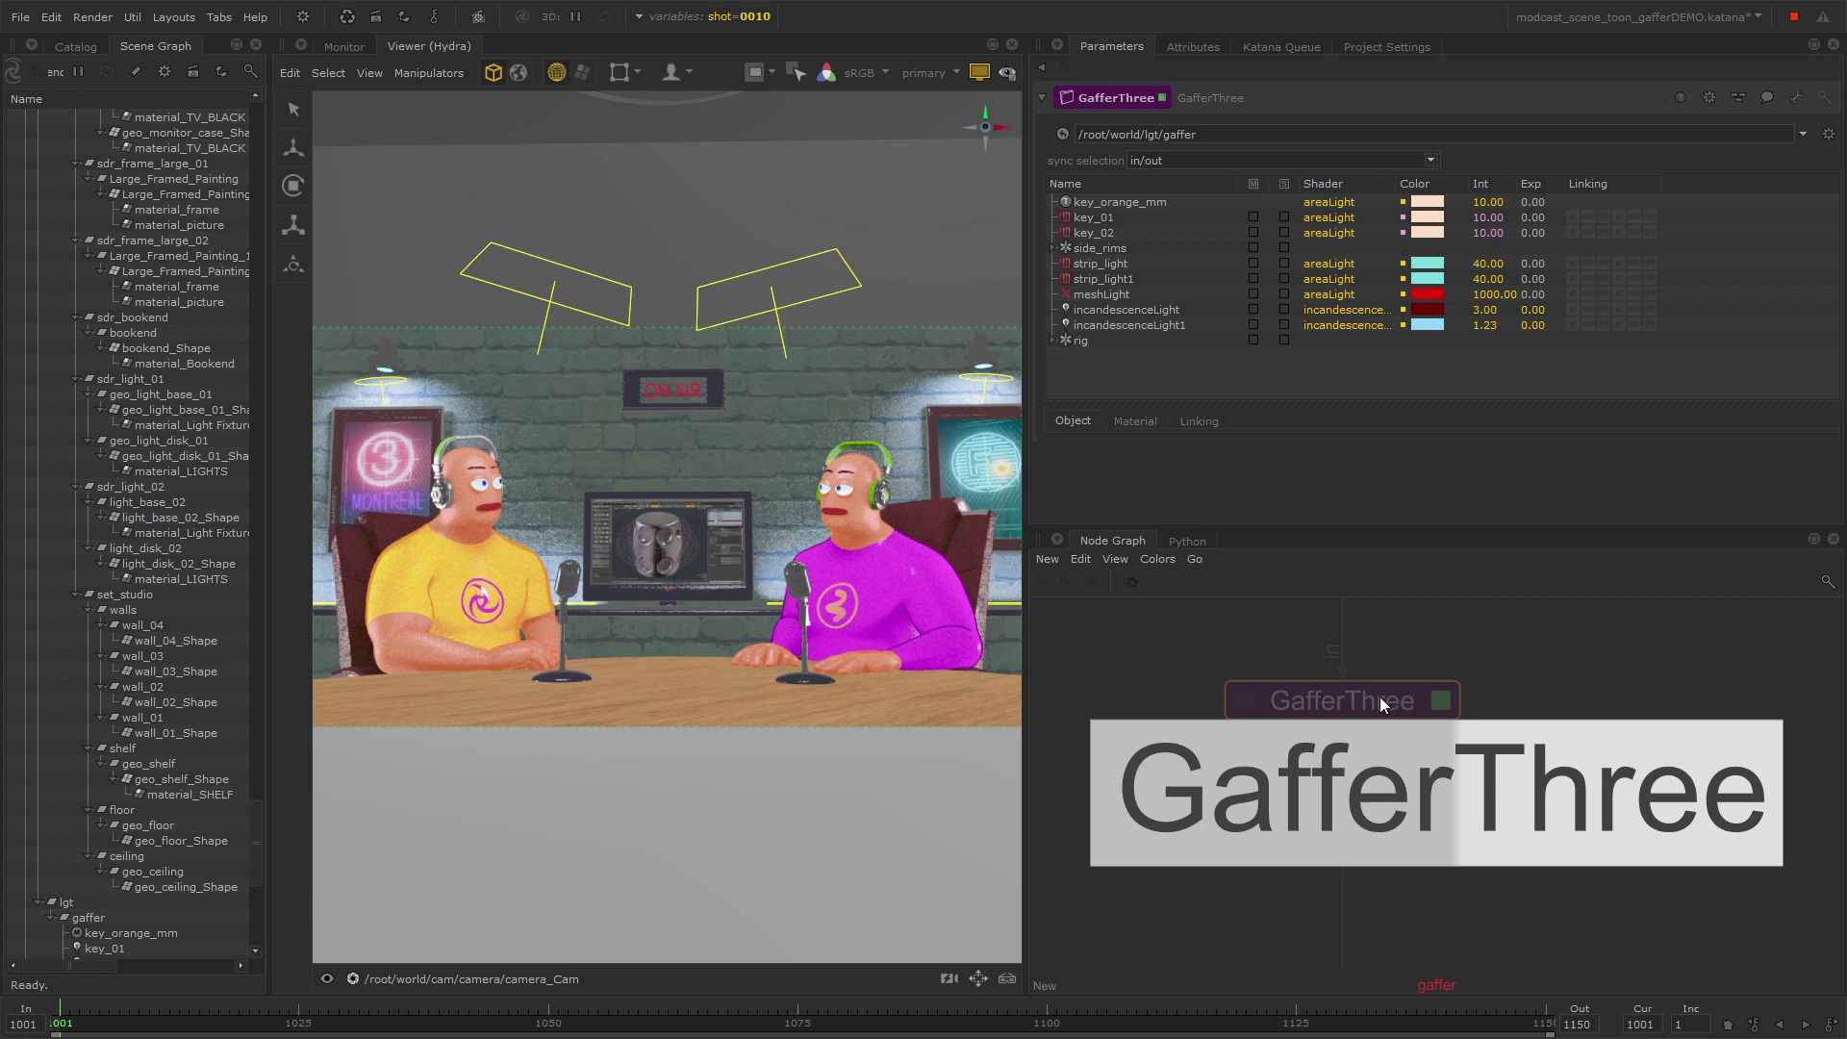
pyautogui.press('Return')
pyautogui.moveTo(1378, 774); pyautogui.dragTo(1382, 848)
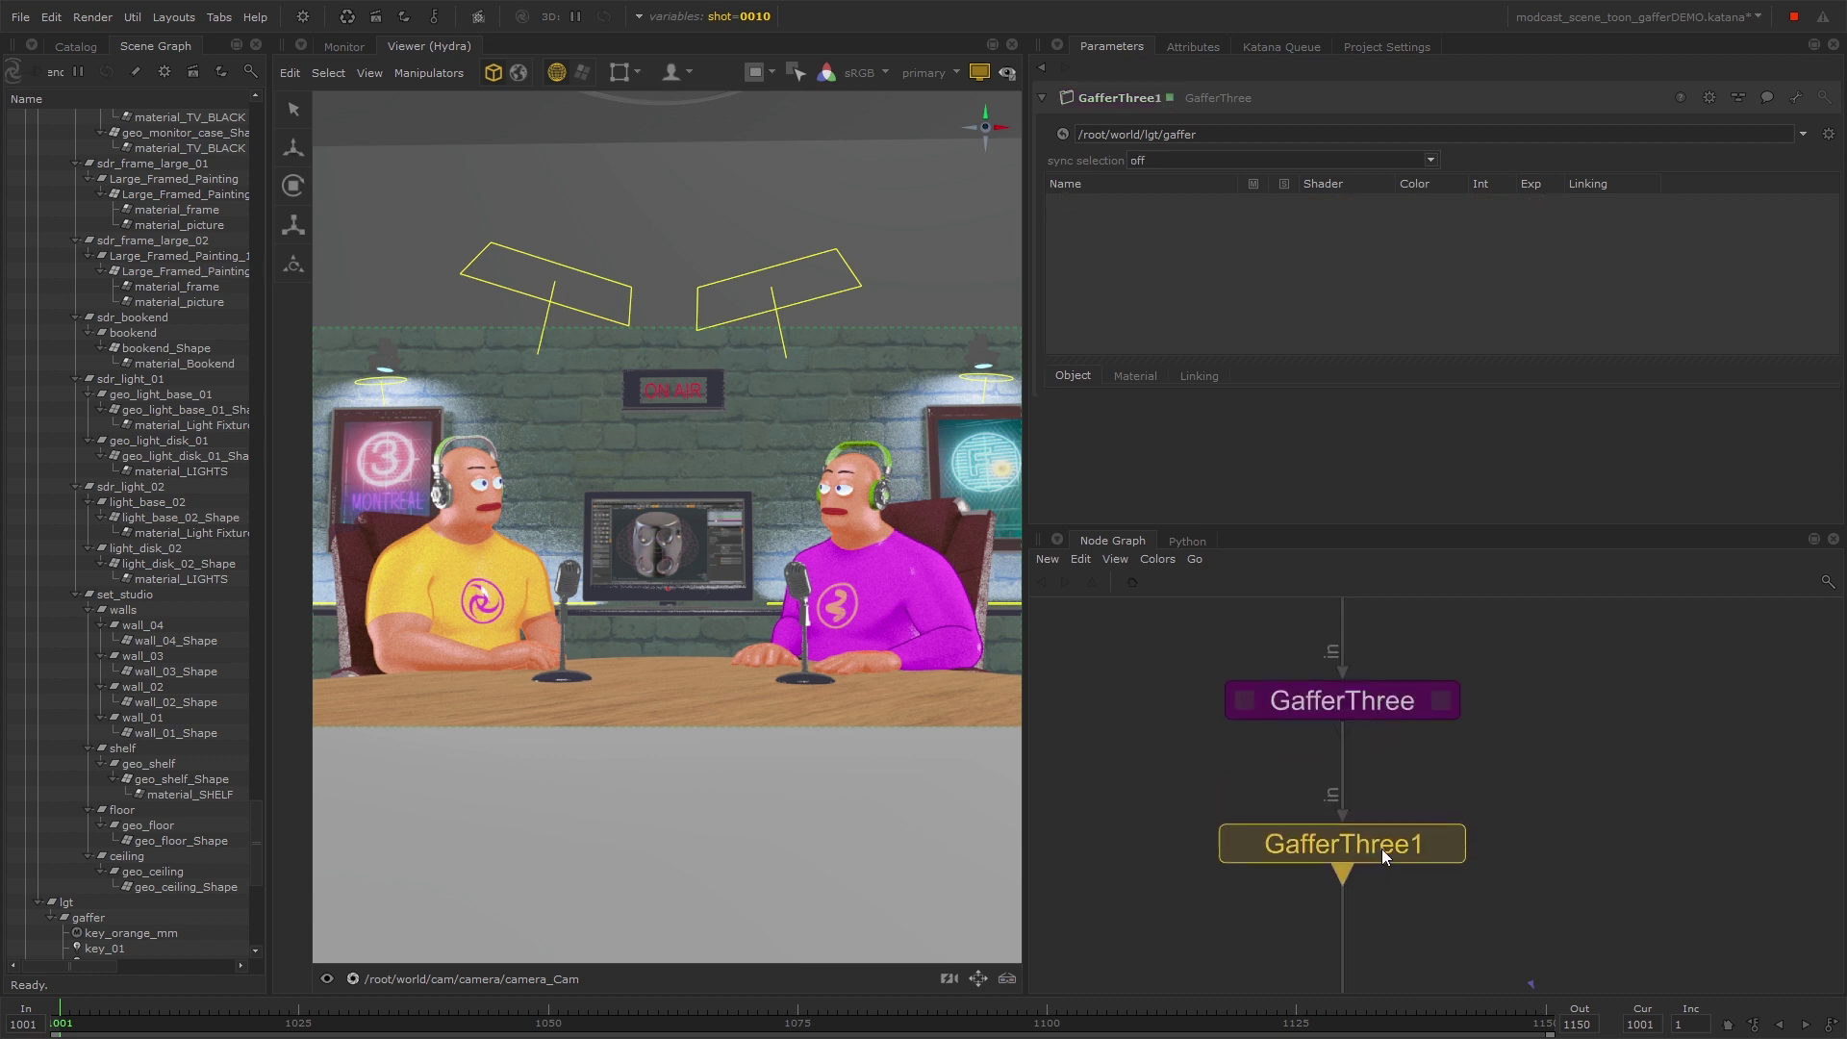
pyautogui.click(1382, 848)
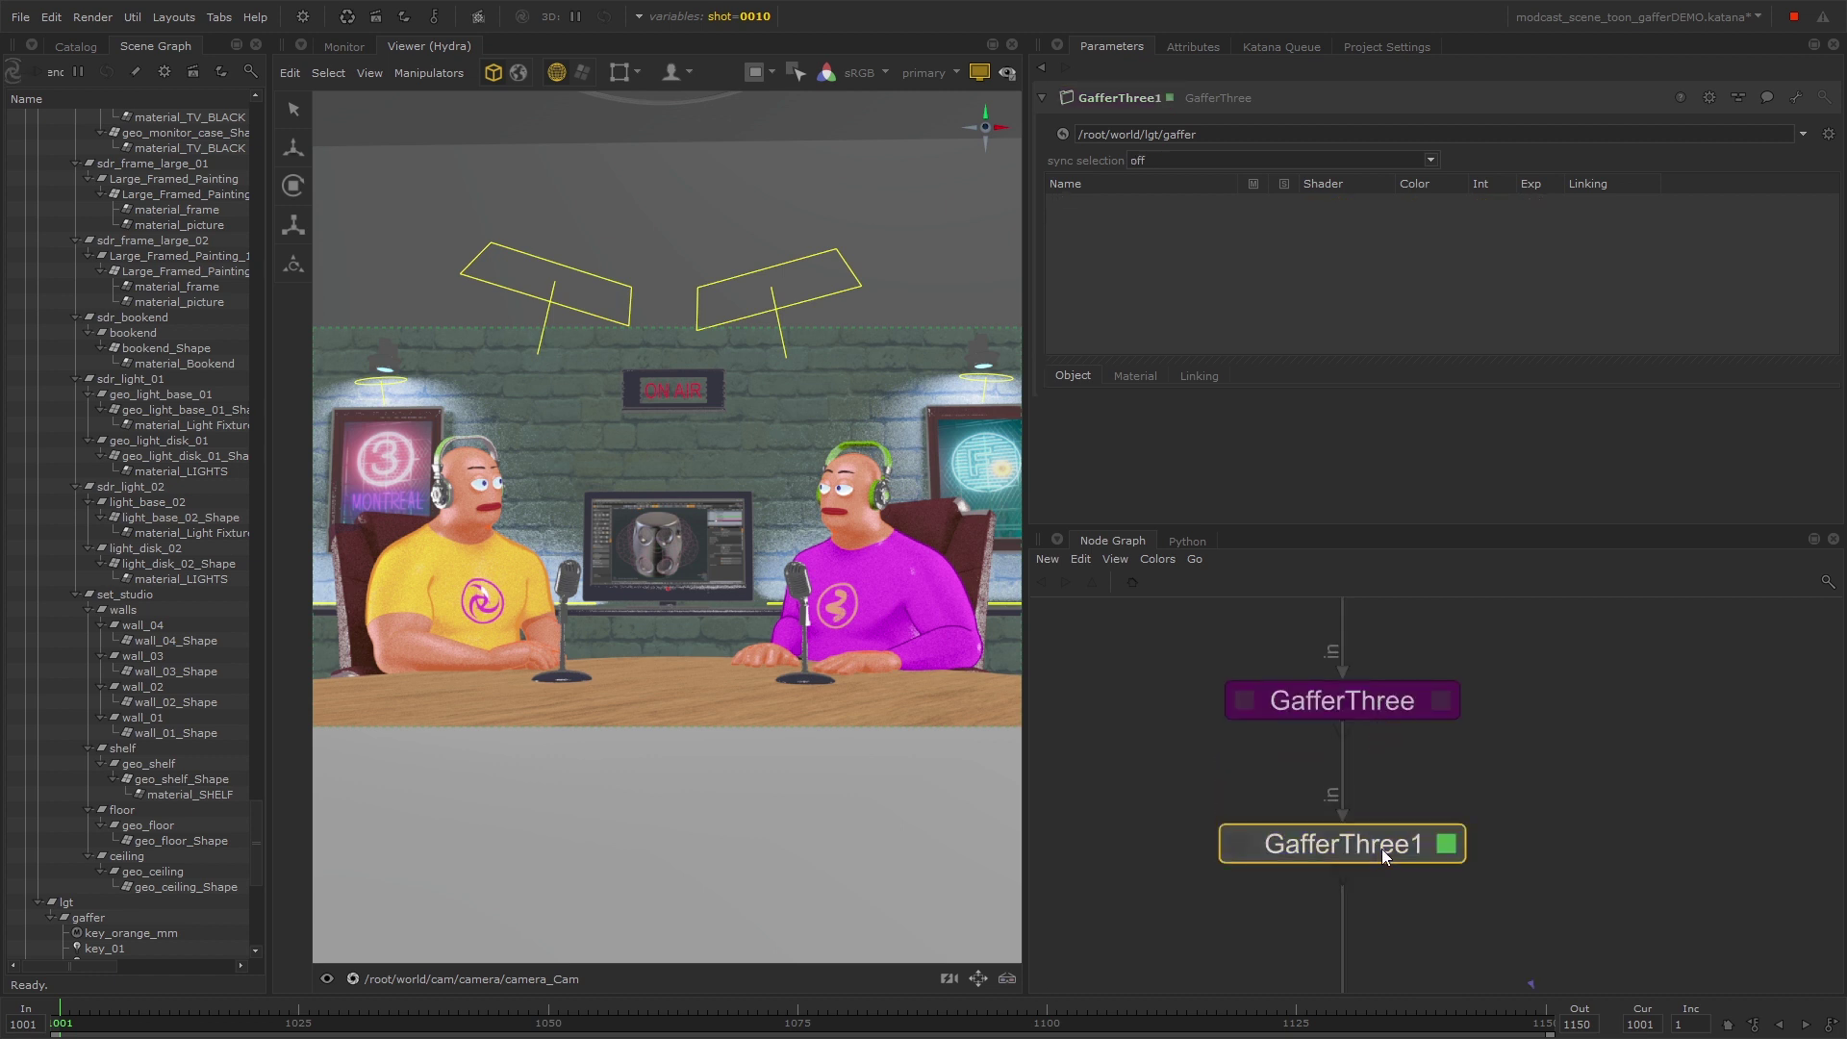
pyautogui.click(1829, 135)
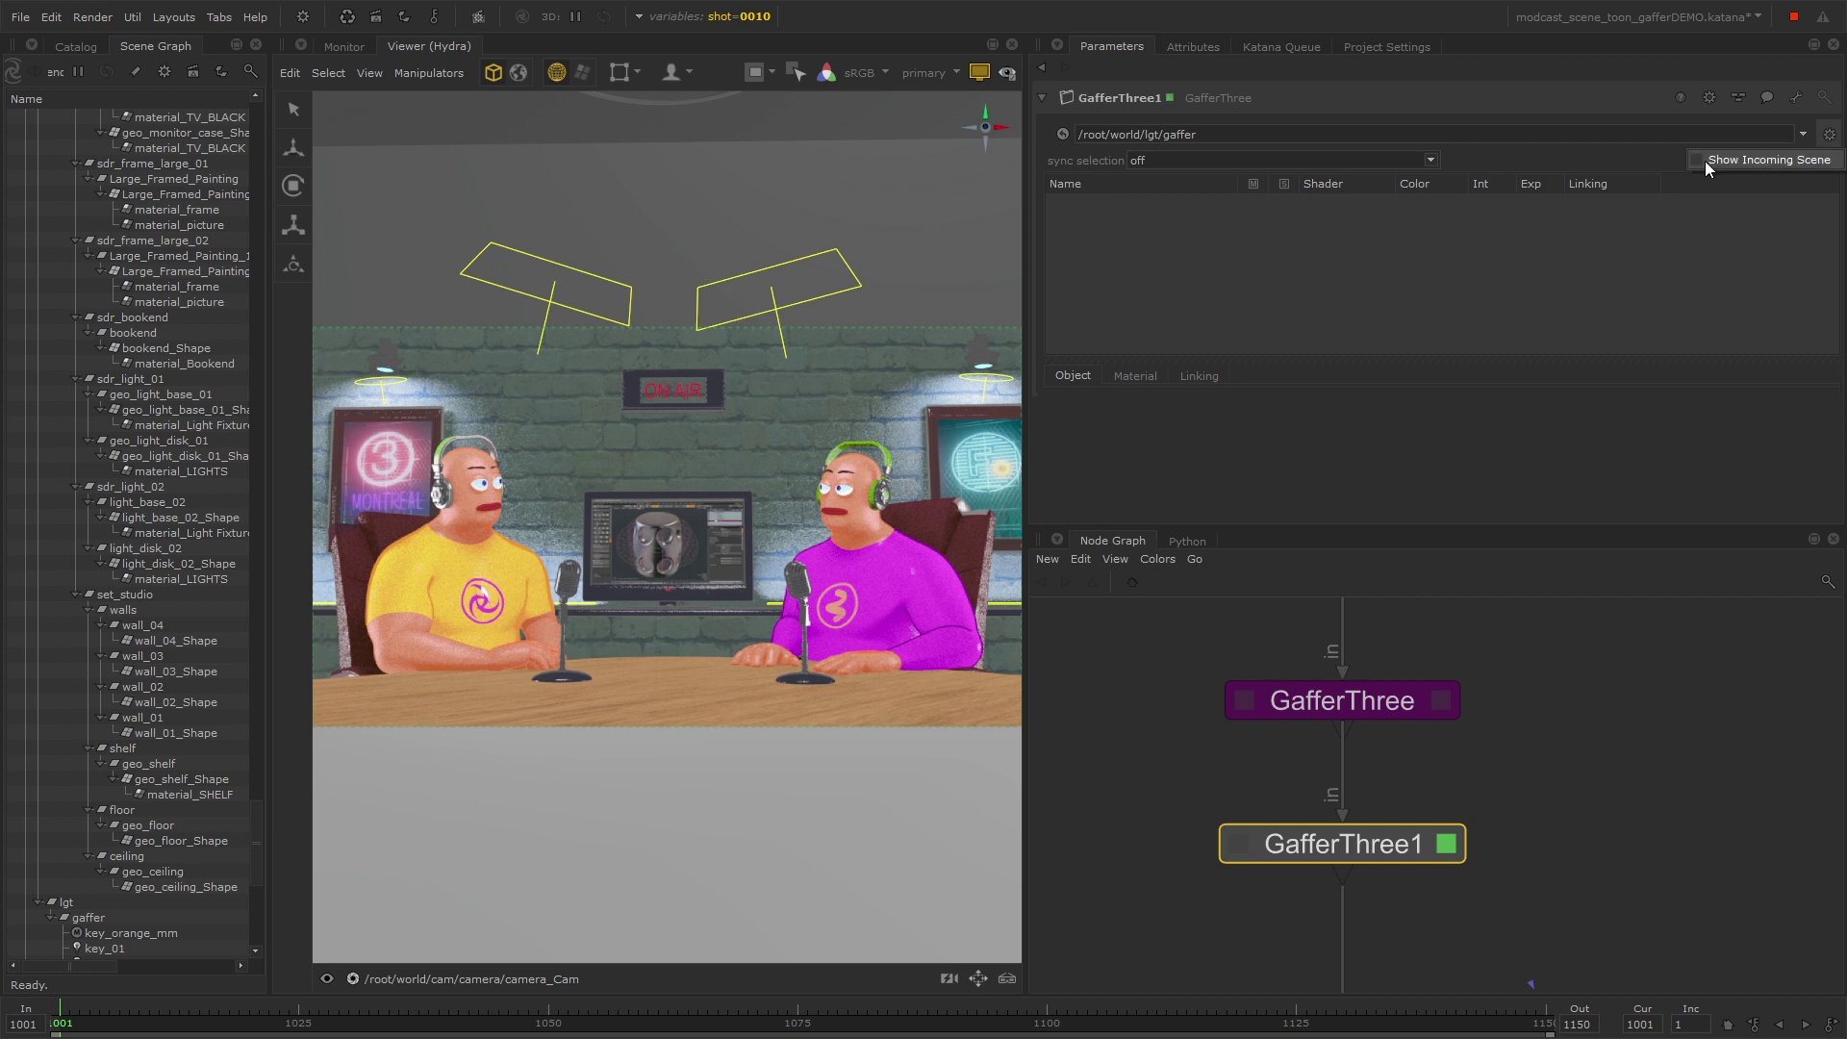
pyautogui.click(1828, 161)
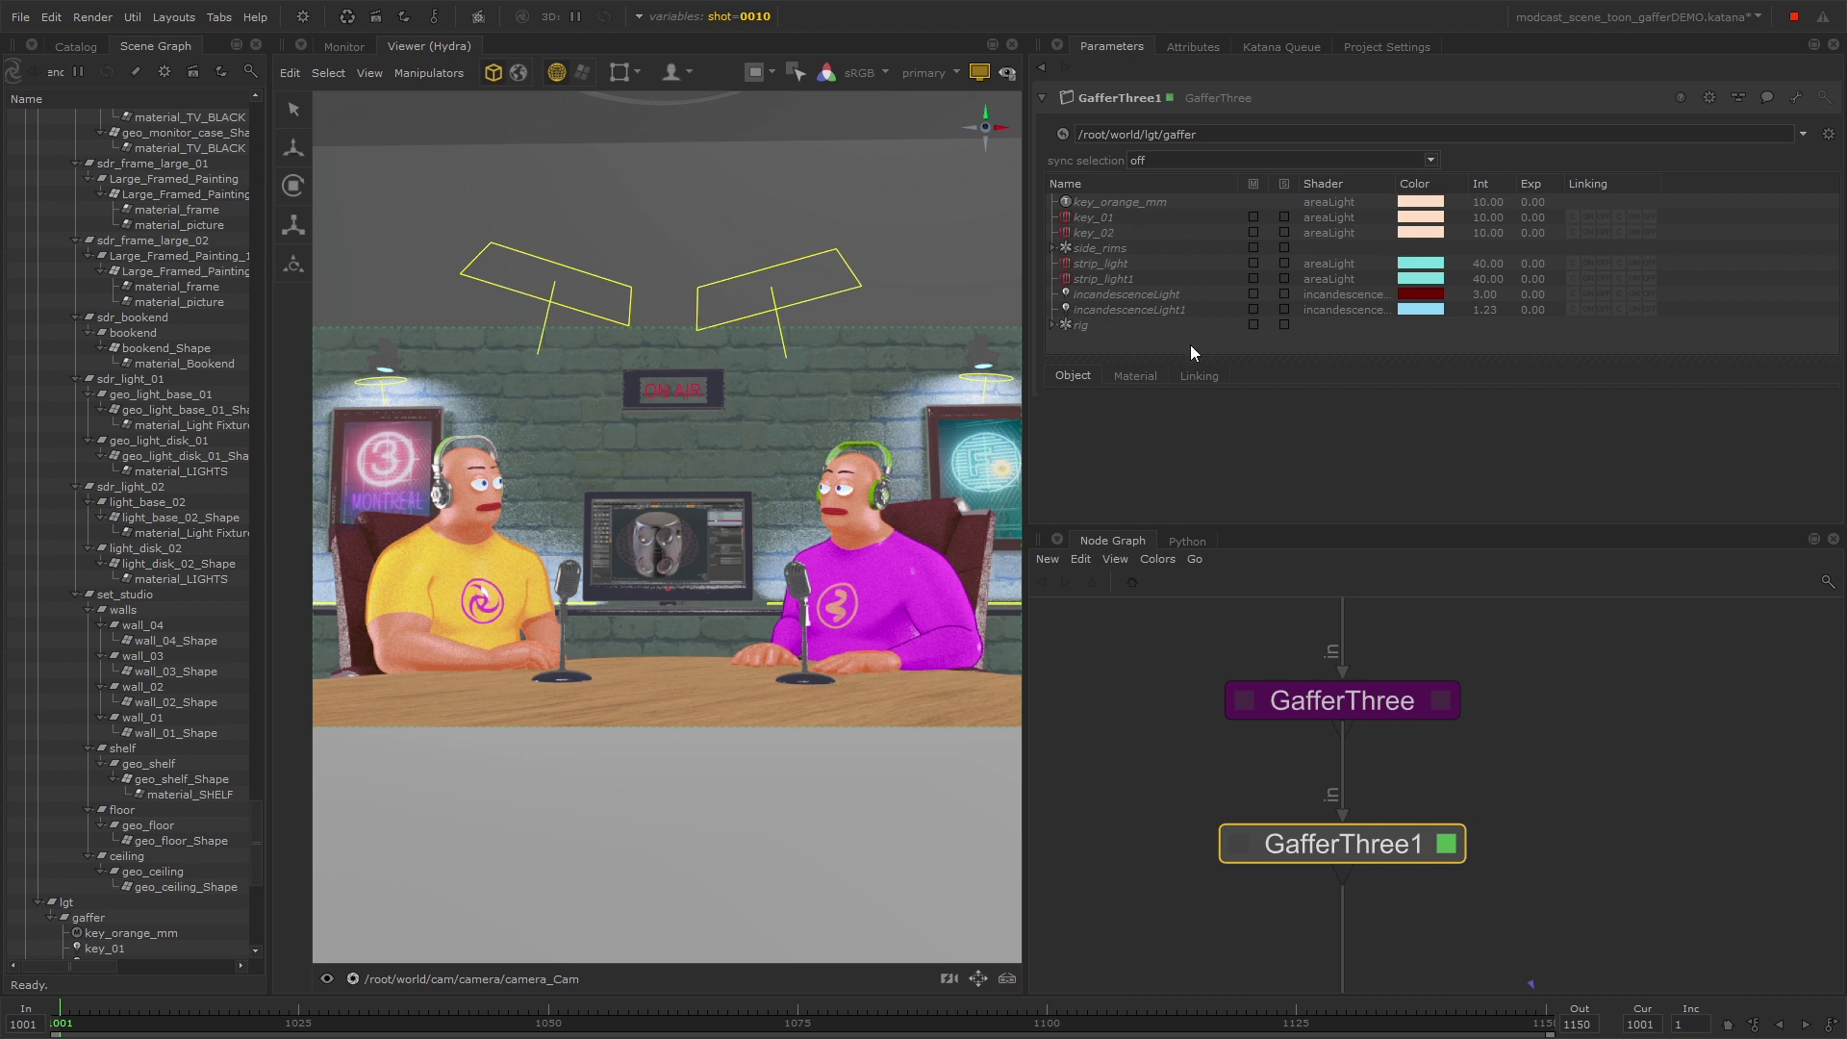
pyautogui.click(1441, 701)
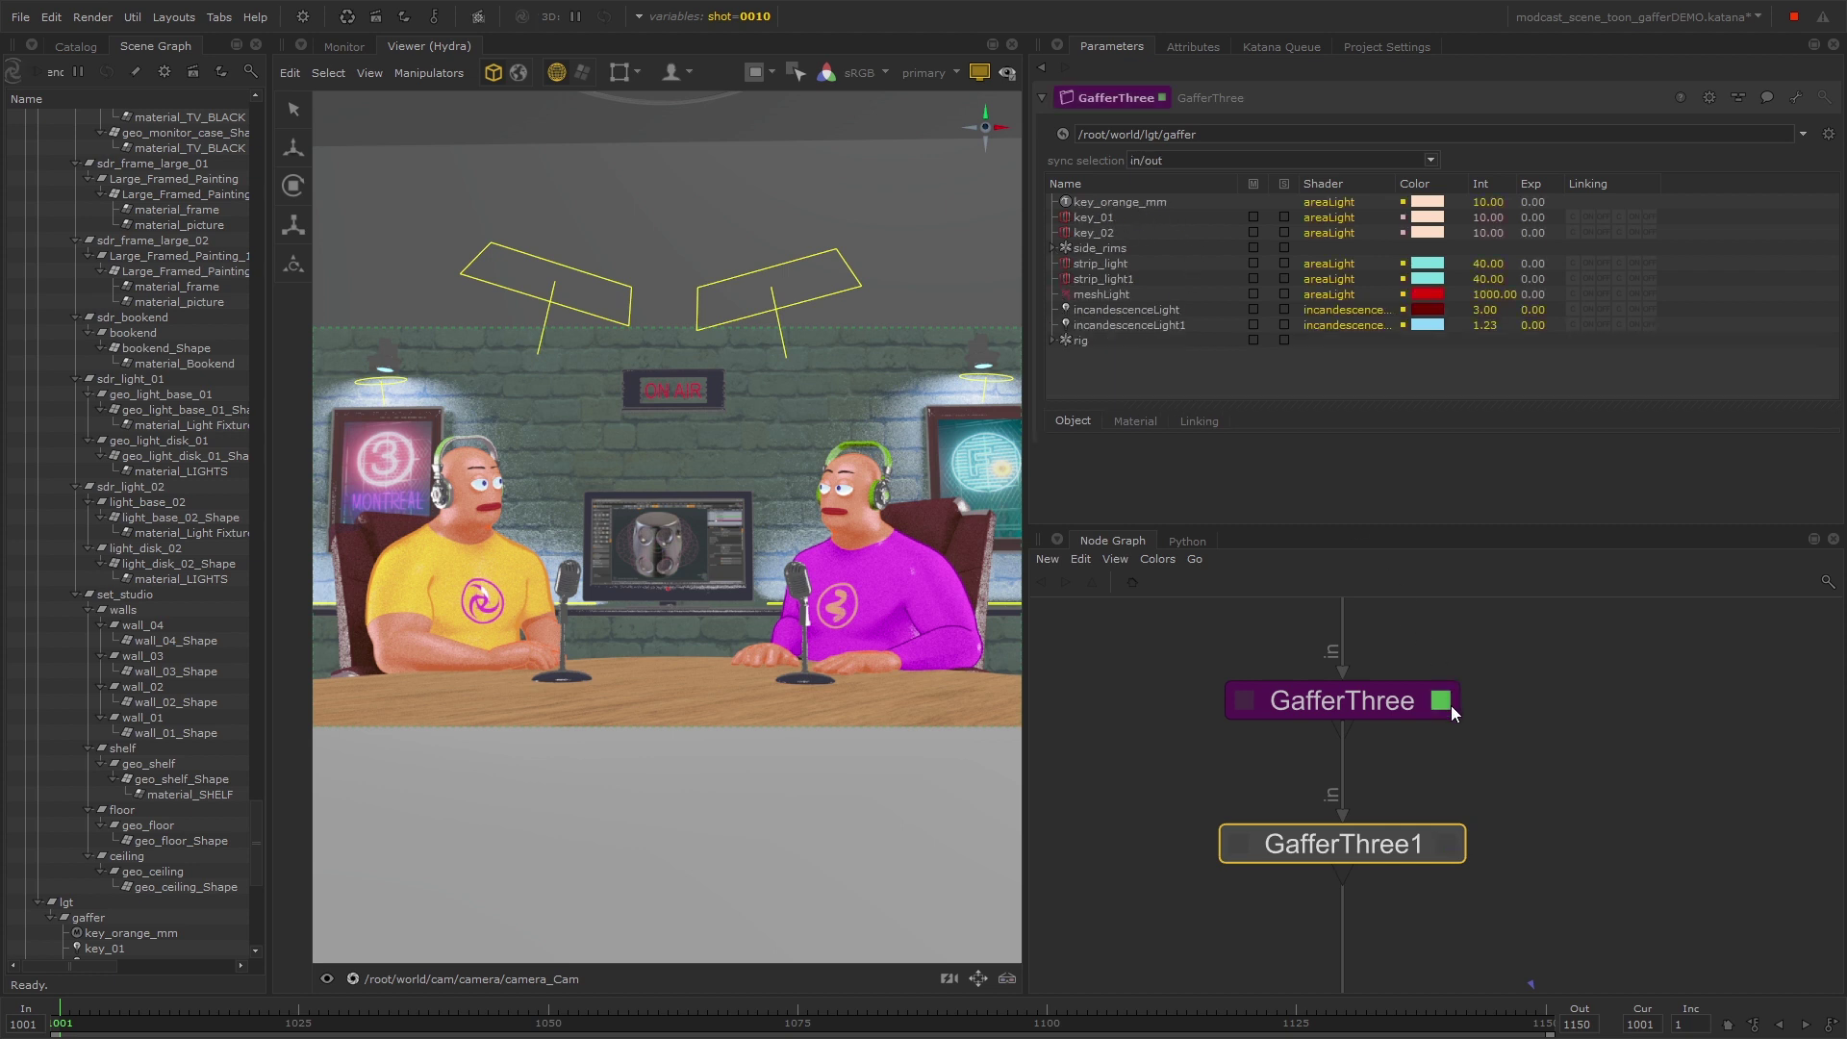
pyautogui.click(1448, 845)
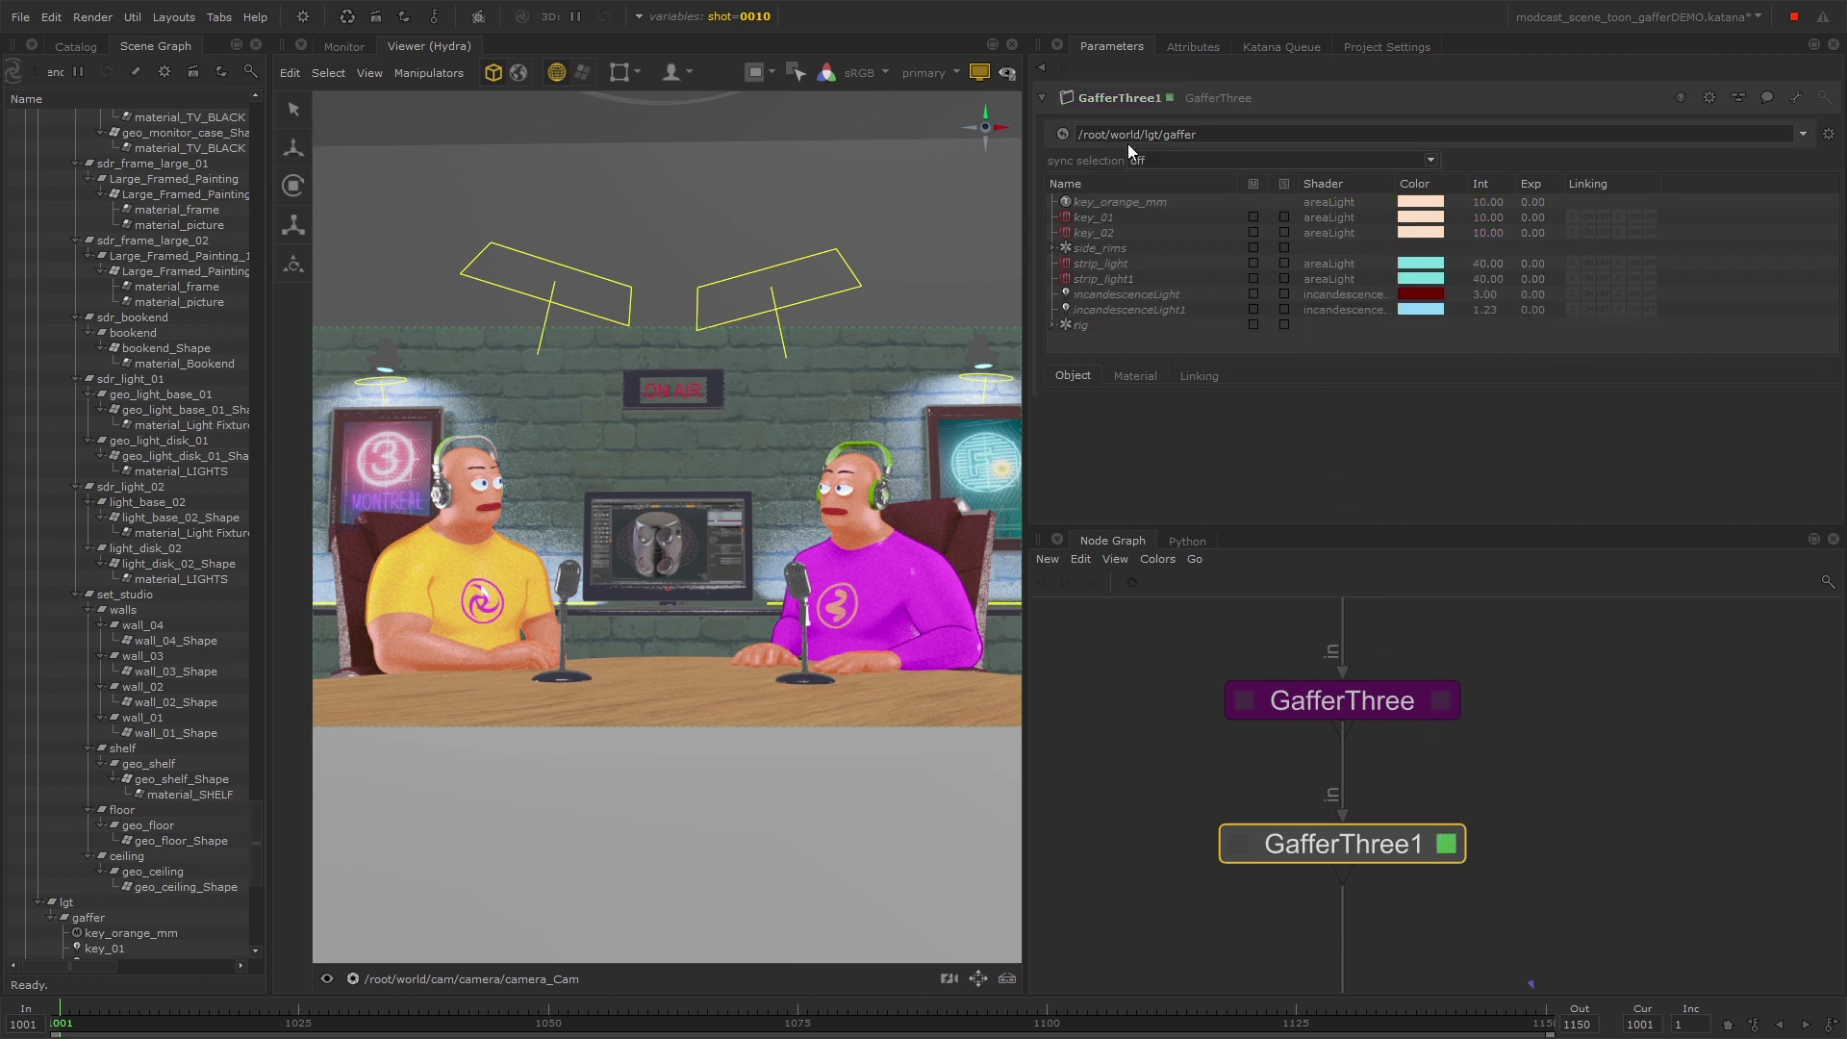
pyautogui.moveTo(1240, 134); pyautogui.dragTo(1080, 135)
pyautogui.click(1440, 702)
pyautogui.click(1446, 845)
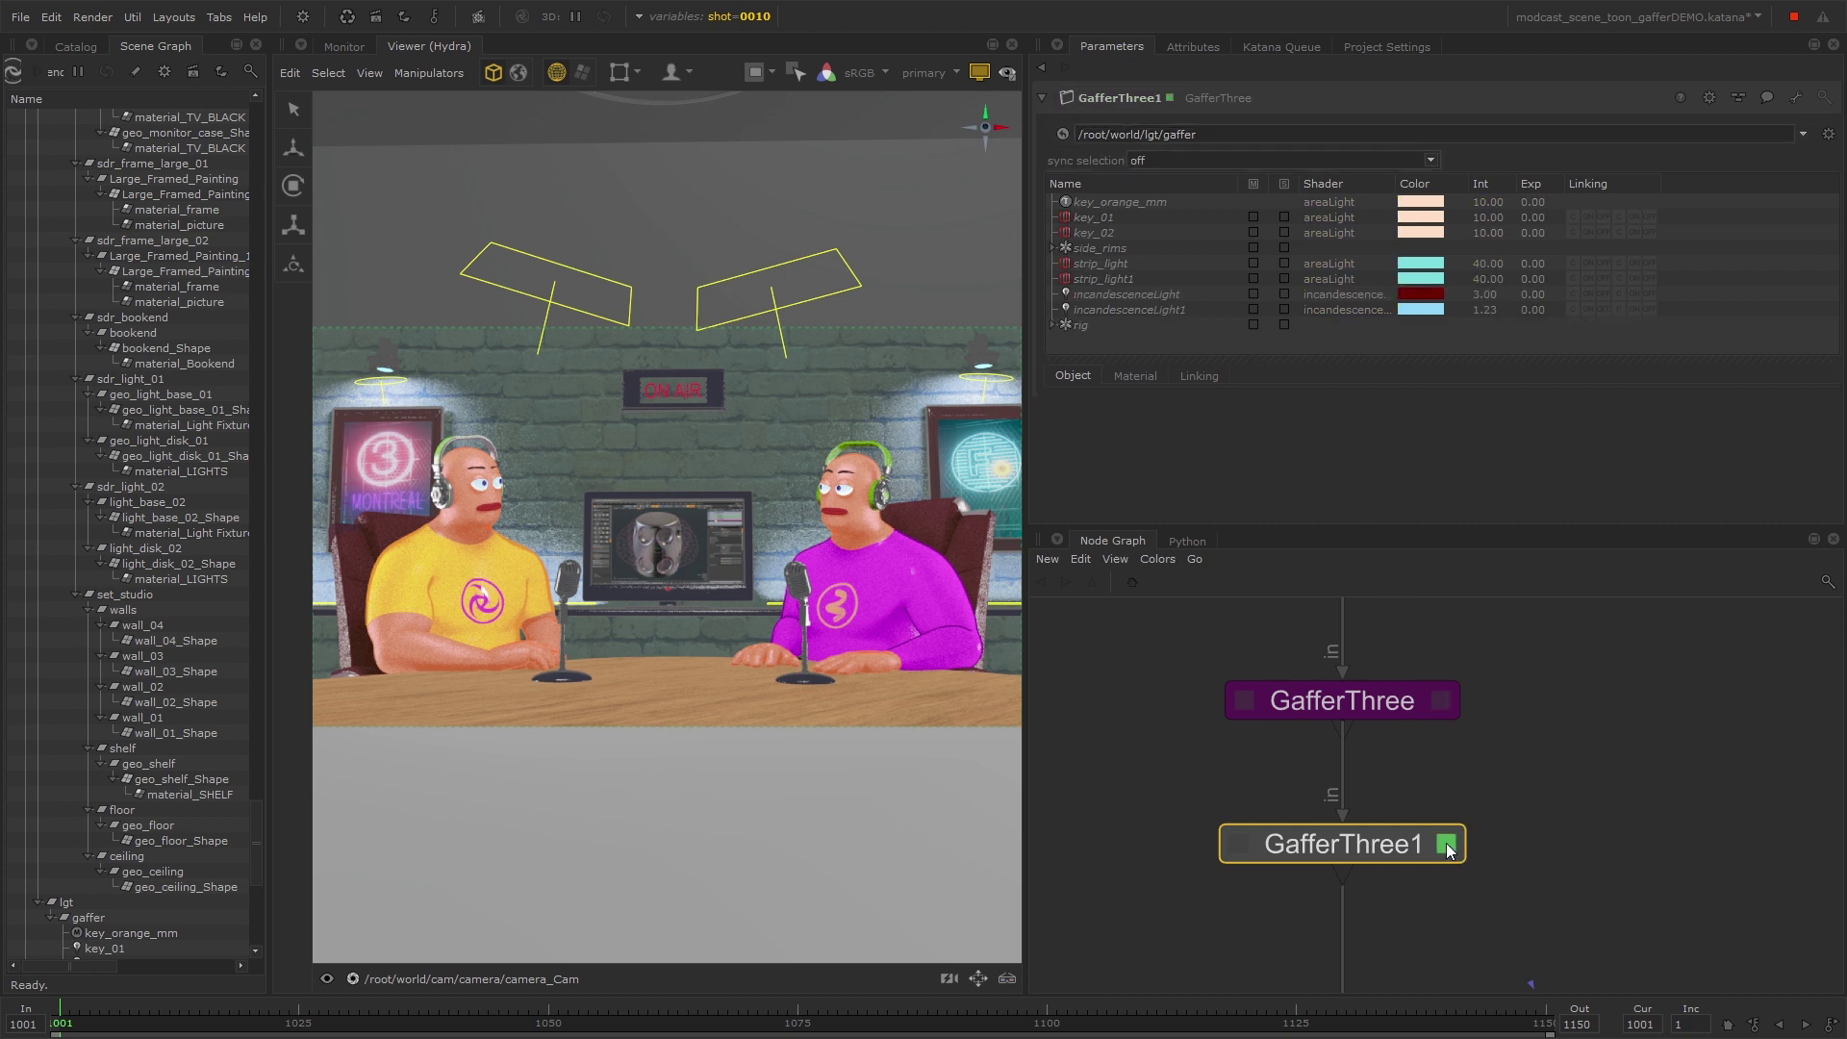
pyautogui.click(1441, 701)
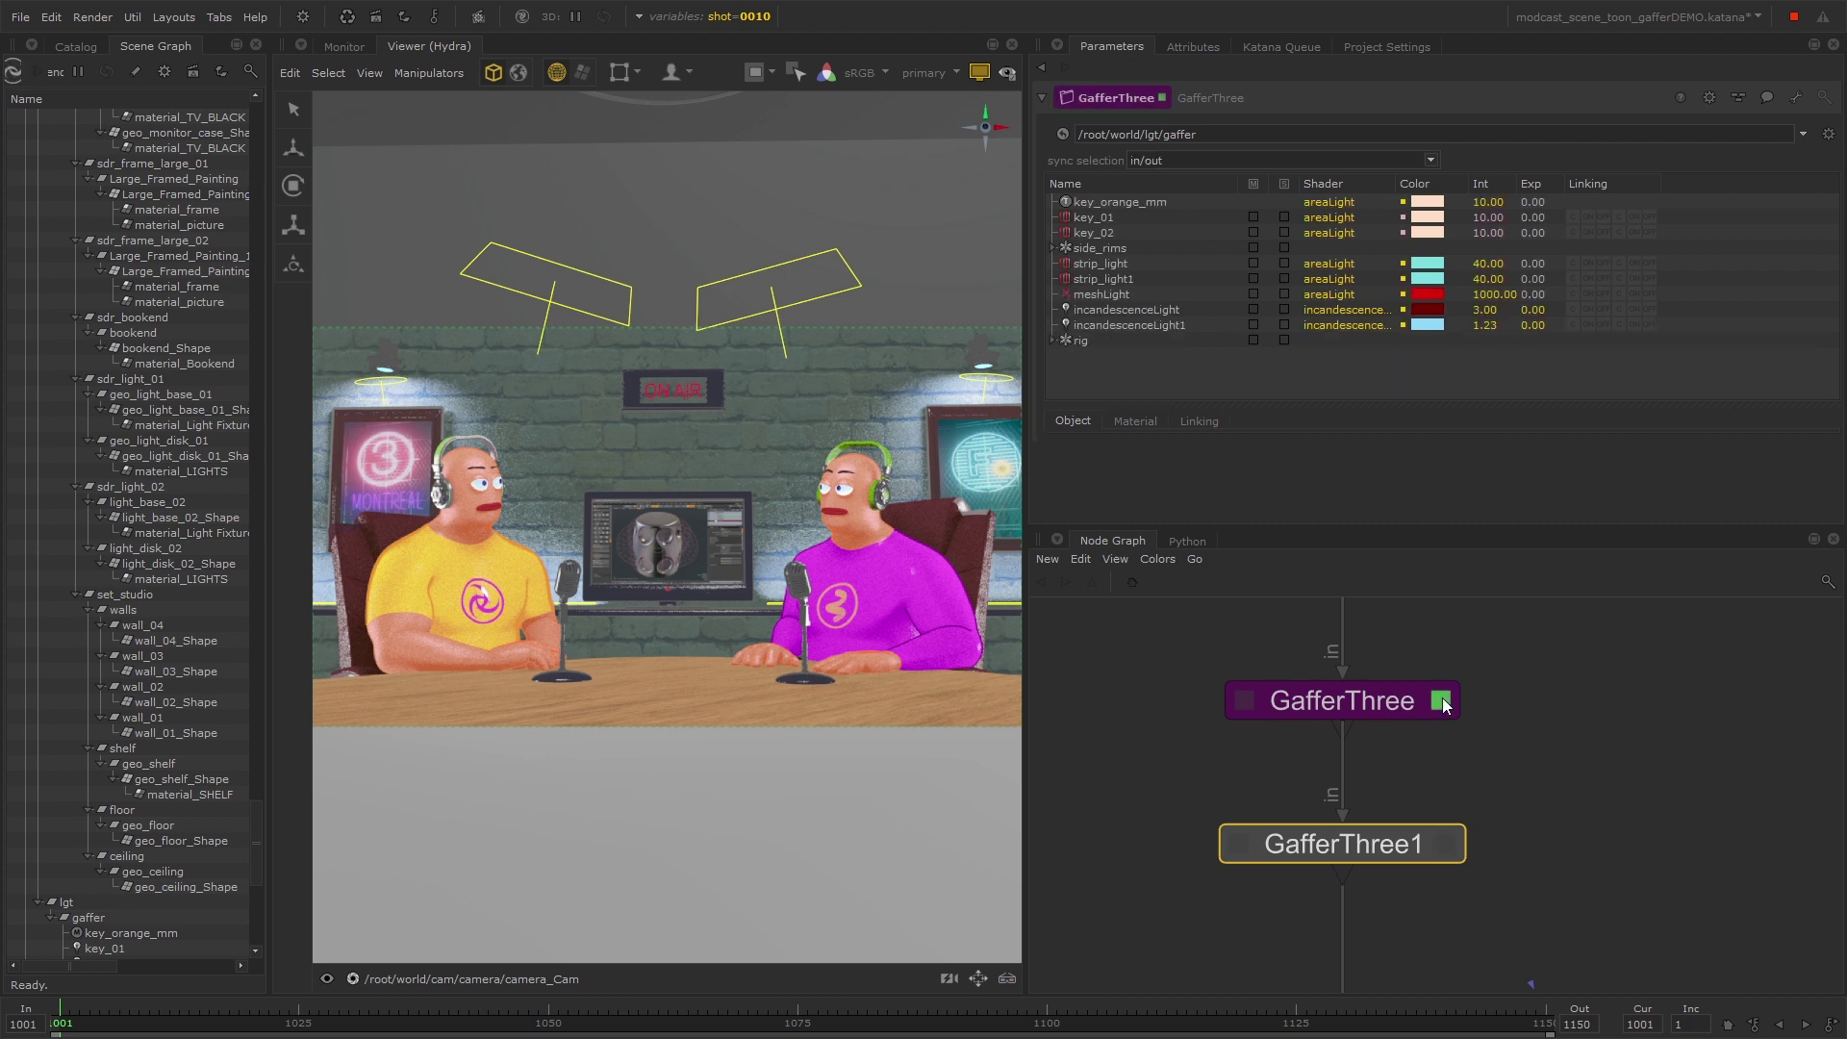
pyautogui.click(1449, 845)
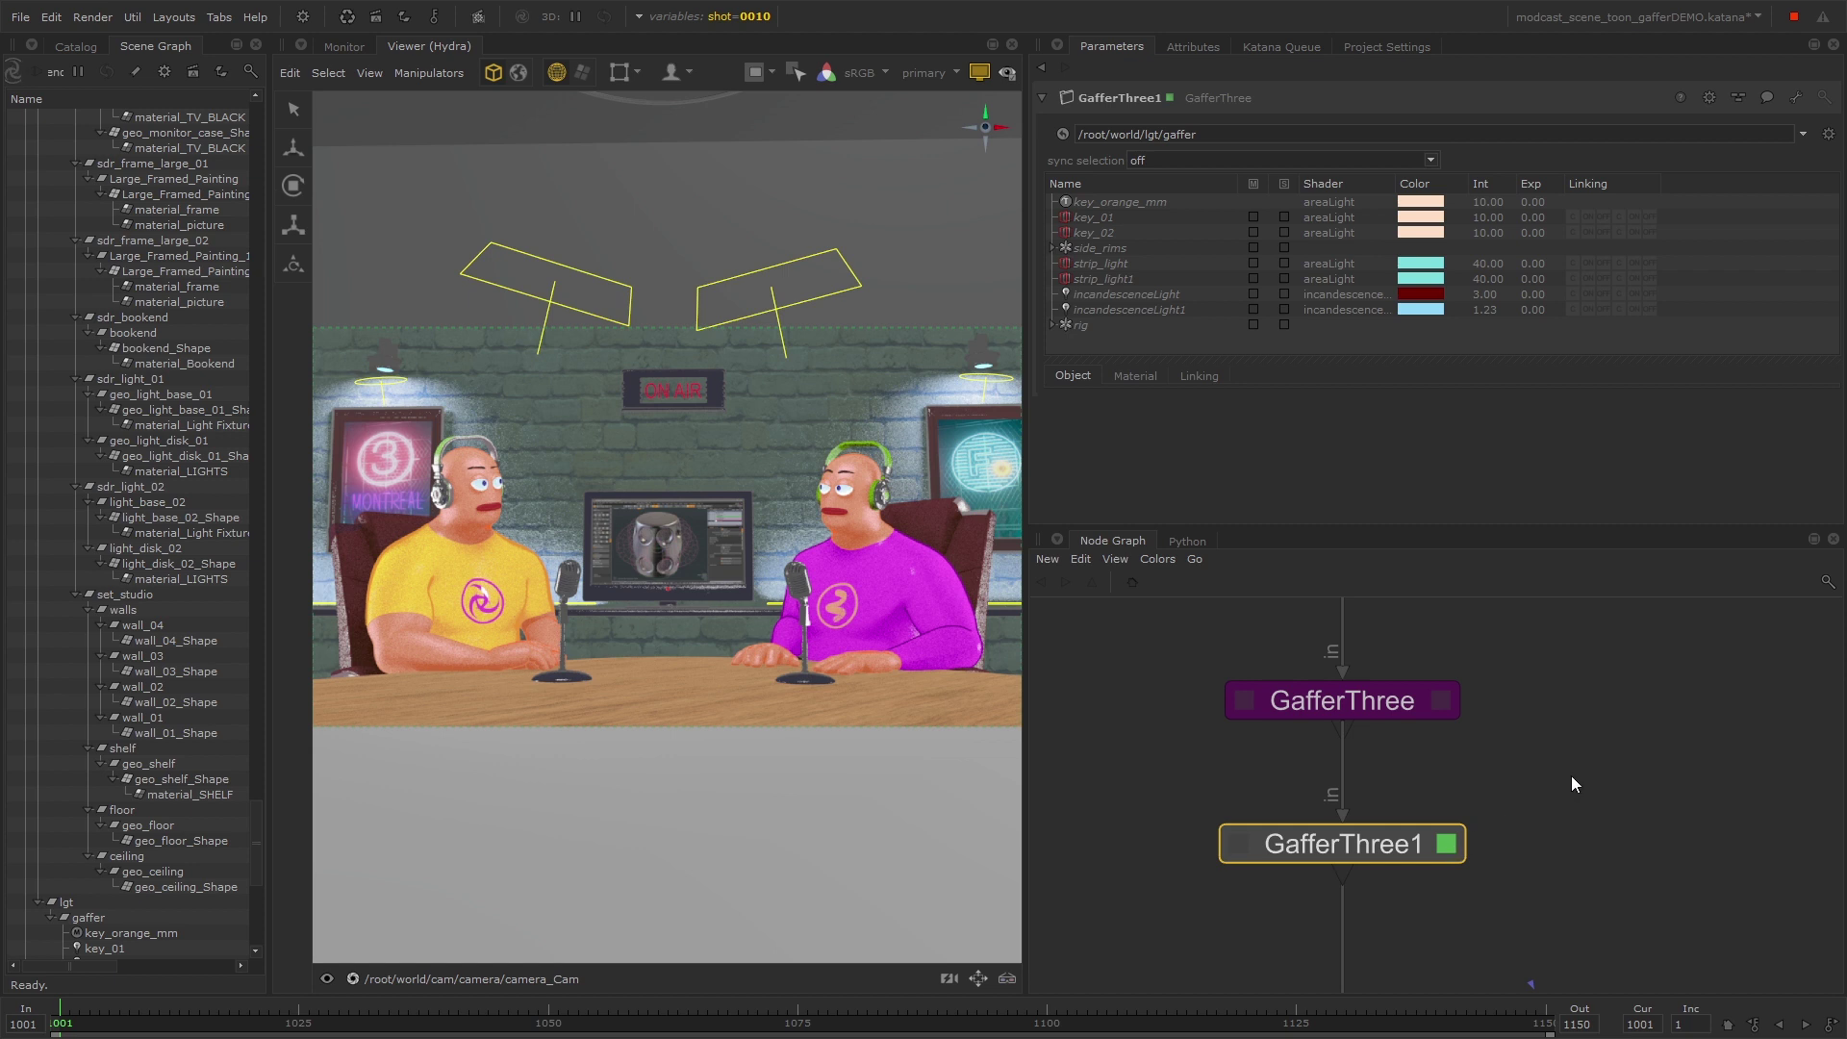
pyautogui.scroll(-3, 1572, 775)
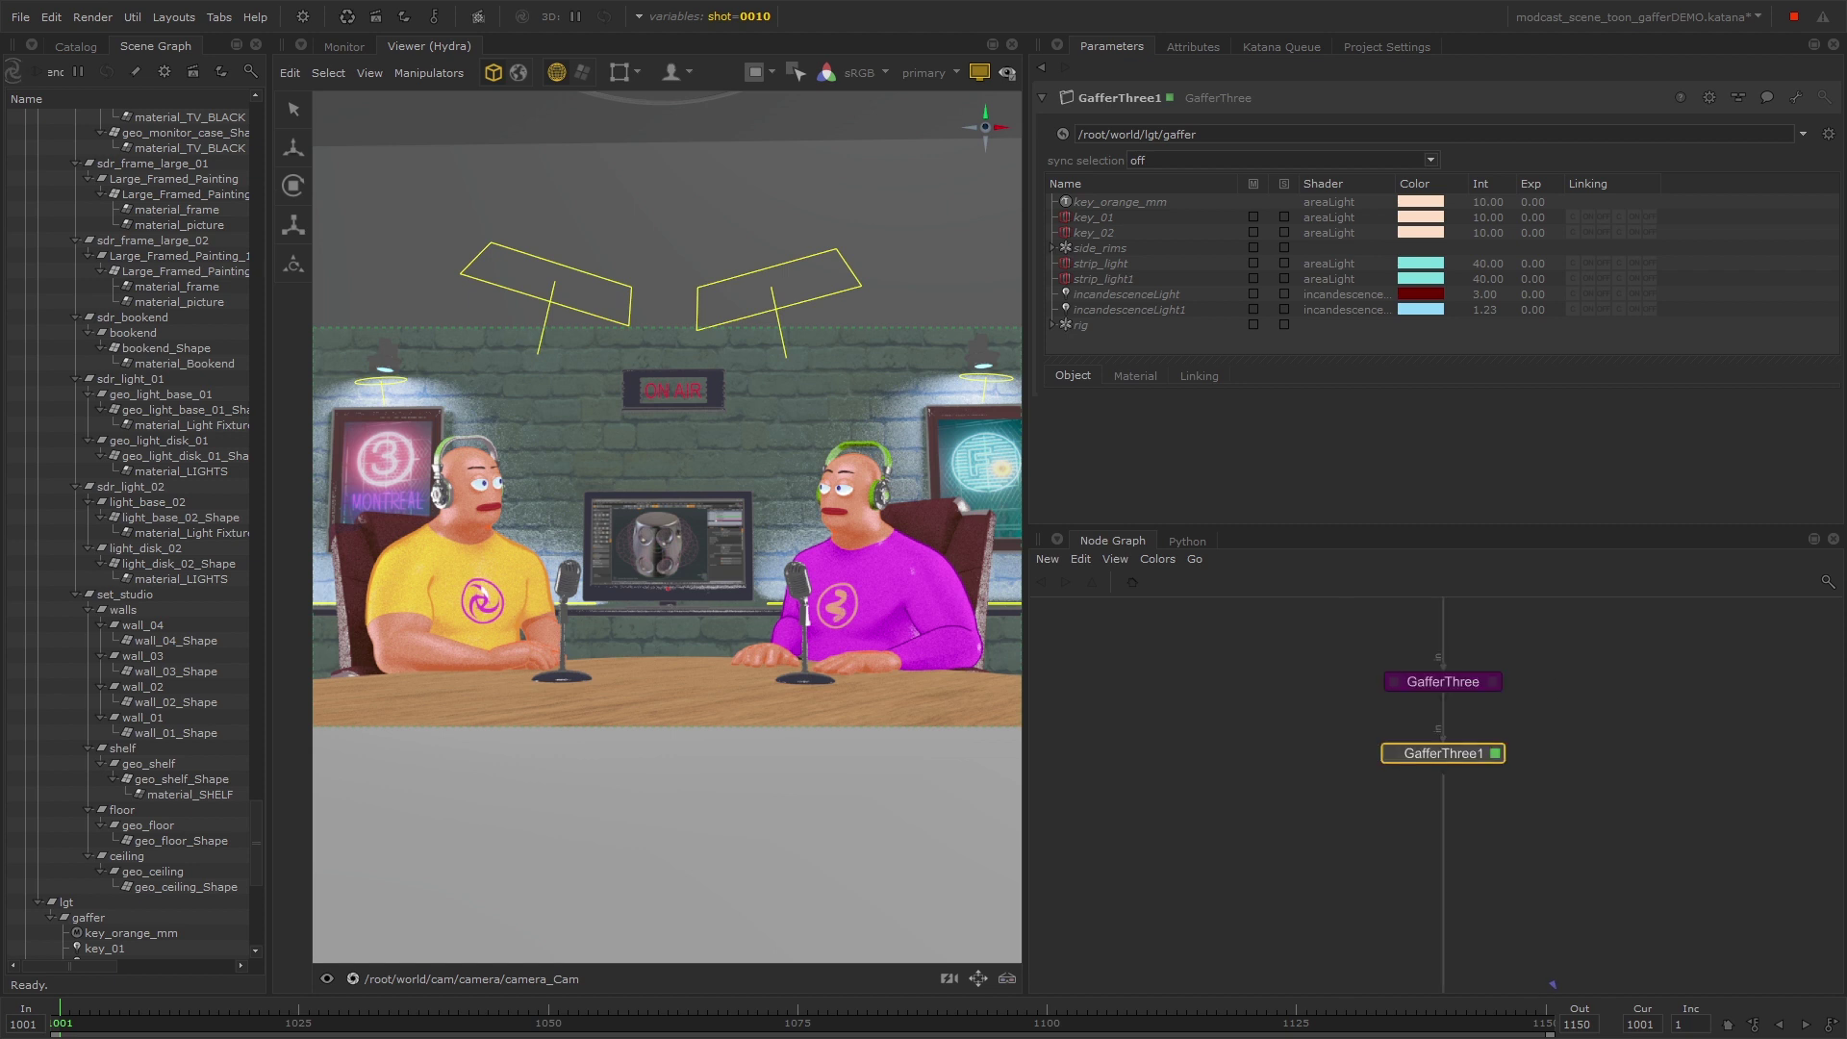
pyautogui.click(1572, 768)
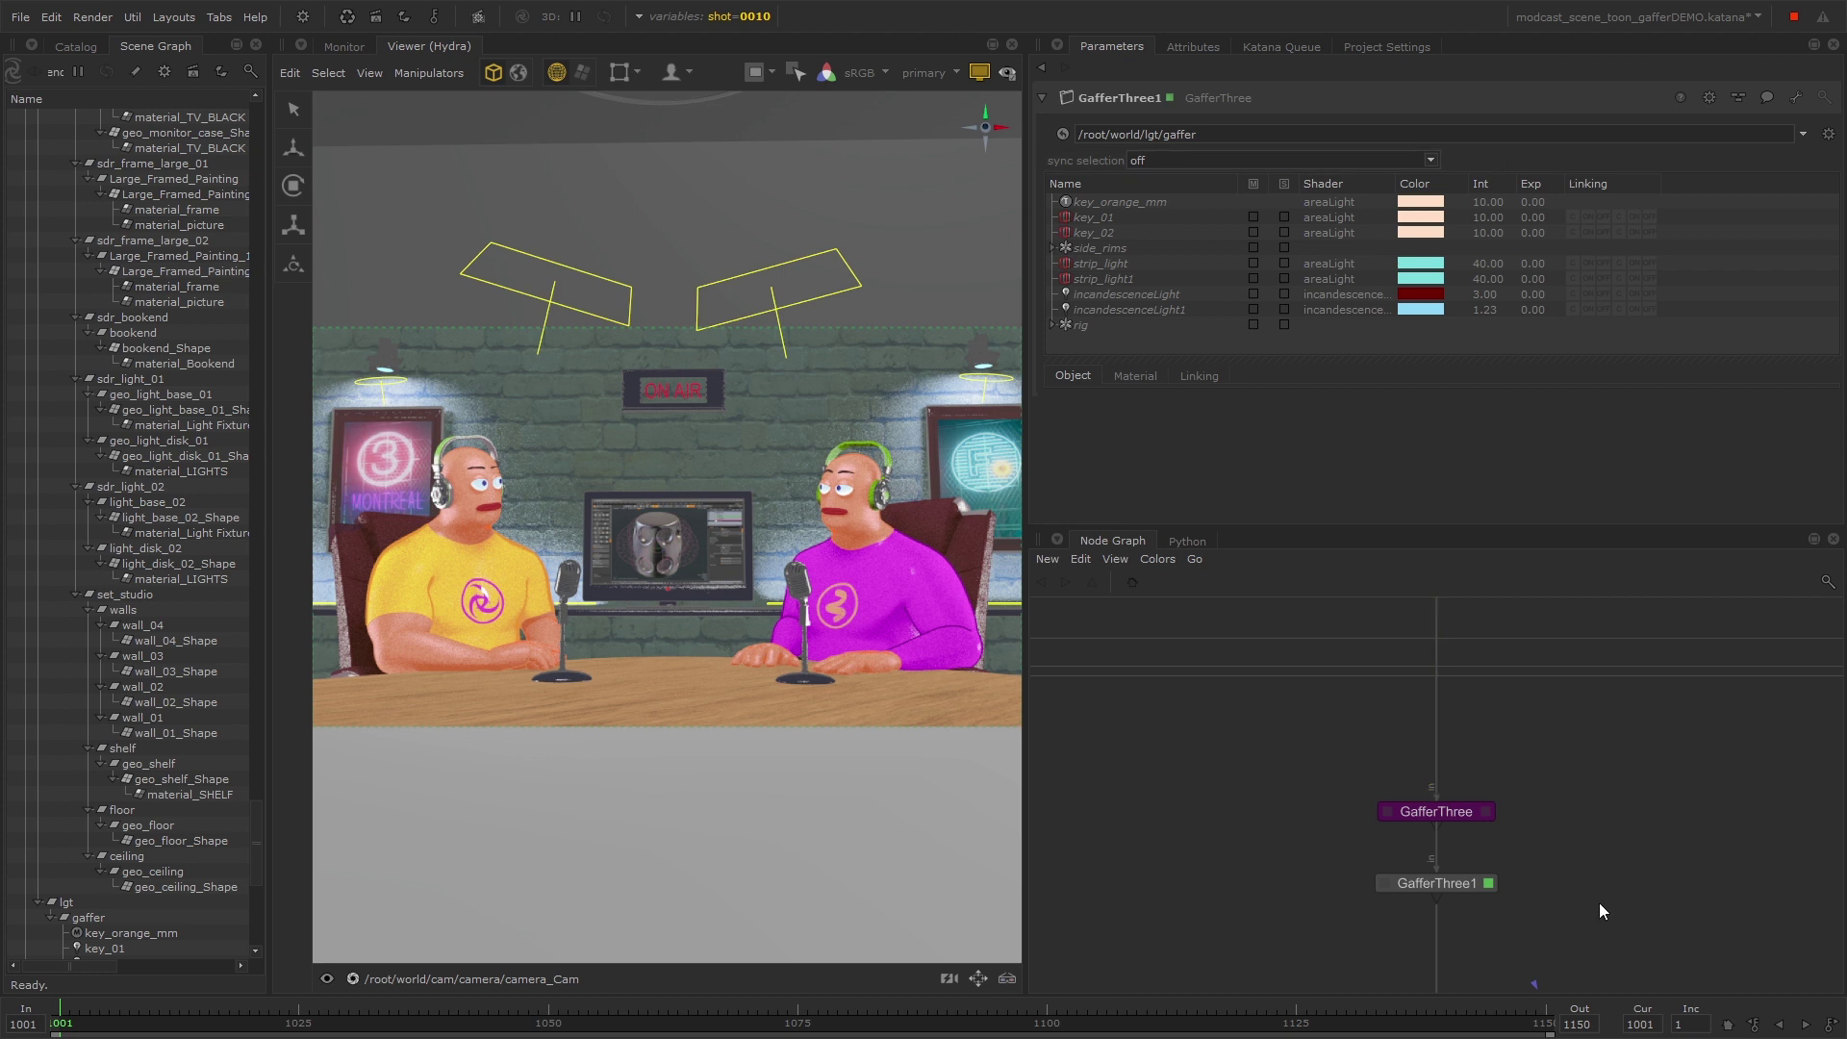
pyautogui.moveTo(1599, 910); pyautogui.dragTo(1507, 795, button='middle')
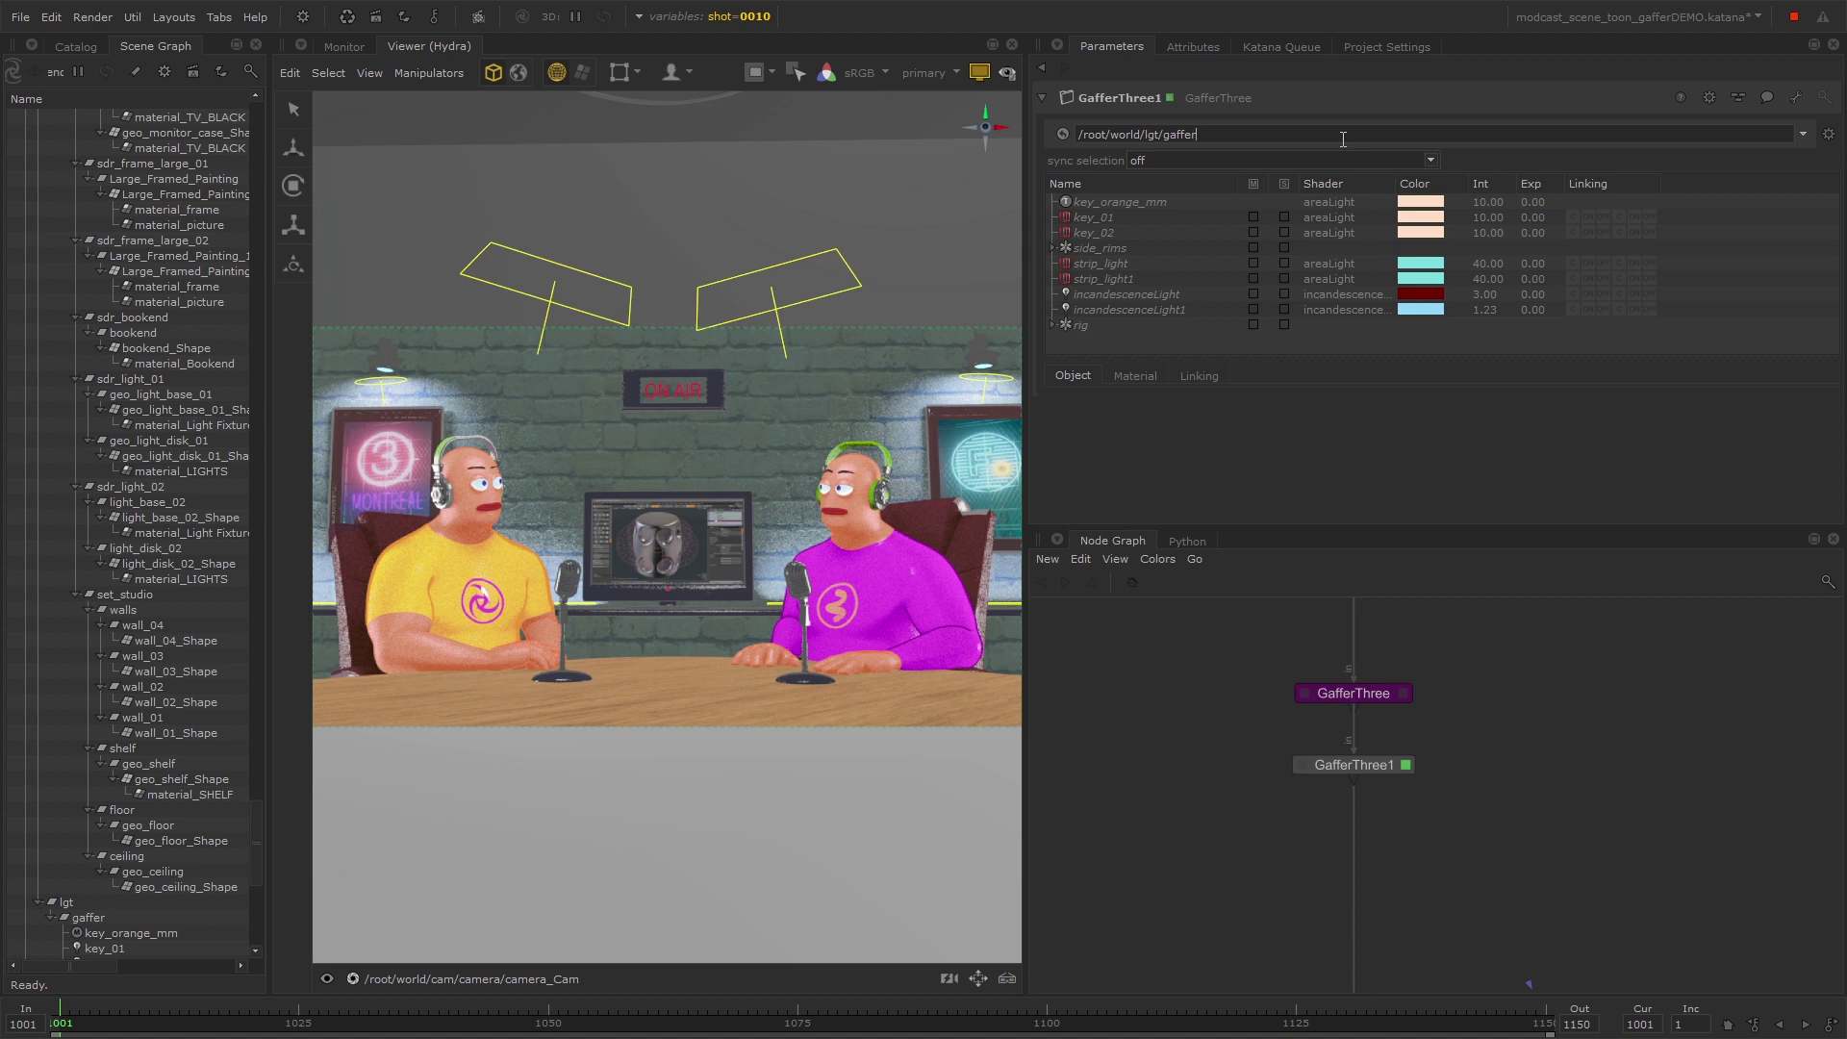
pyautogui.write('2')
pyautogui.press('Return')
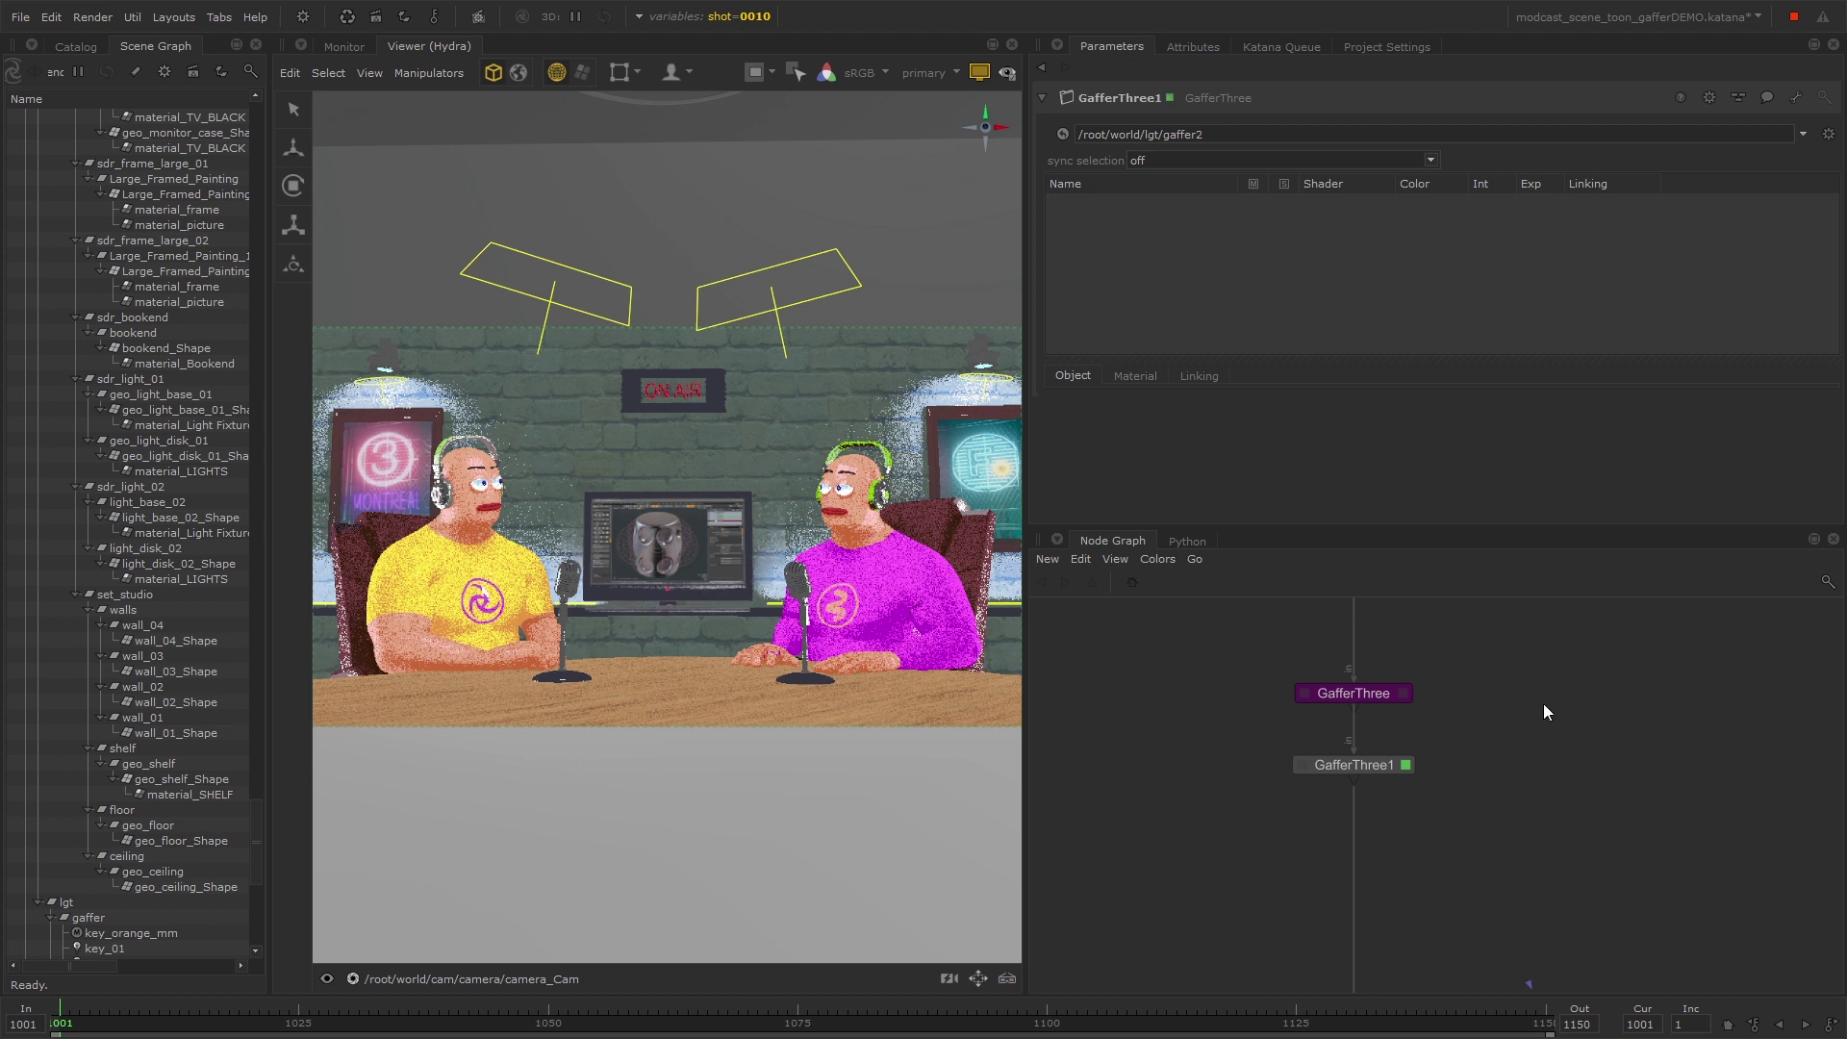
pyautogui.click(1405, 694)
pyautogui.click(1407, 766)
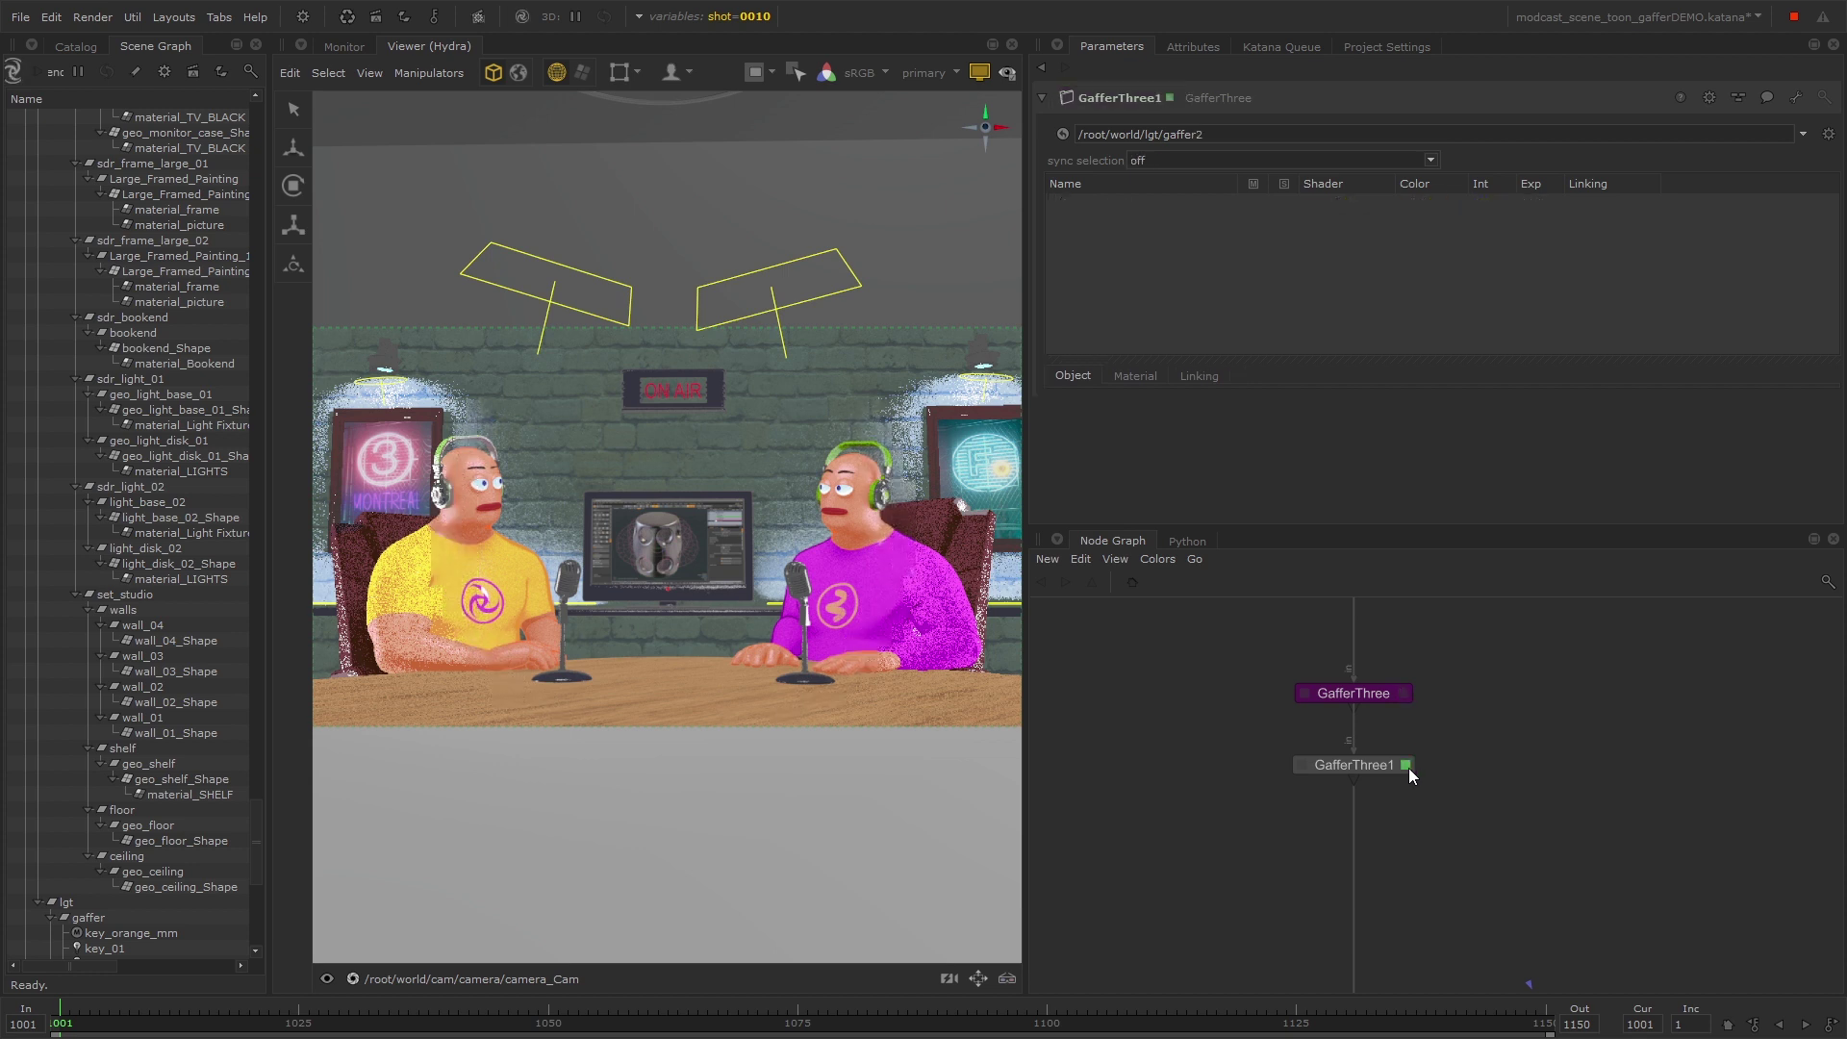
pyautogui.click(1352, 131)
pyautogui.press('BackSpace')
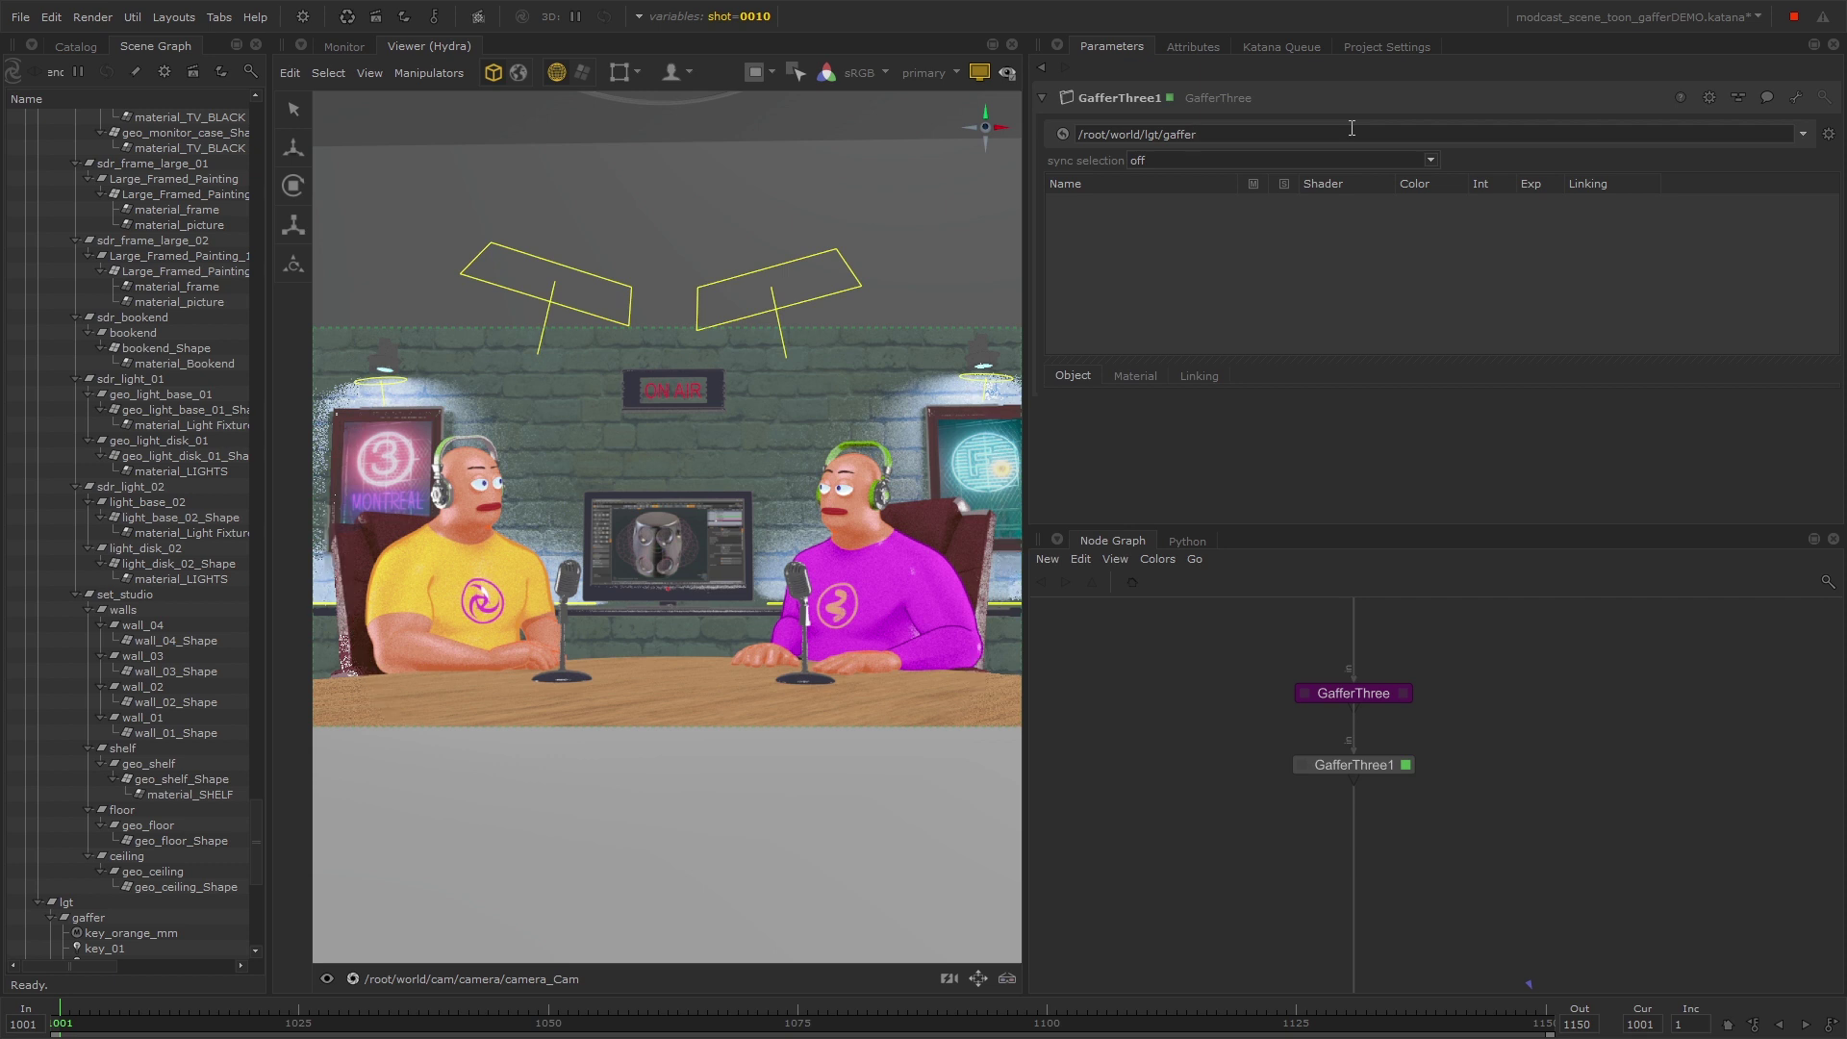
pyautogui.press('Return')
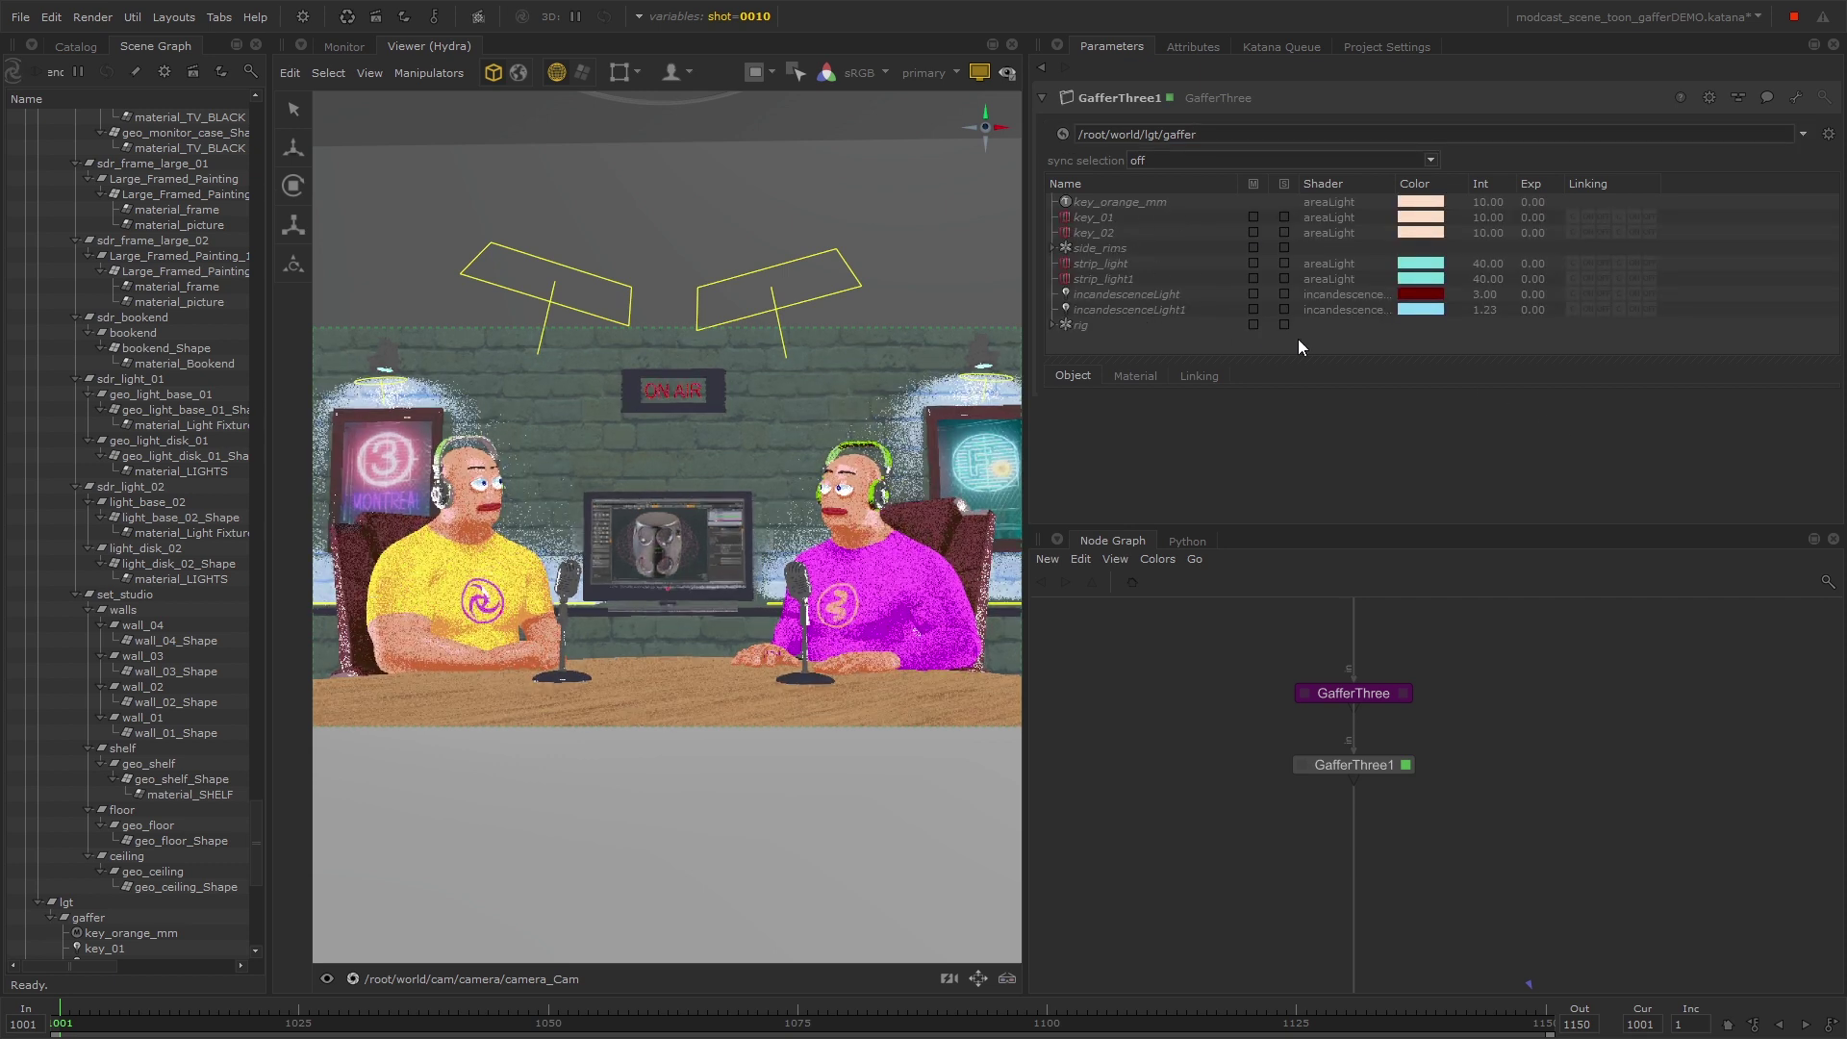
# Step: Select key_01, show its Material tab, and Adopt it for Editing in GafferThree1
pyautogui.scroll(4, 1302, 697)
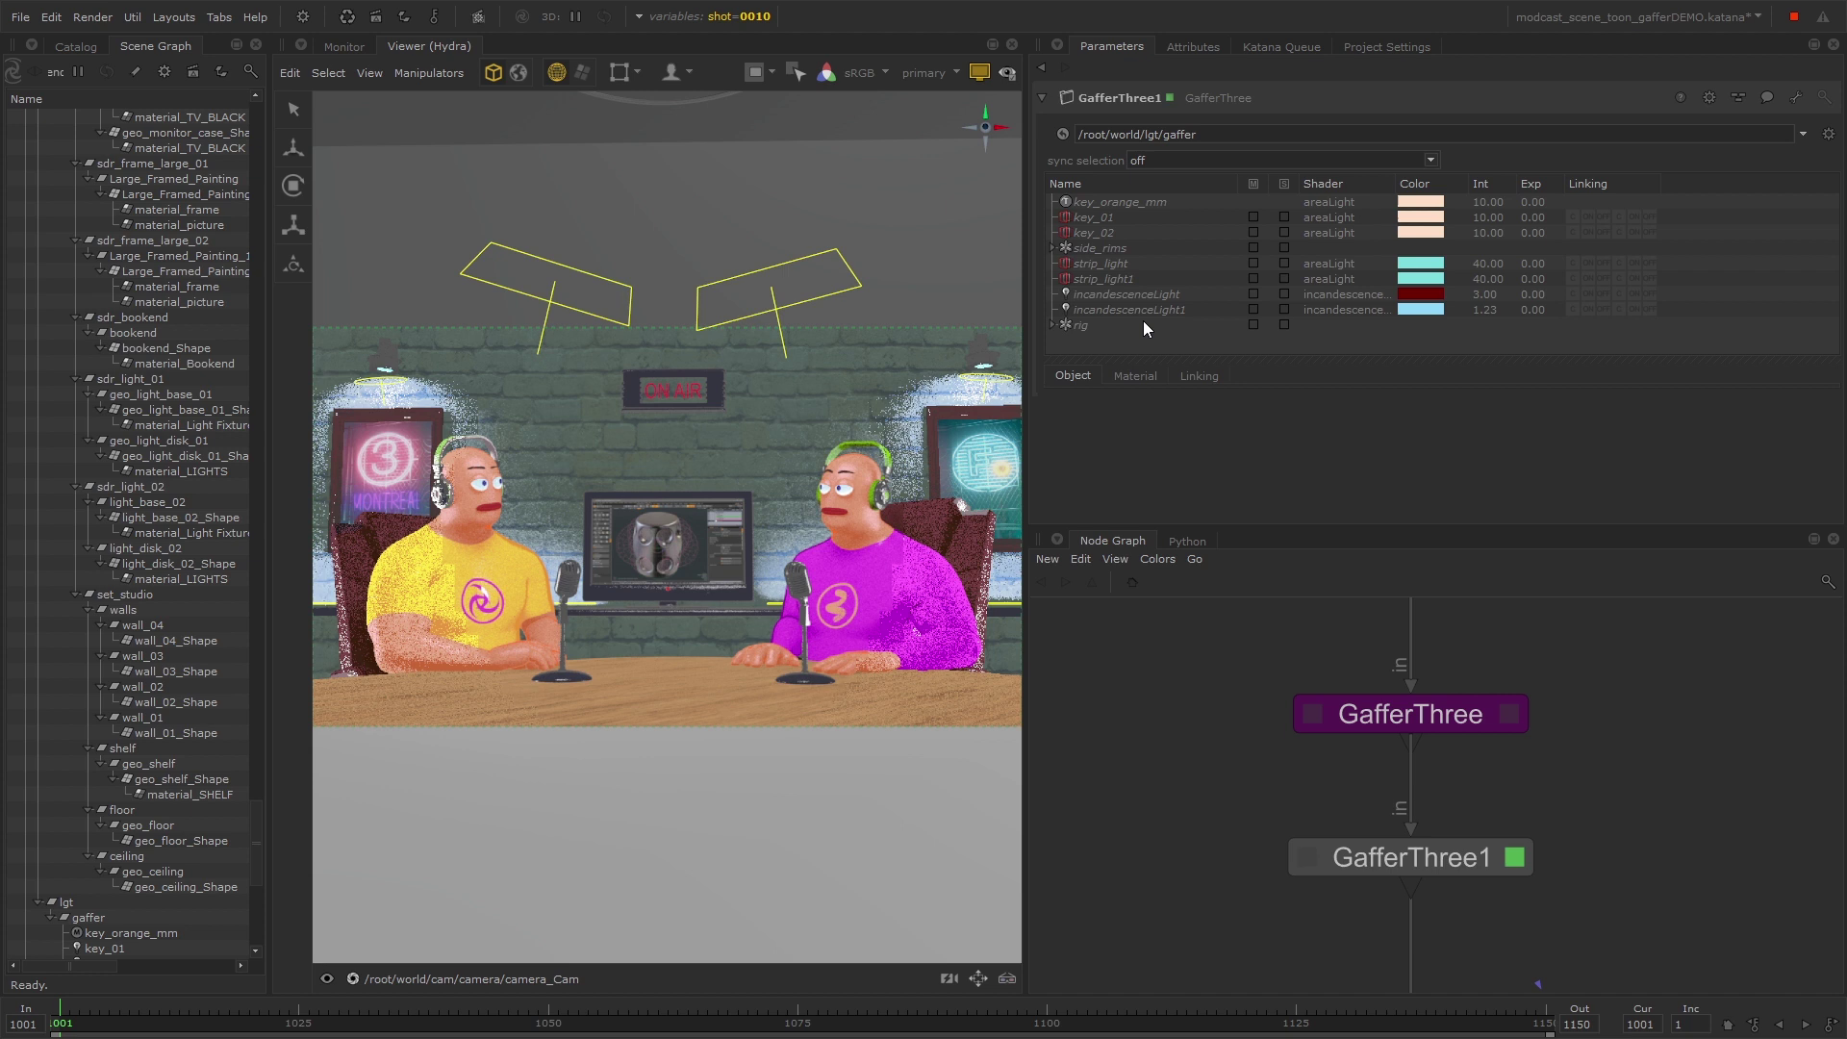
pyautogui.click(1126, 218)
pyautogui.click(1150, 379)
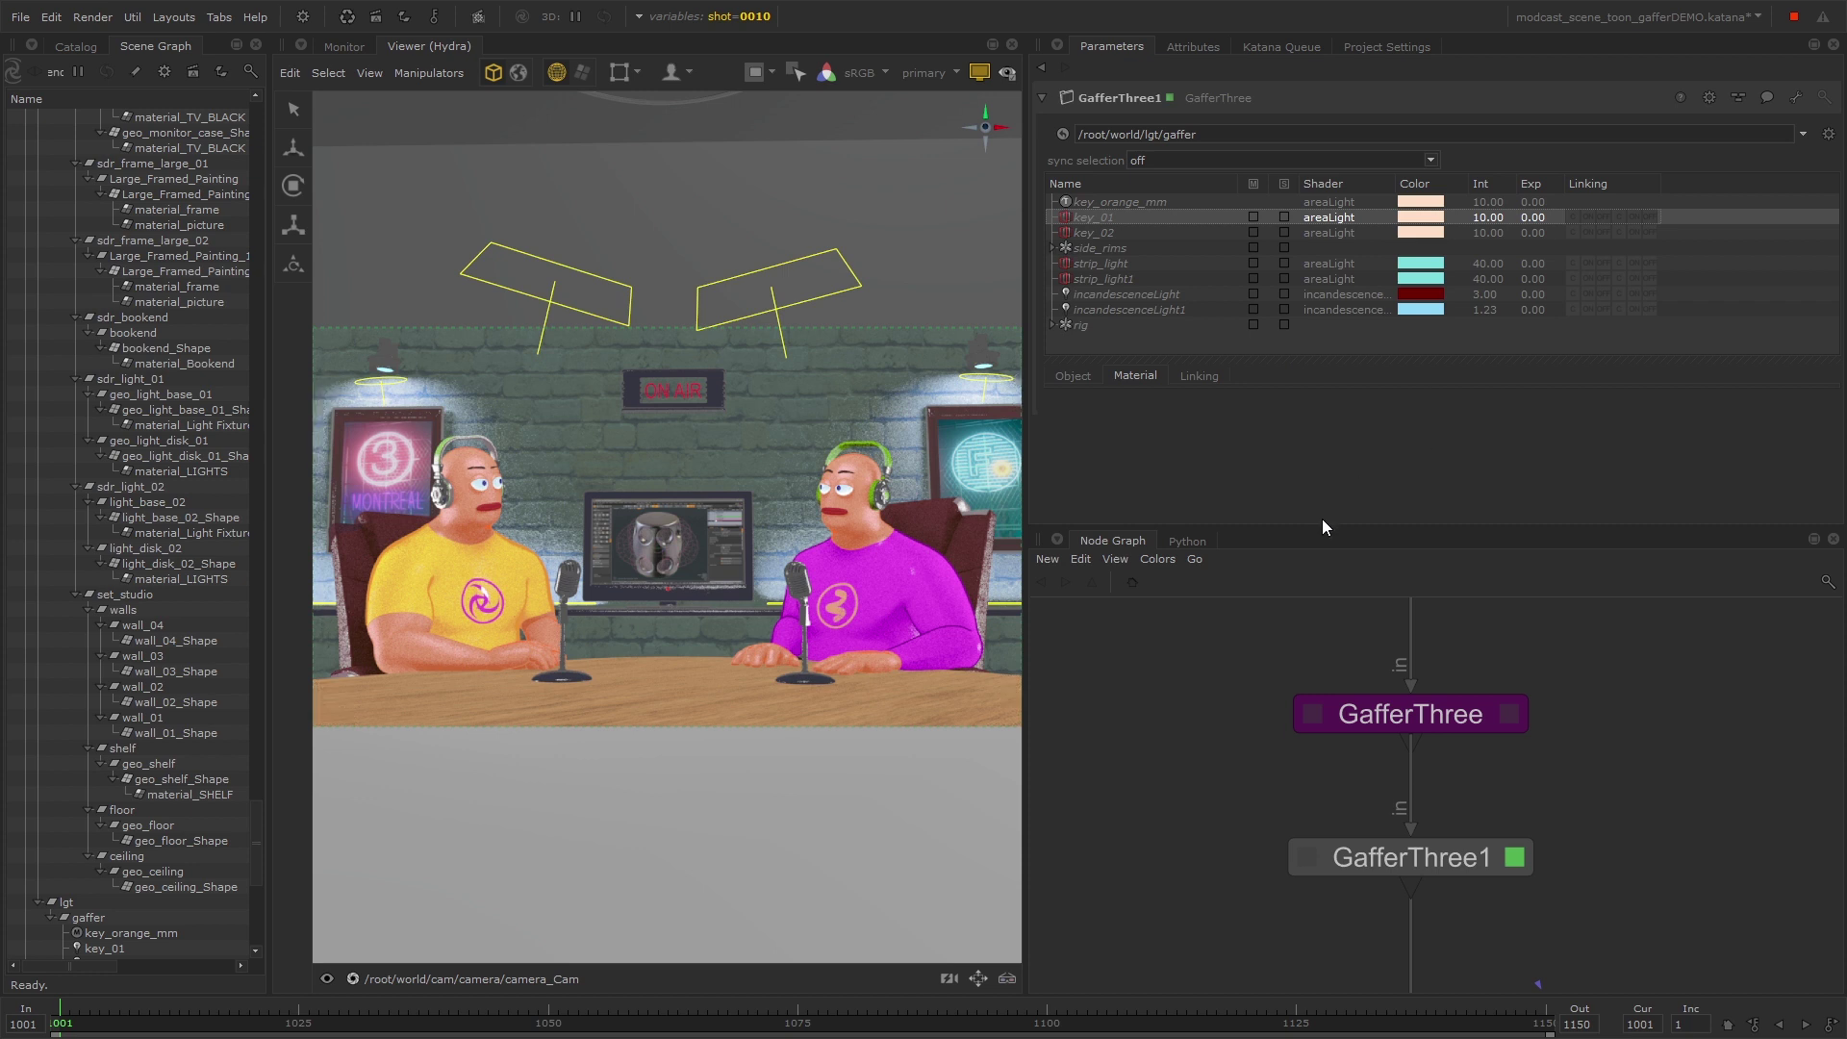
pyautogui.moveTo(1324, 528); pyautogui.dragTo(1290, 578)
pyautogui.rightClick(1137, 208)
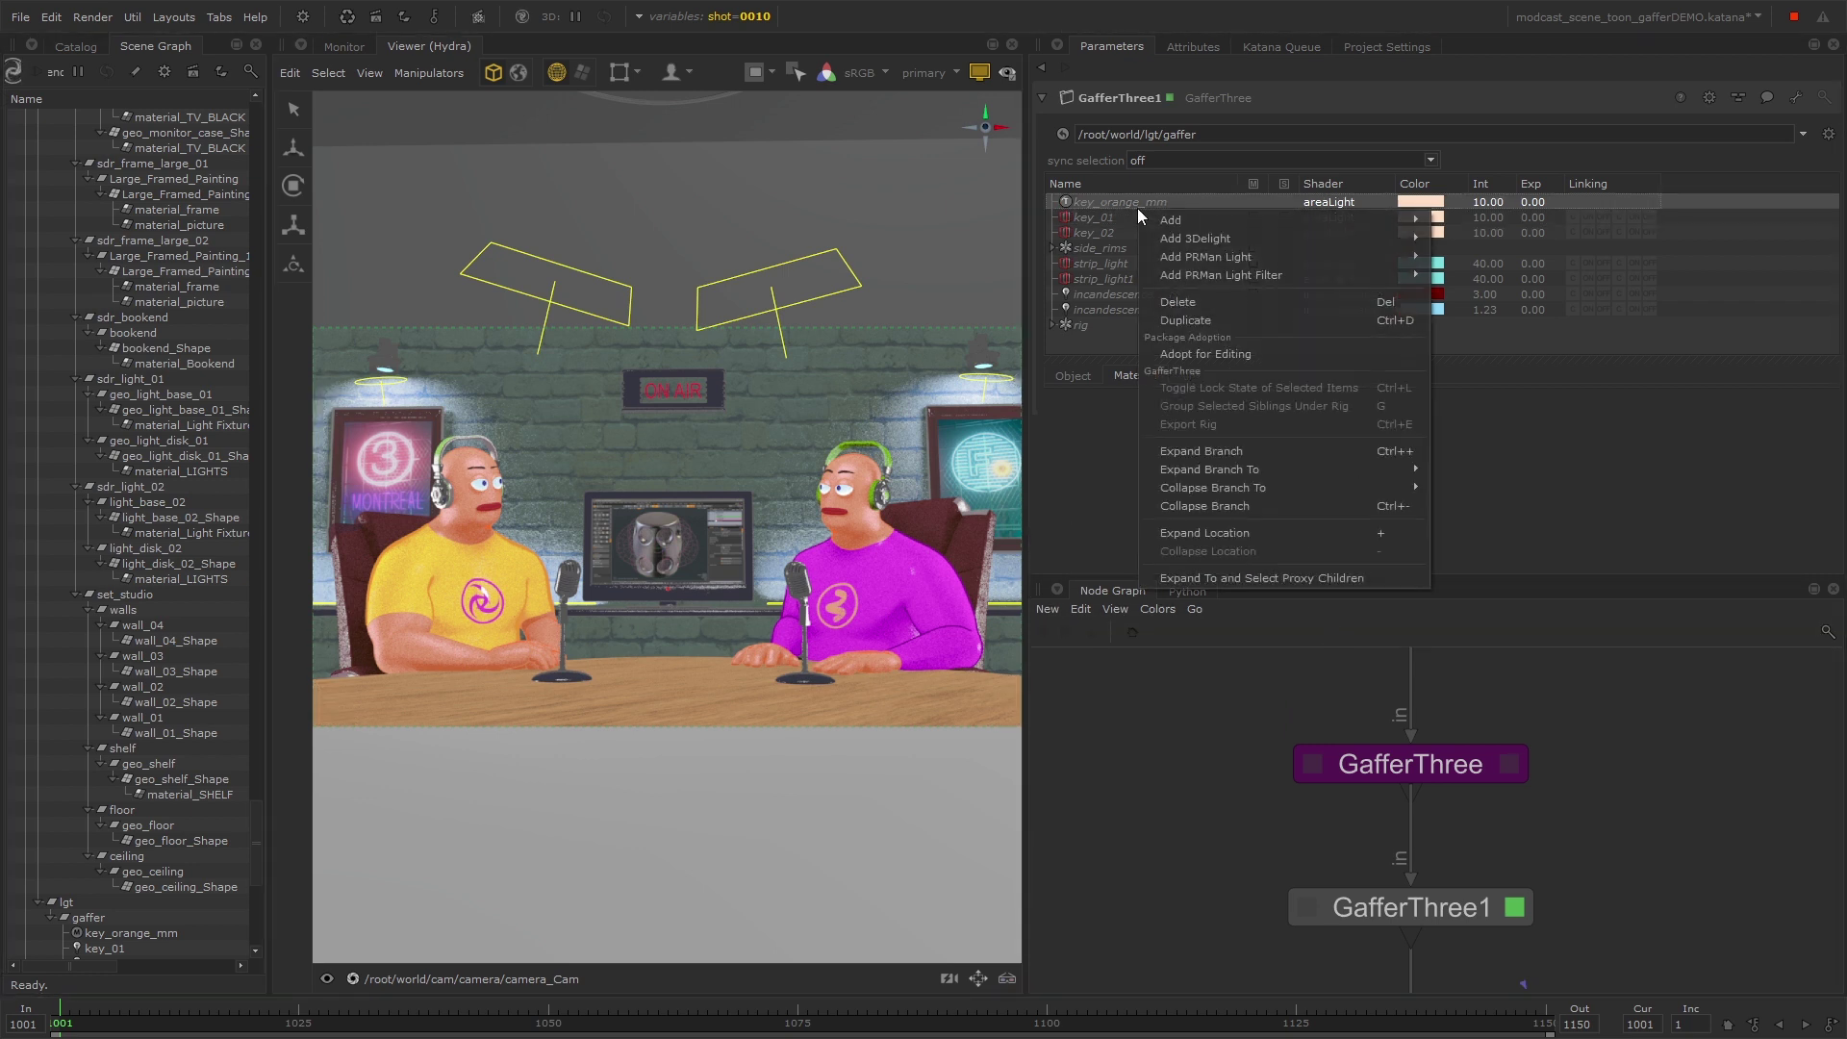
pyautogui.click(1116, 215)
pyautogui.rightClick(1116, 216)
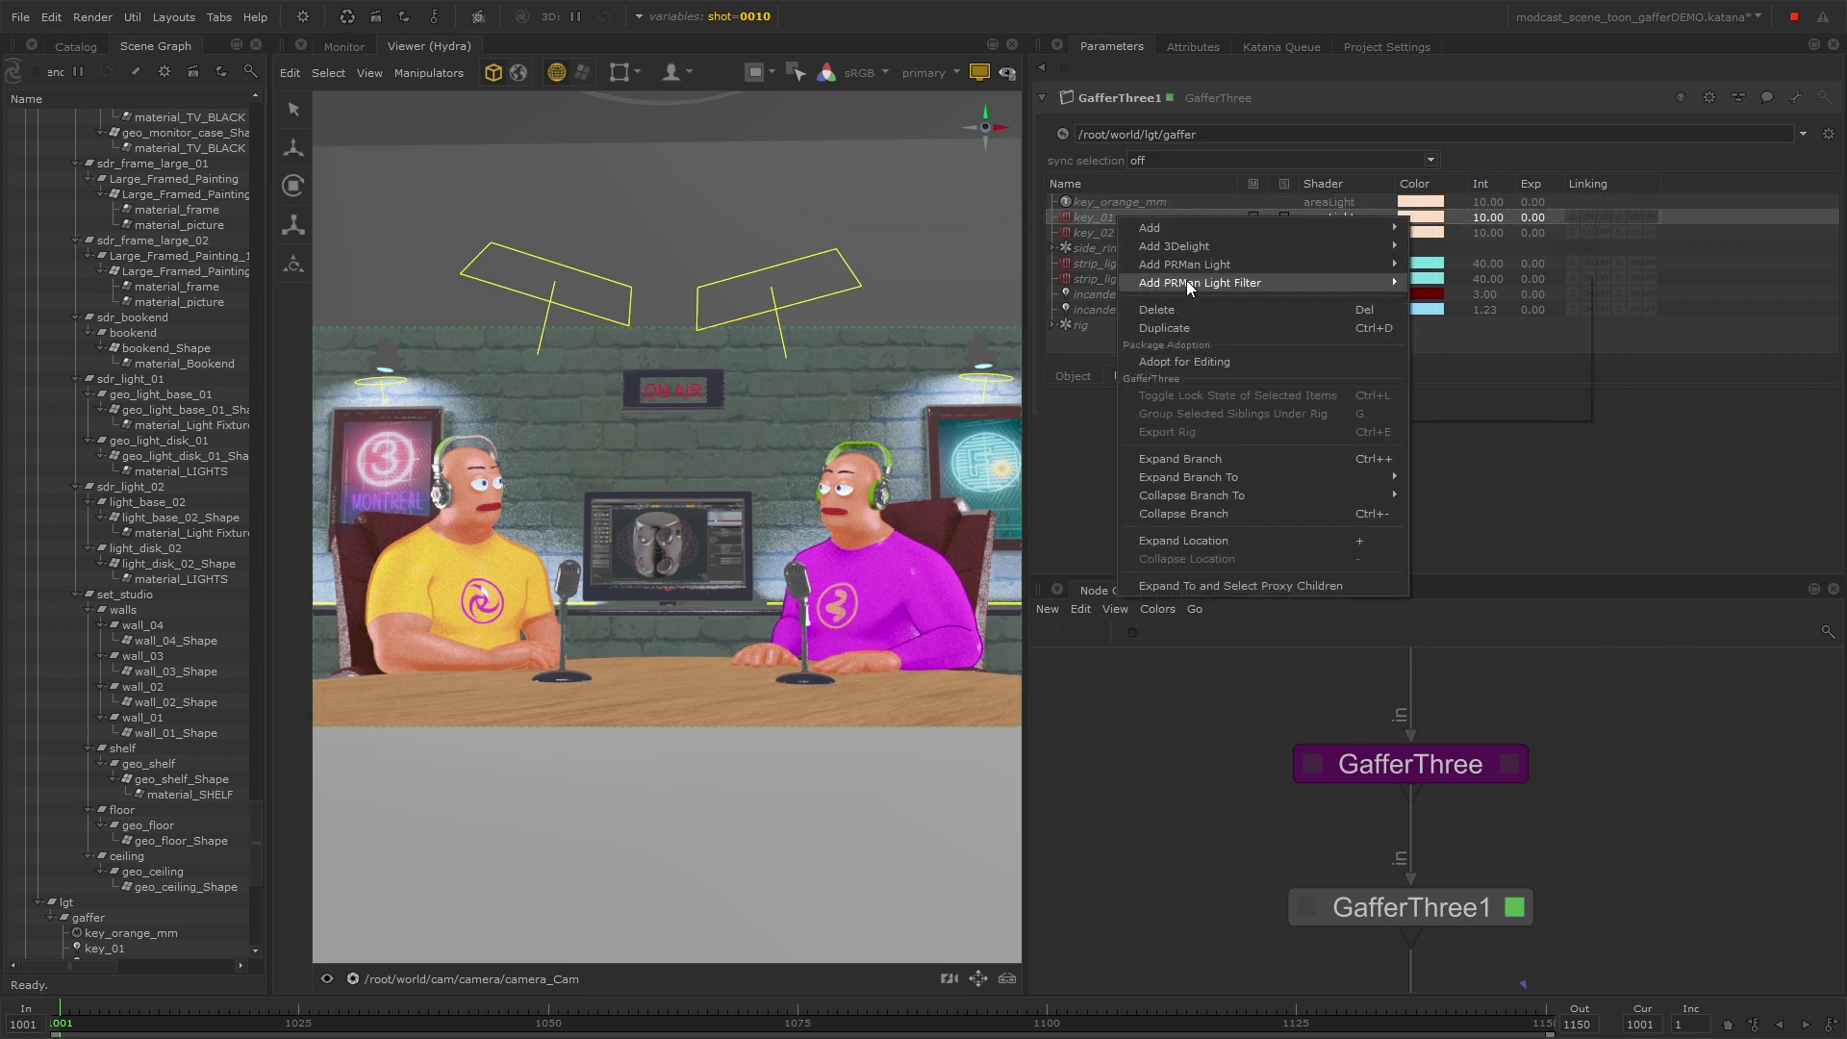
pyautogui.click(1204, 362)
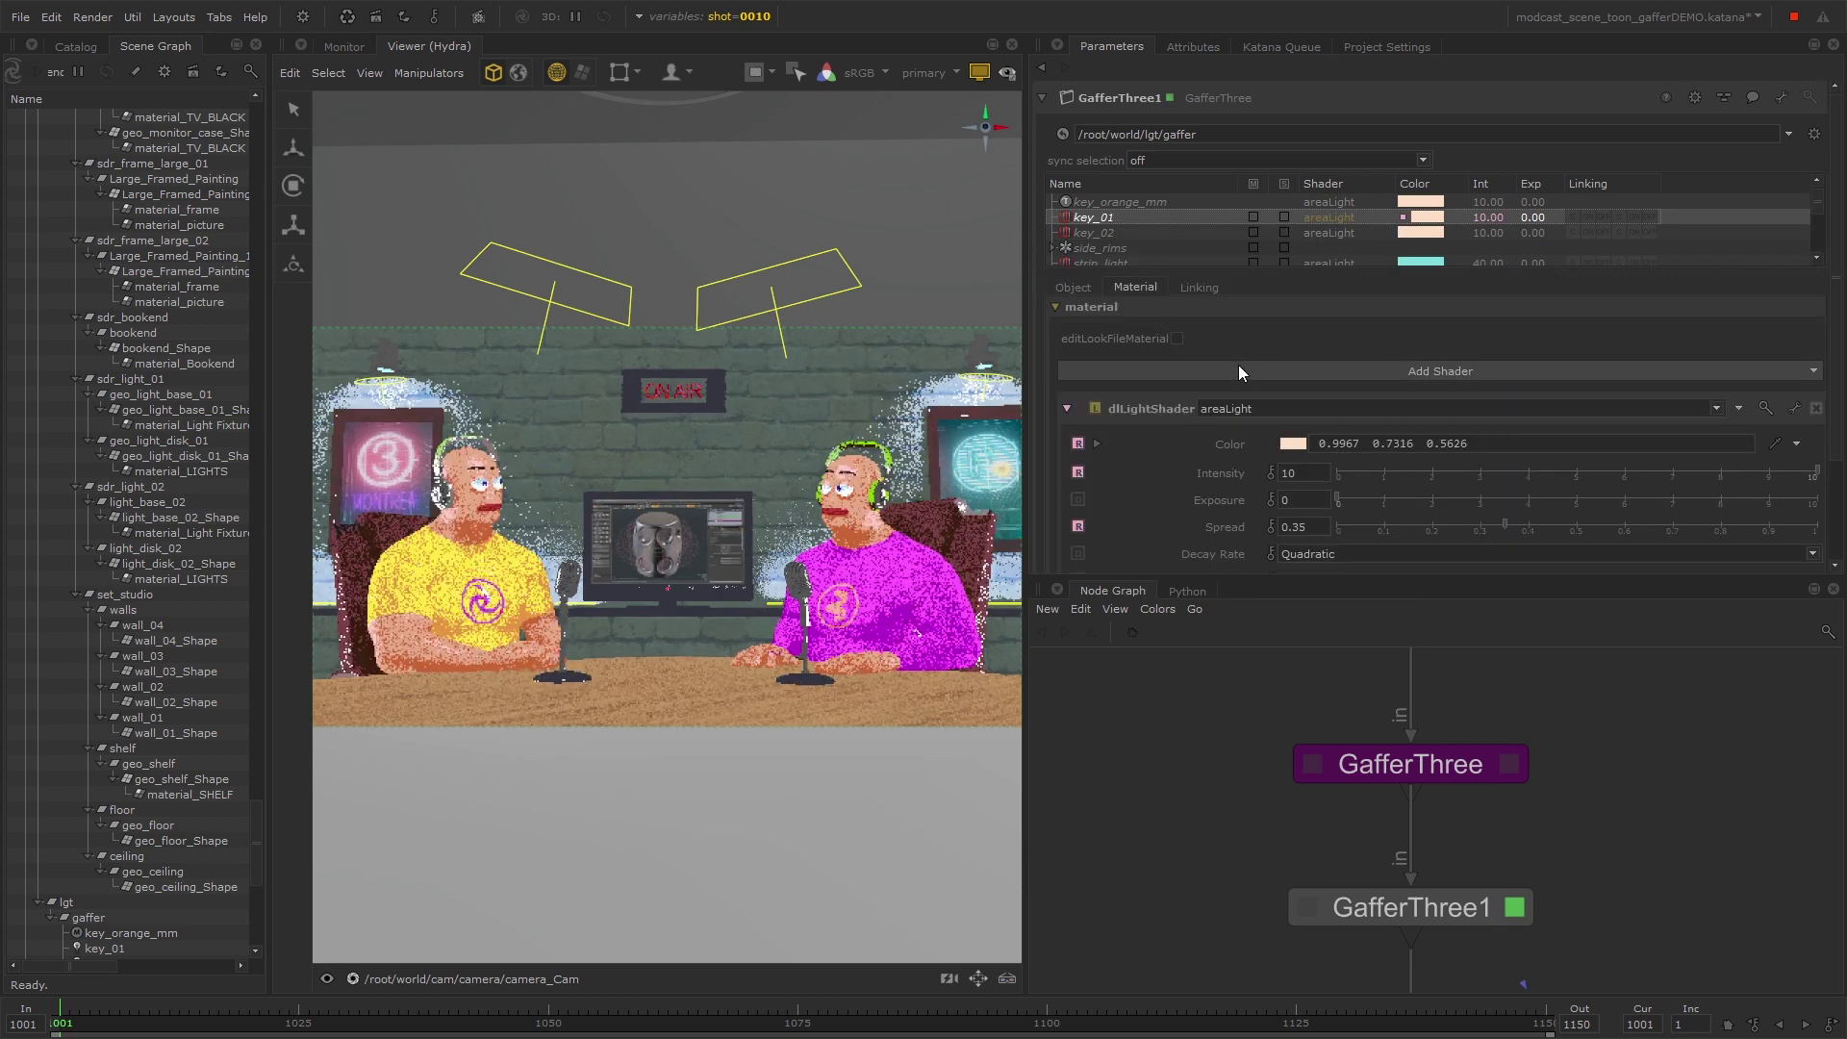
# Step: Drag key_01's intensity down to 8.5, then back to 10
pyautogui.scroll(-2, 1221, 510)
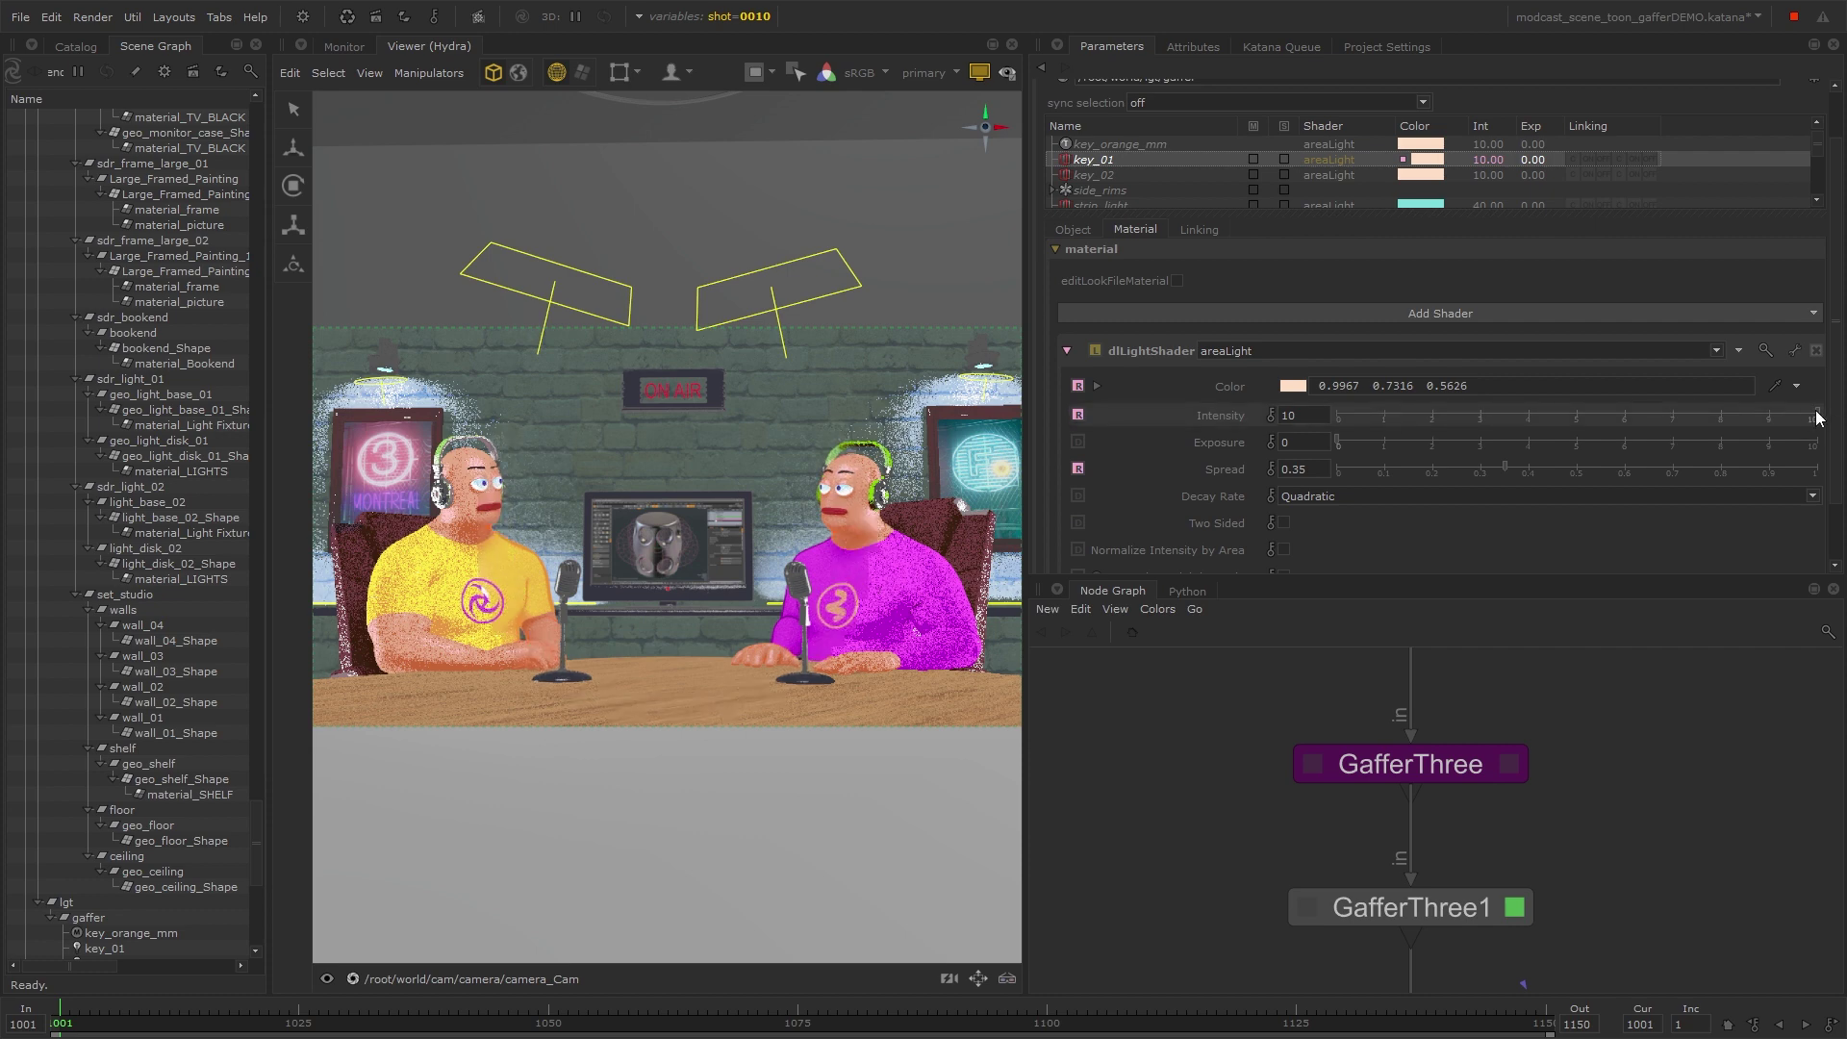
pyautogui.moveTo(1817, 417); pyautogui.dragTo(1746, 416)
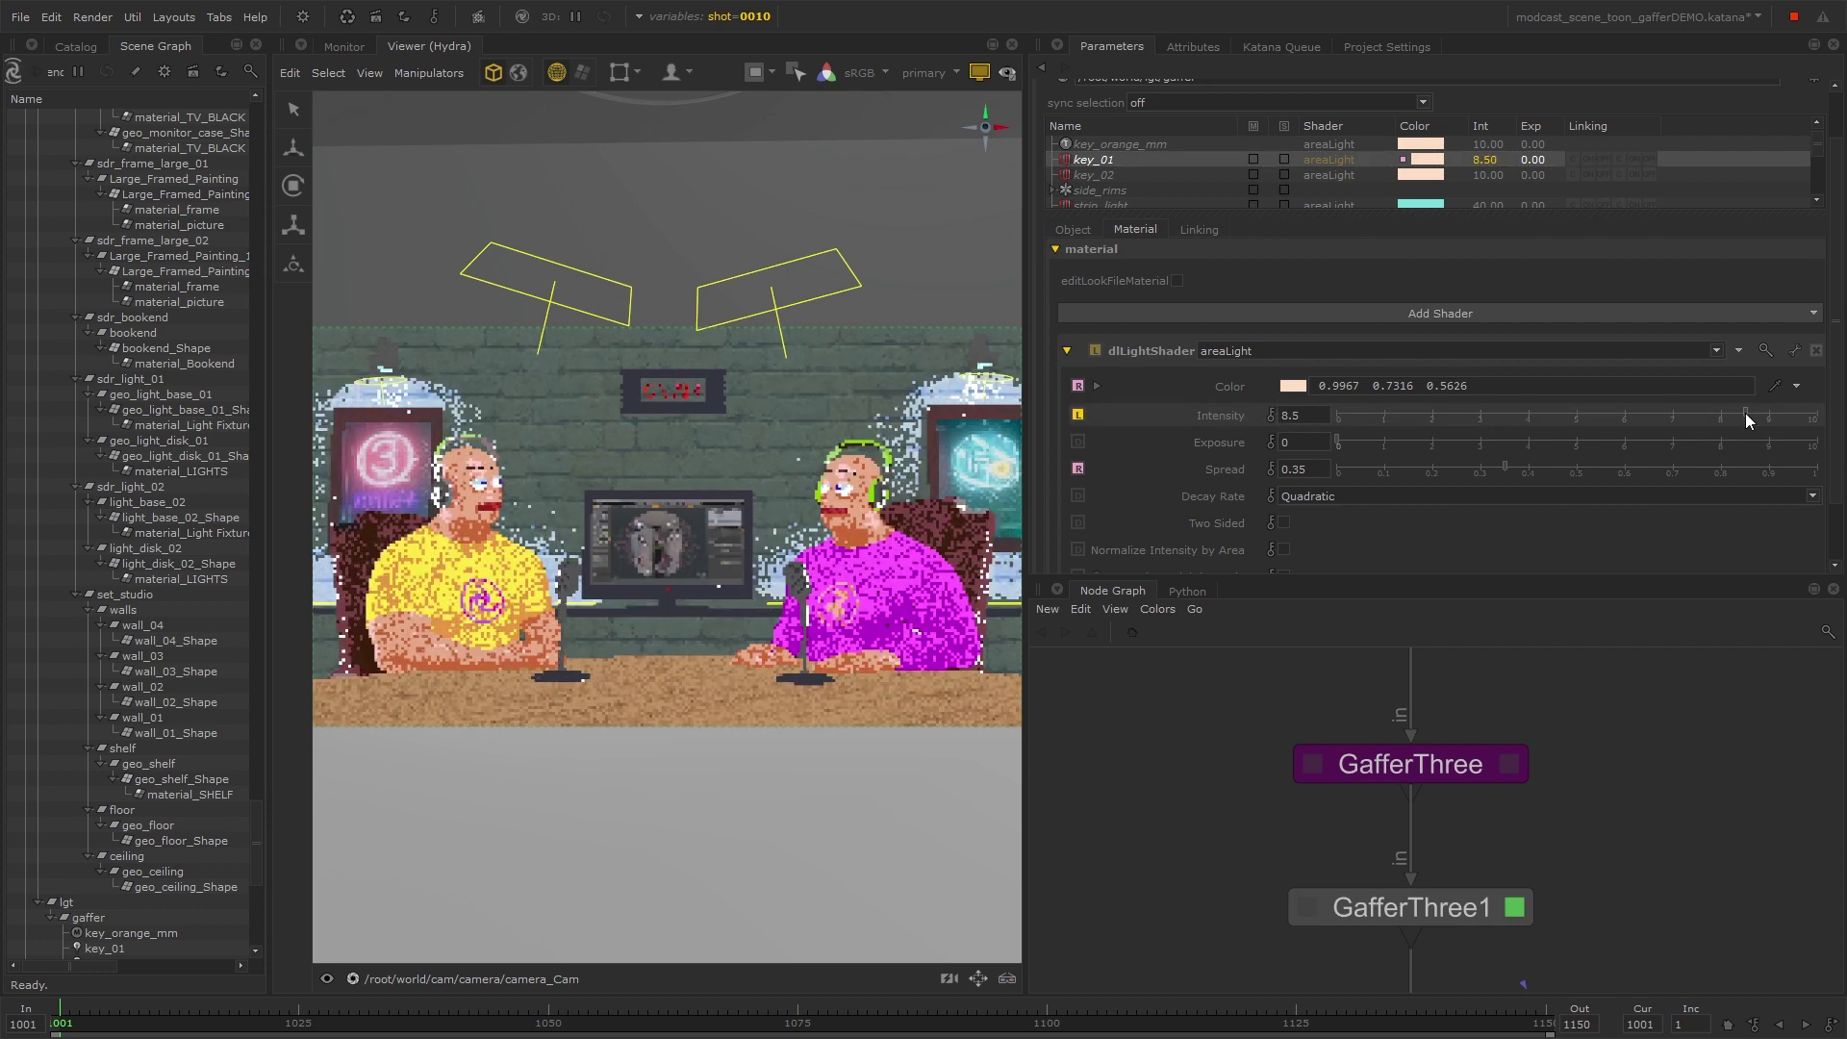
pyautogui.moveTo(1745, 413); pyautogui.dragTo(1817, 415)
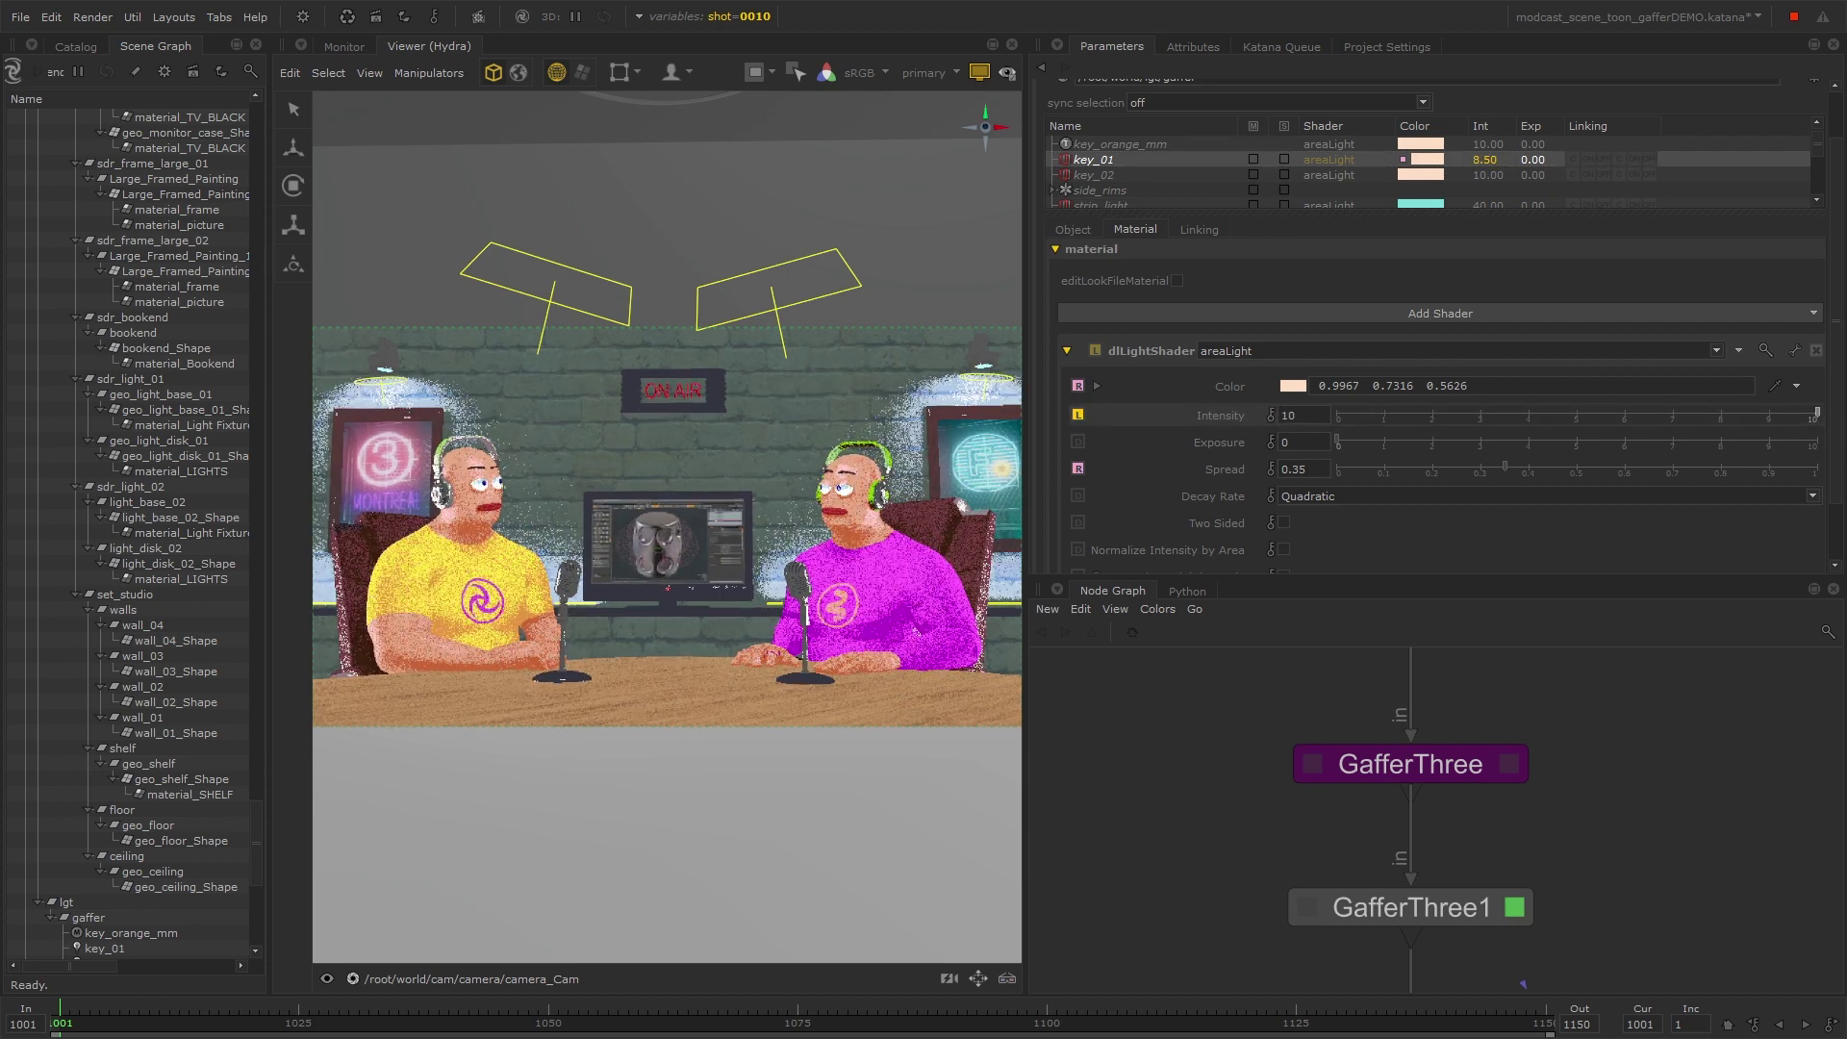
# Step: Add a 3Delight Area Light to GafferThree1 and set selection sync to in/out
pyautogui.click(1066, 350)
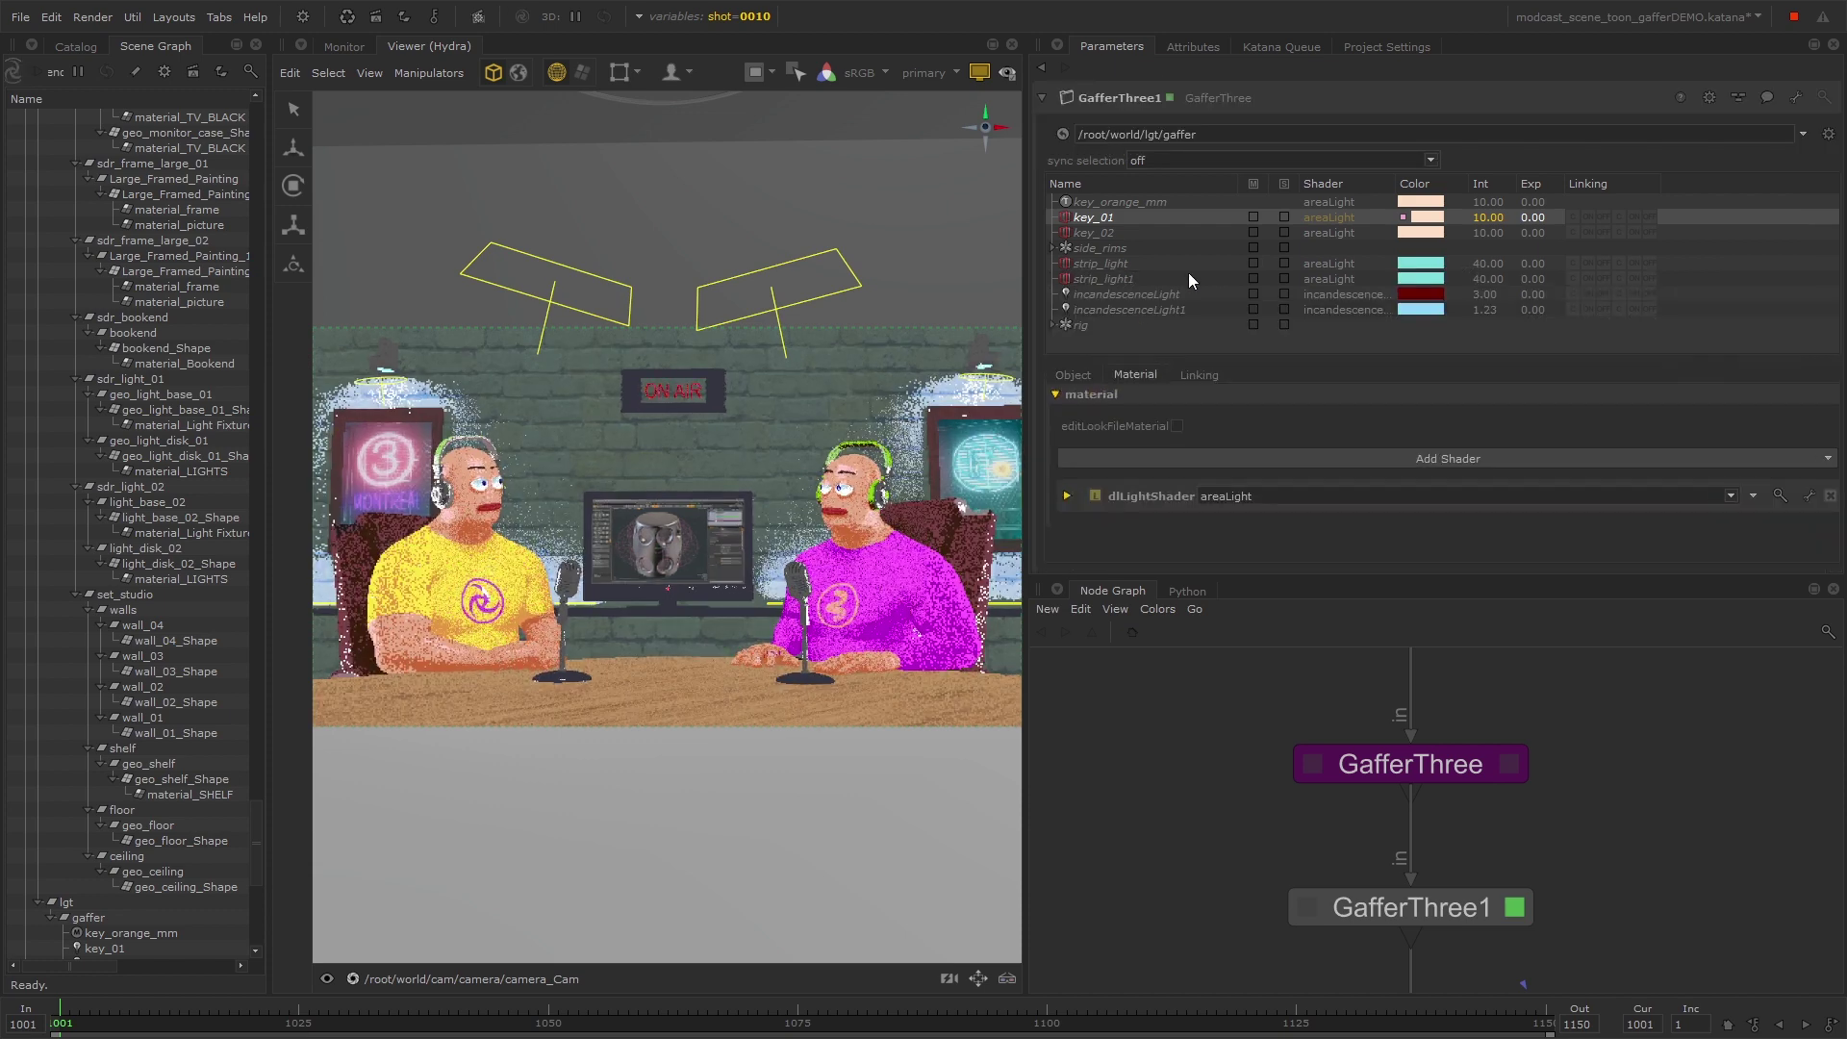
pyautogui.rightClick(1159, 389)
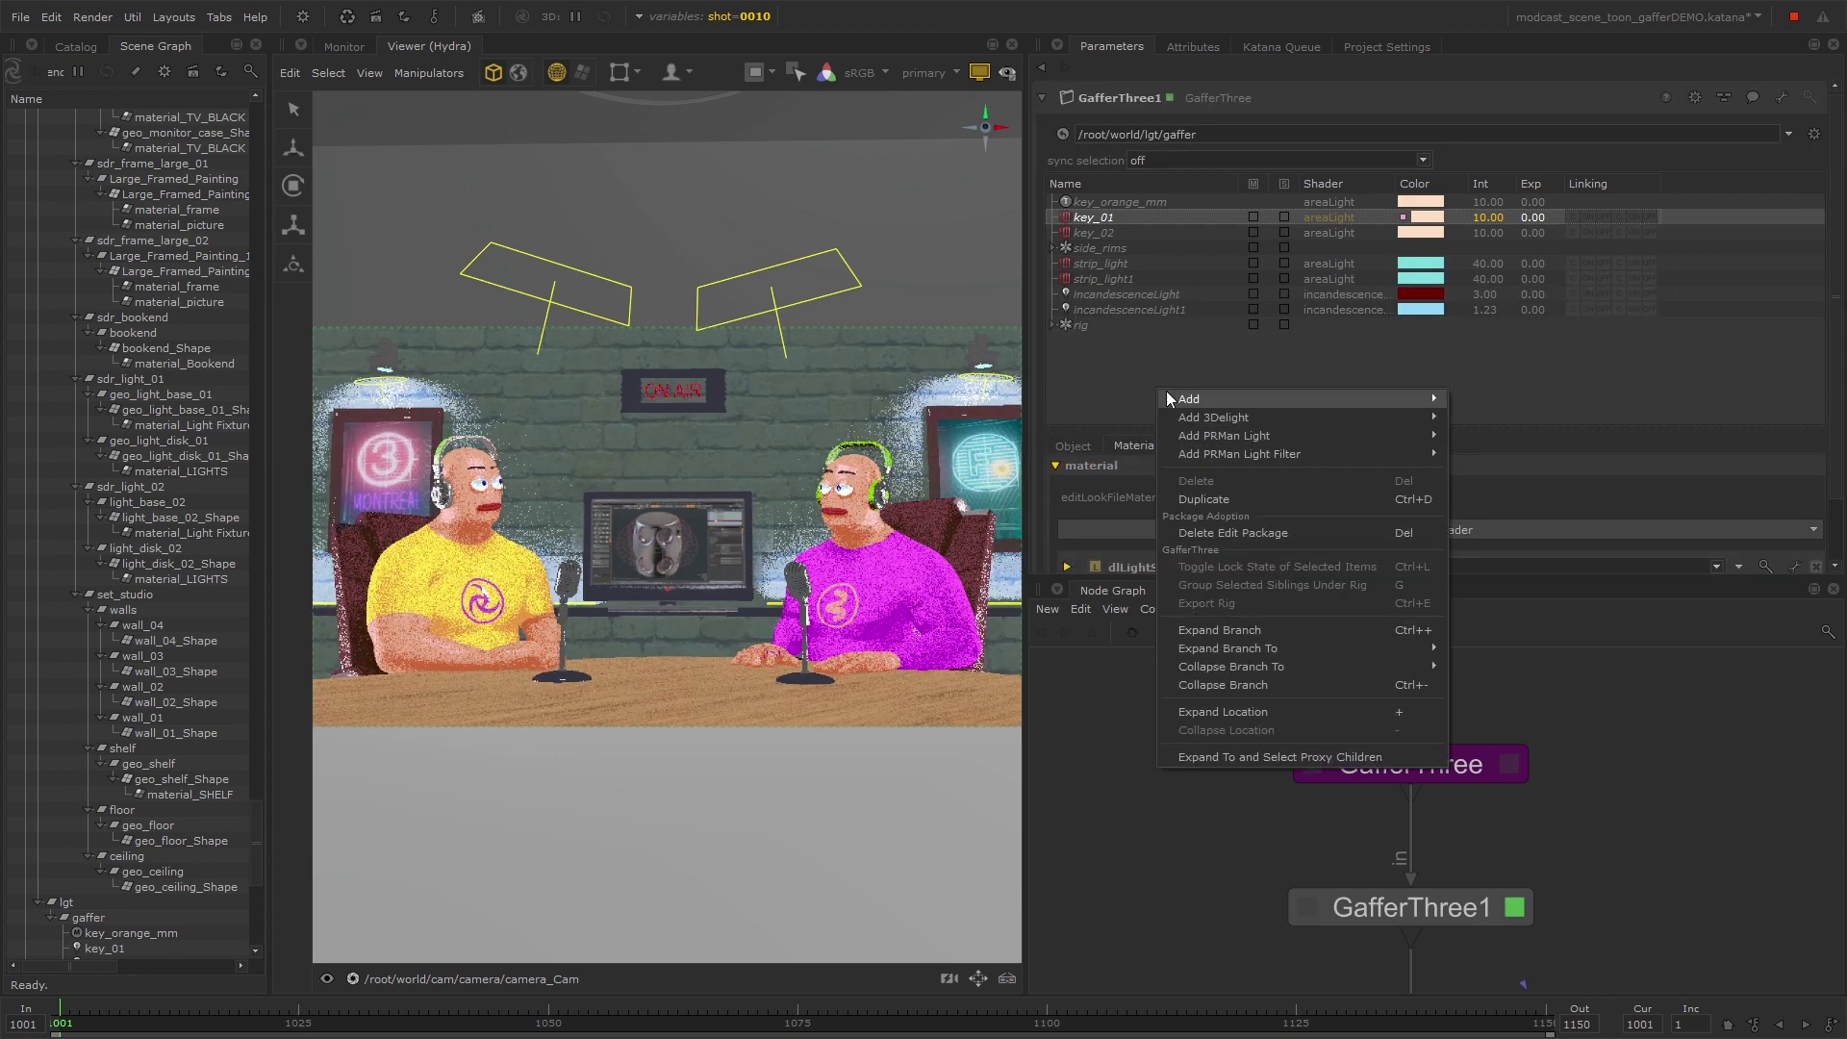
pyautogui.moveTo(1299, 420)
pyautogui.click(1497, 425)
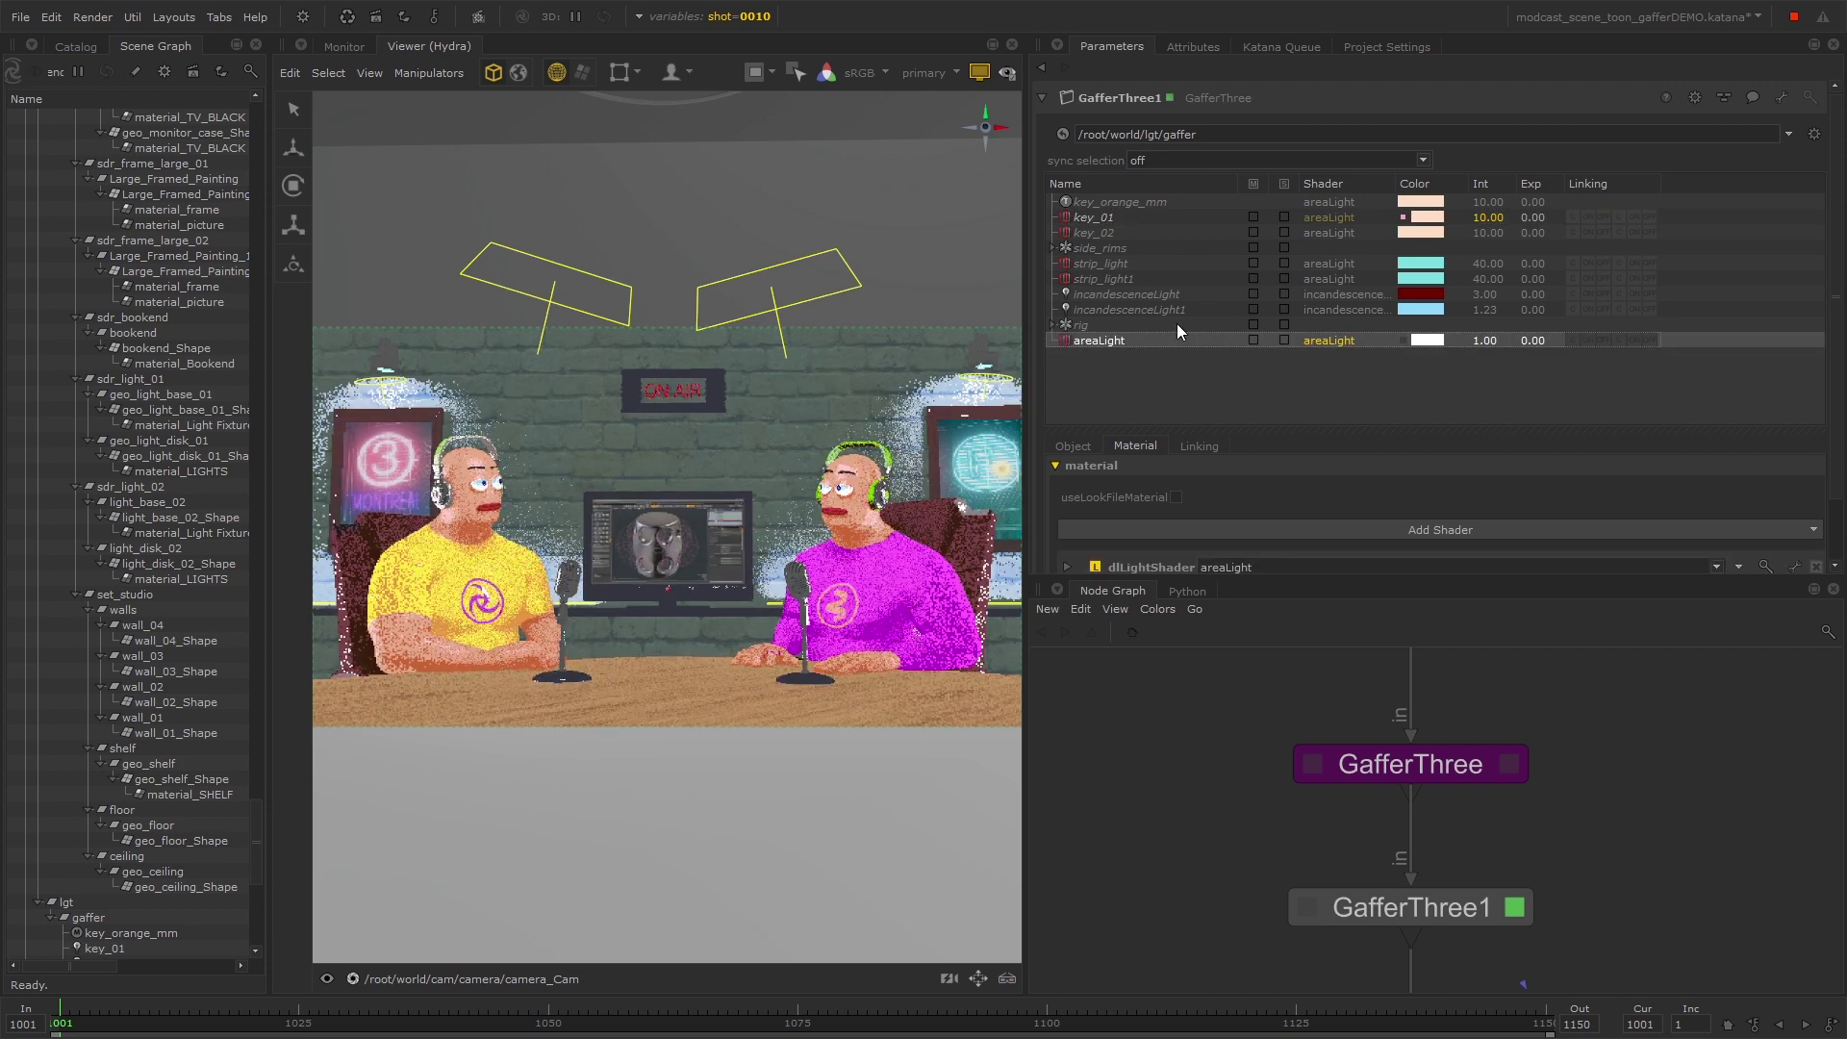
pyautogui.click(1420, 161)
pyautogui.click(1176, 199)
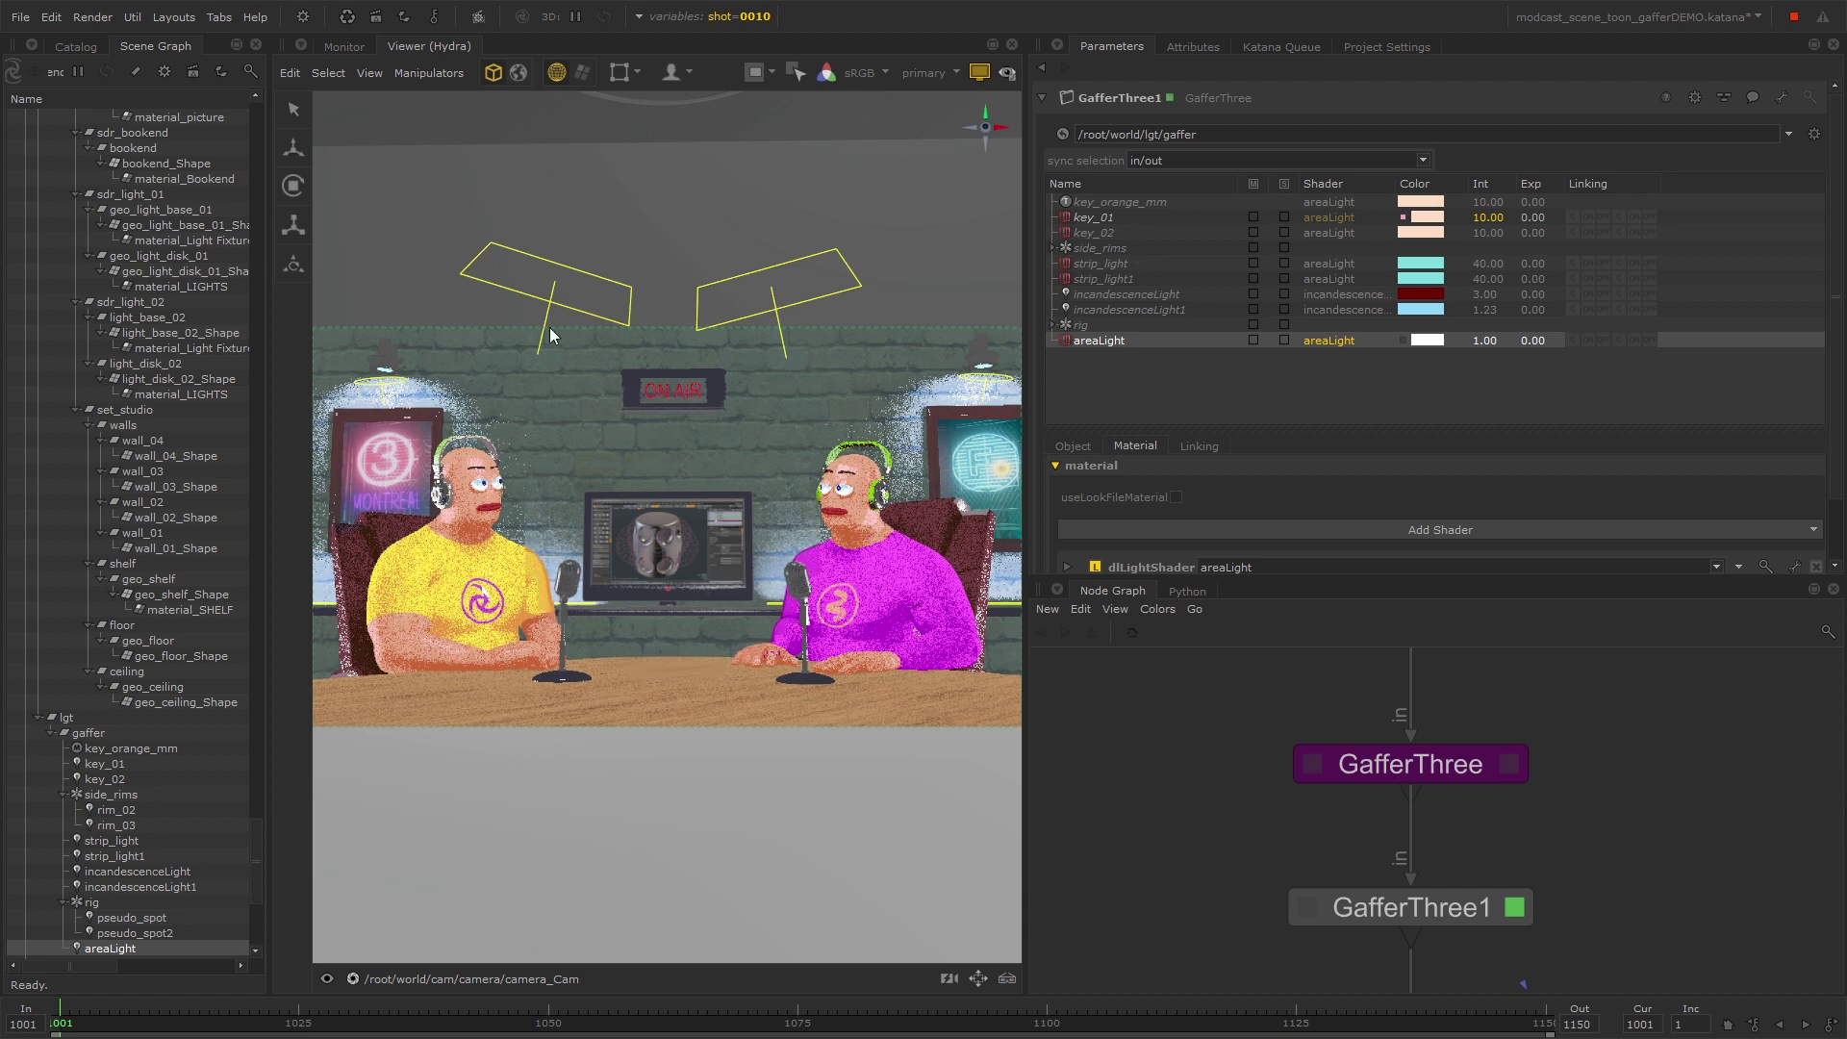
# Step: In the Hydra Viewer's Lighting Tools, make GafferThree1 the node that records light edits
pyautogui.click(673, 73)
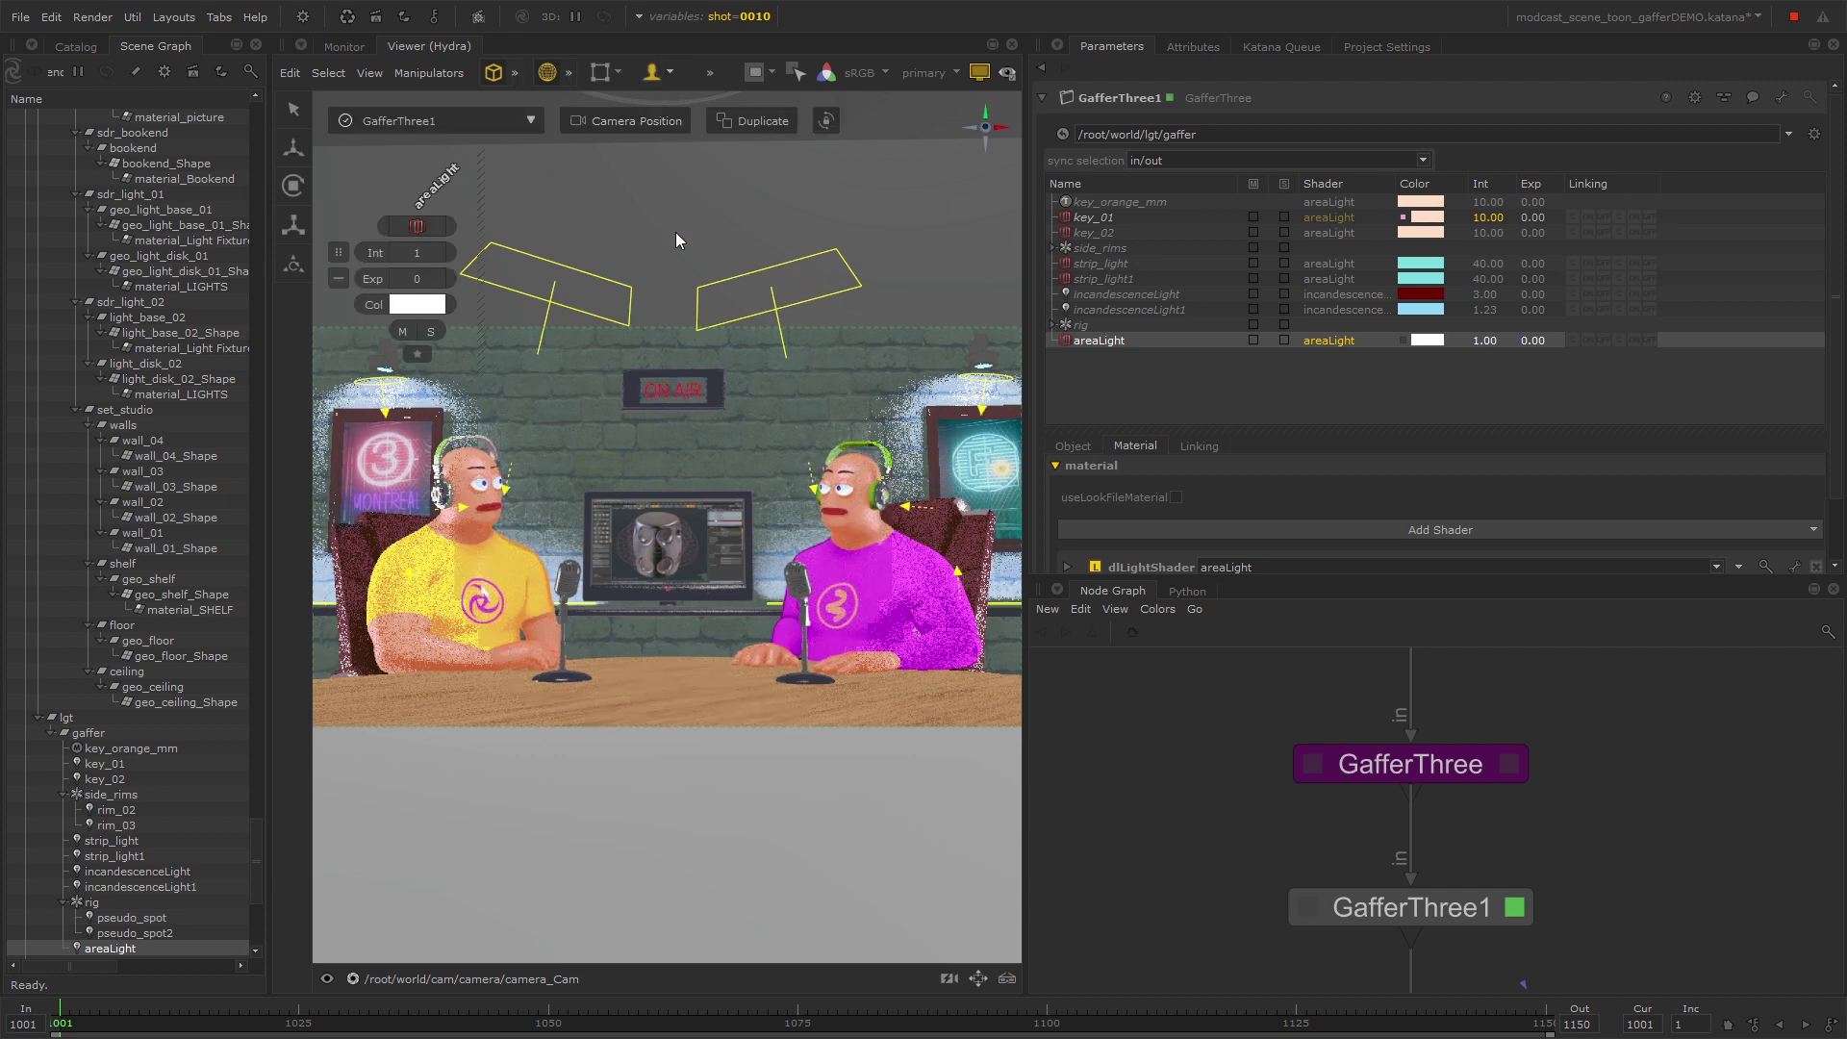
pyautogui.press('space')
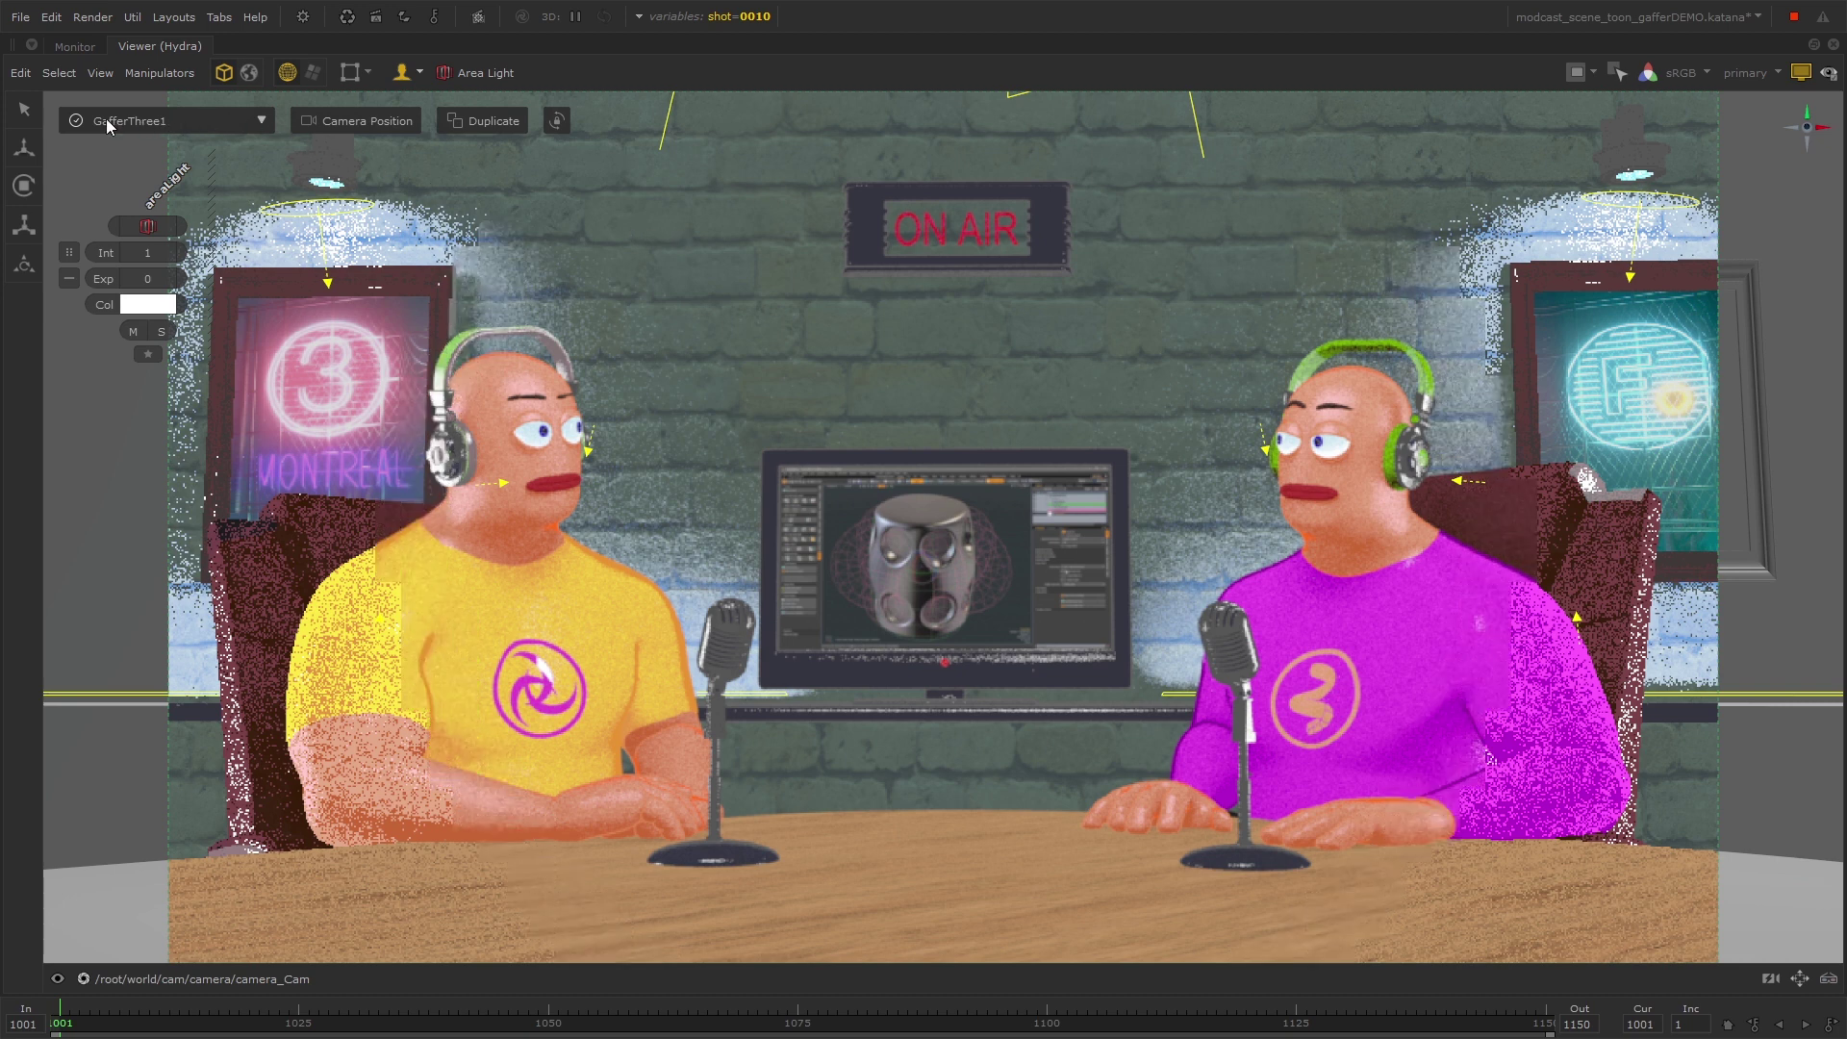
pyautogui.click(257, 127)
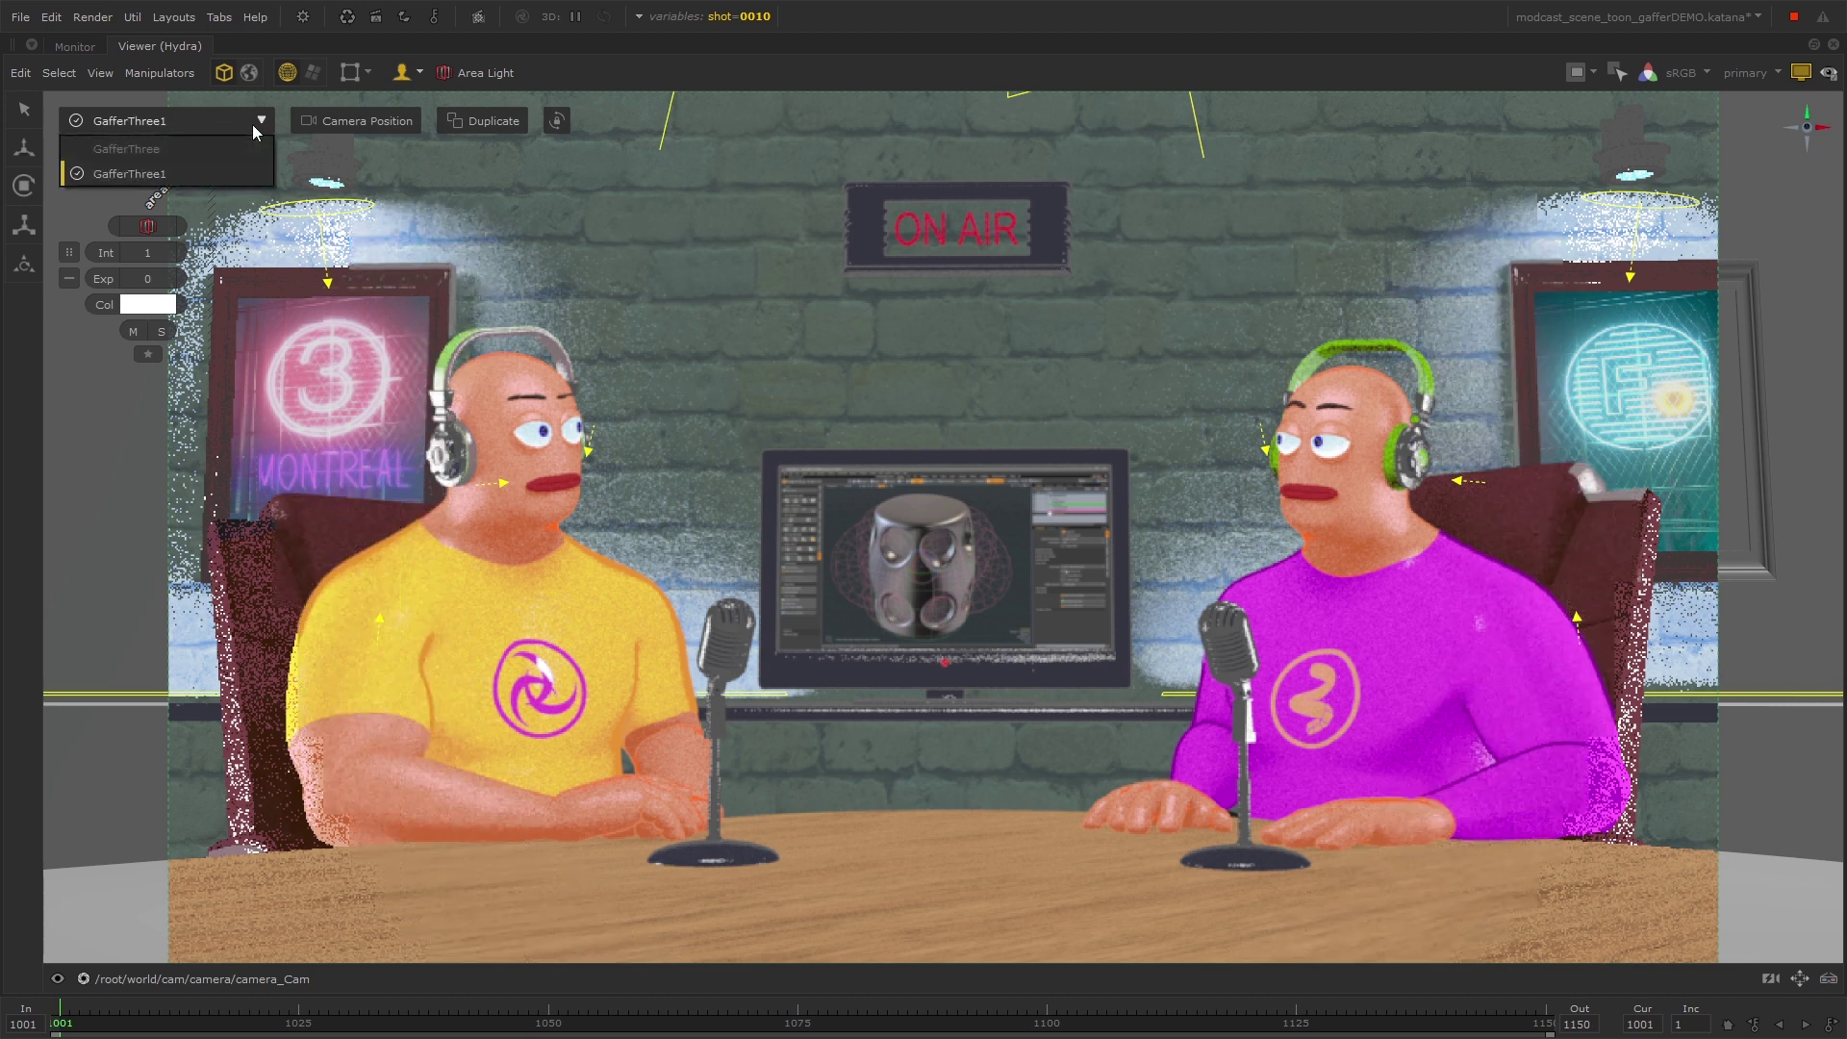
pyautogui.click(144, 149)
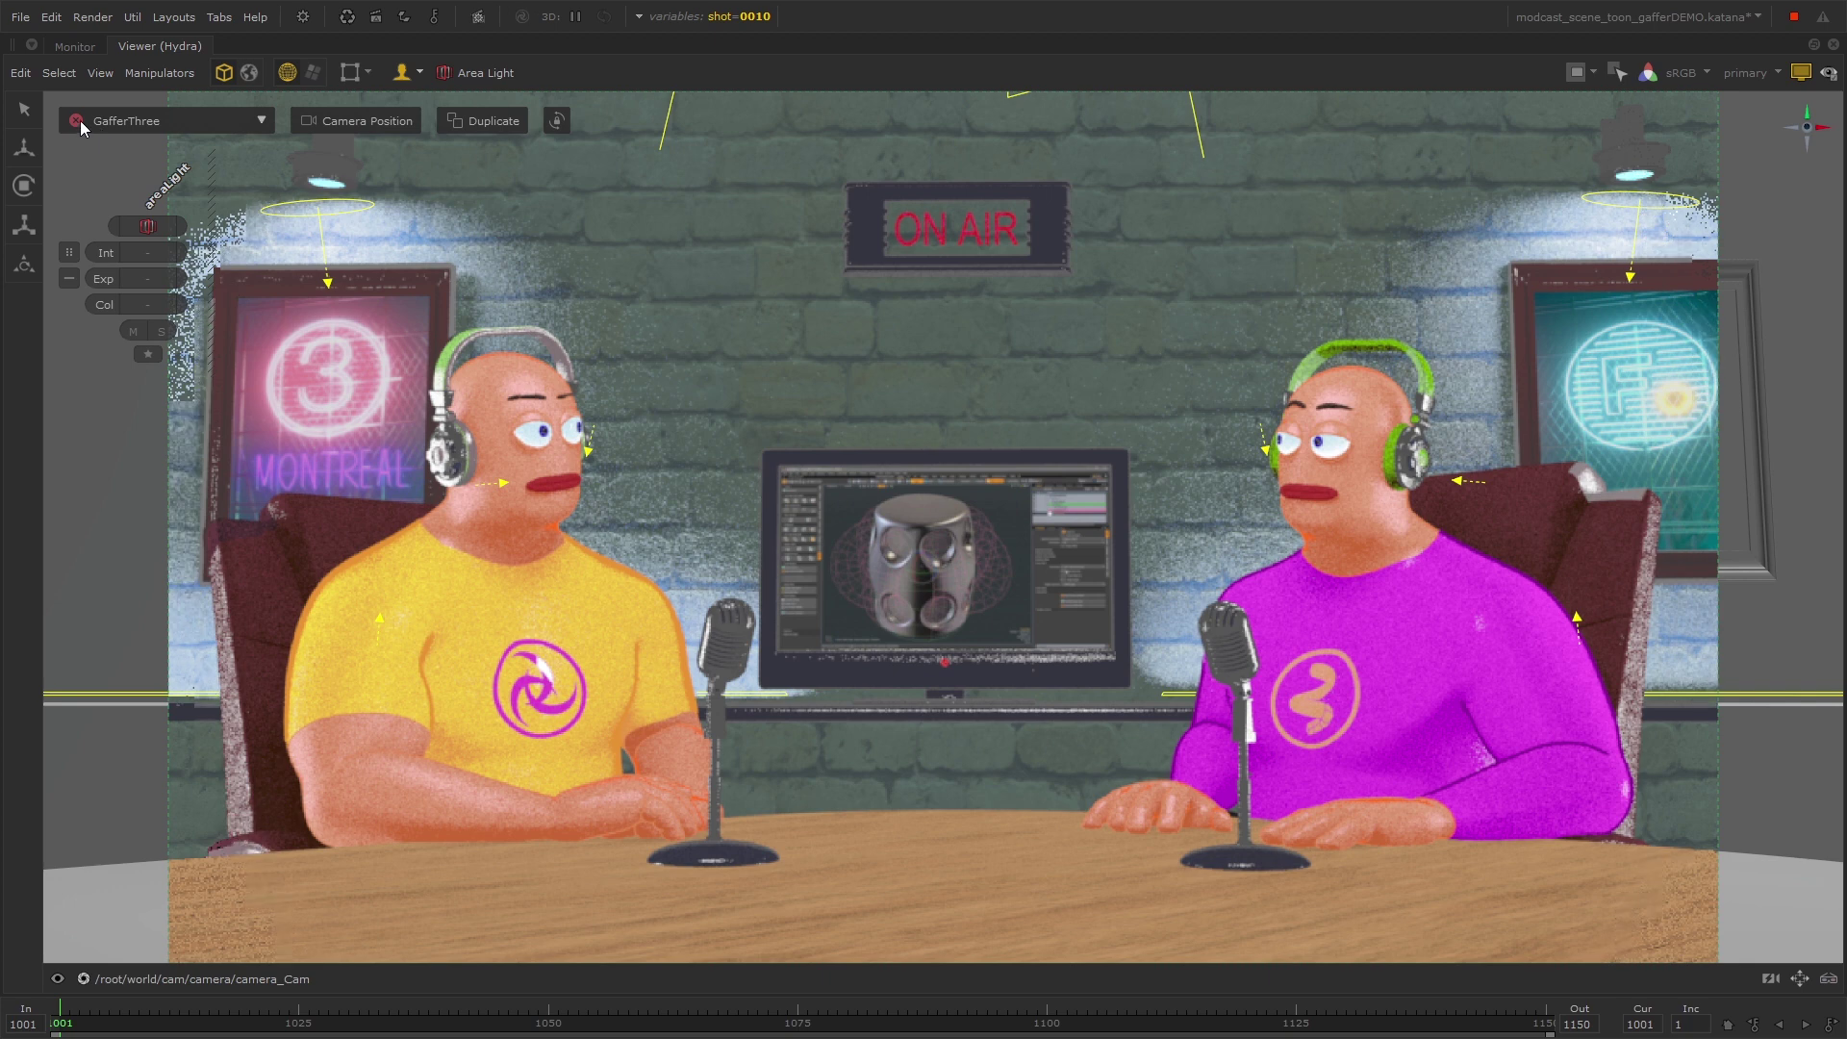
pyautogui.click(202, 125)
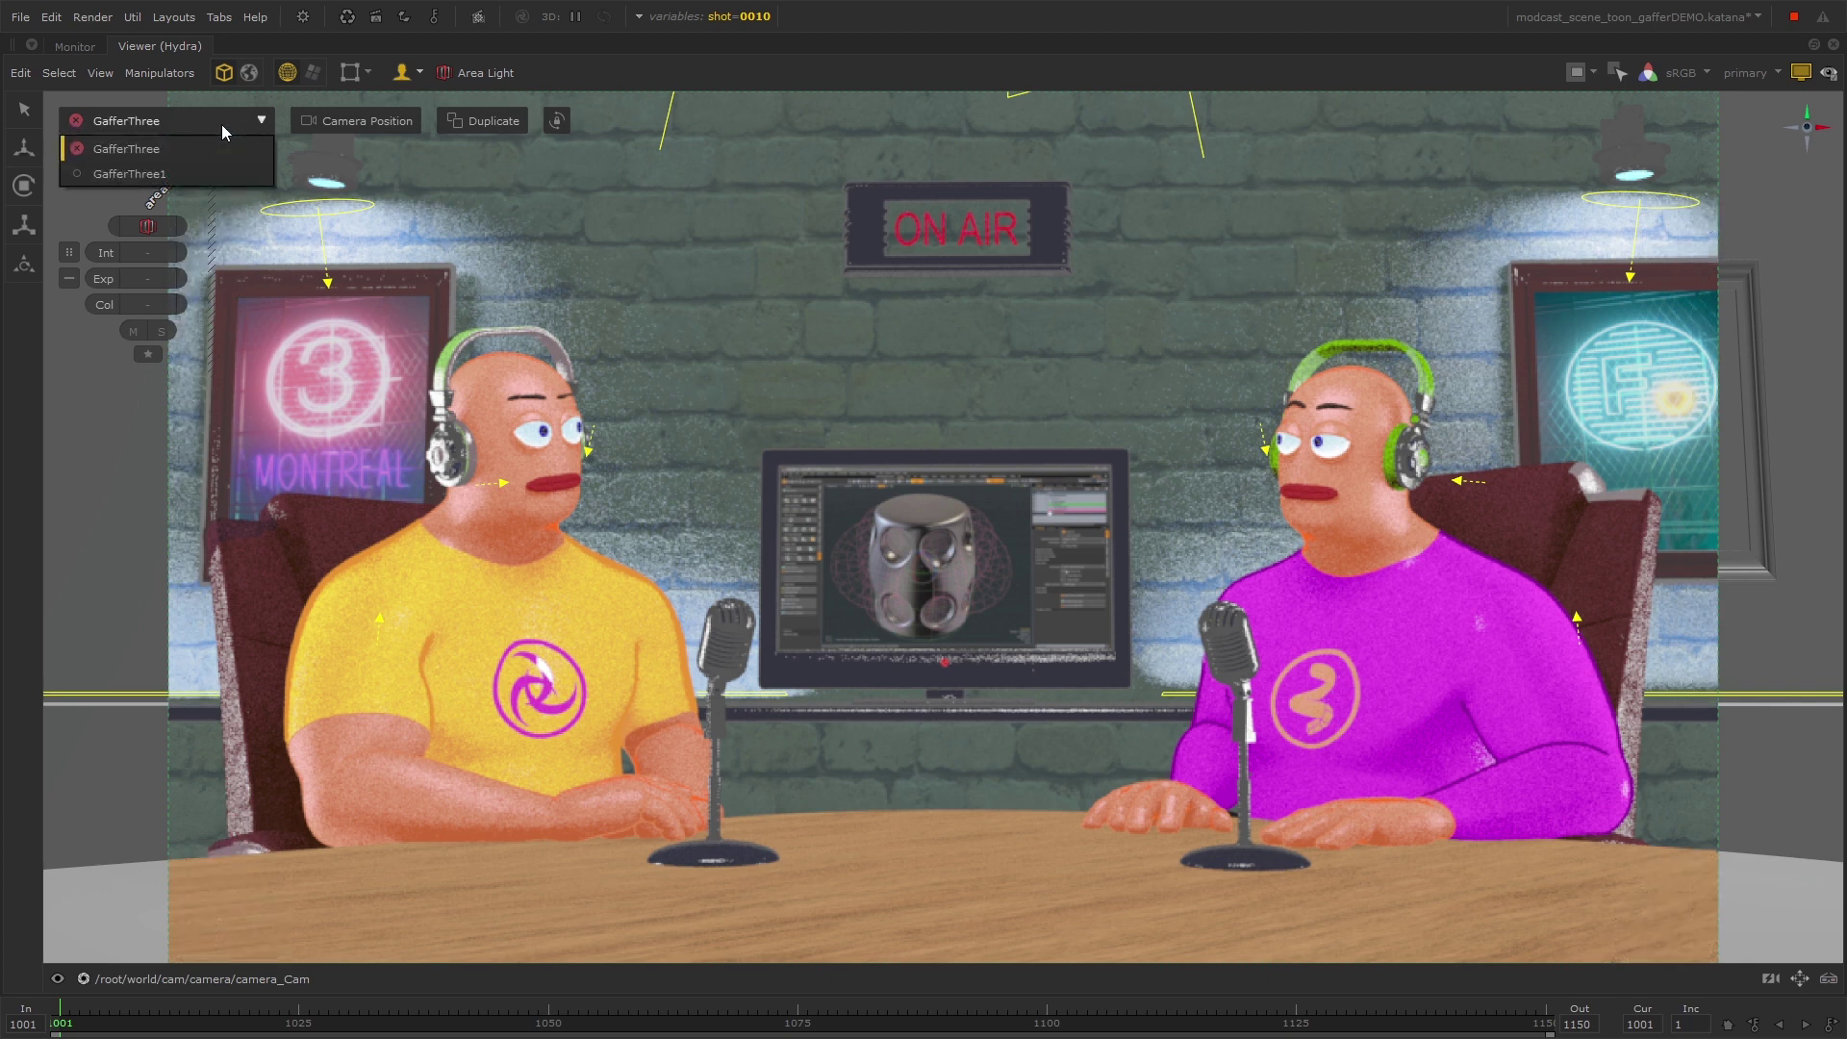
pyautogui.click(129, 173)
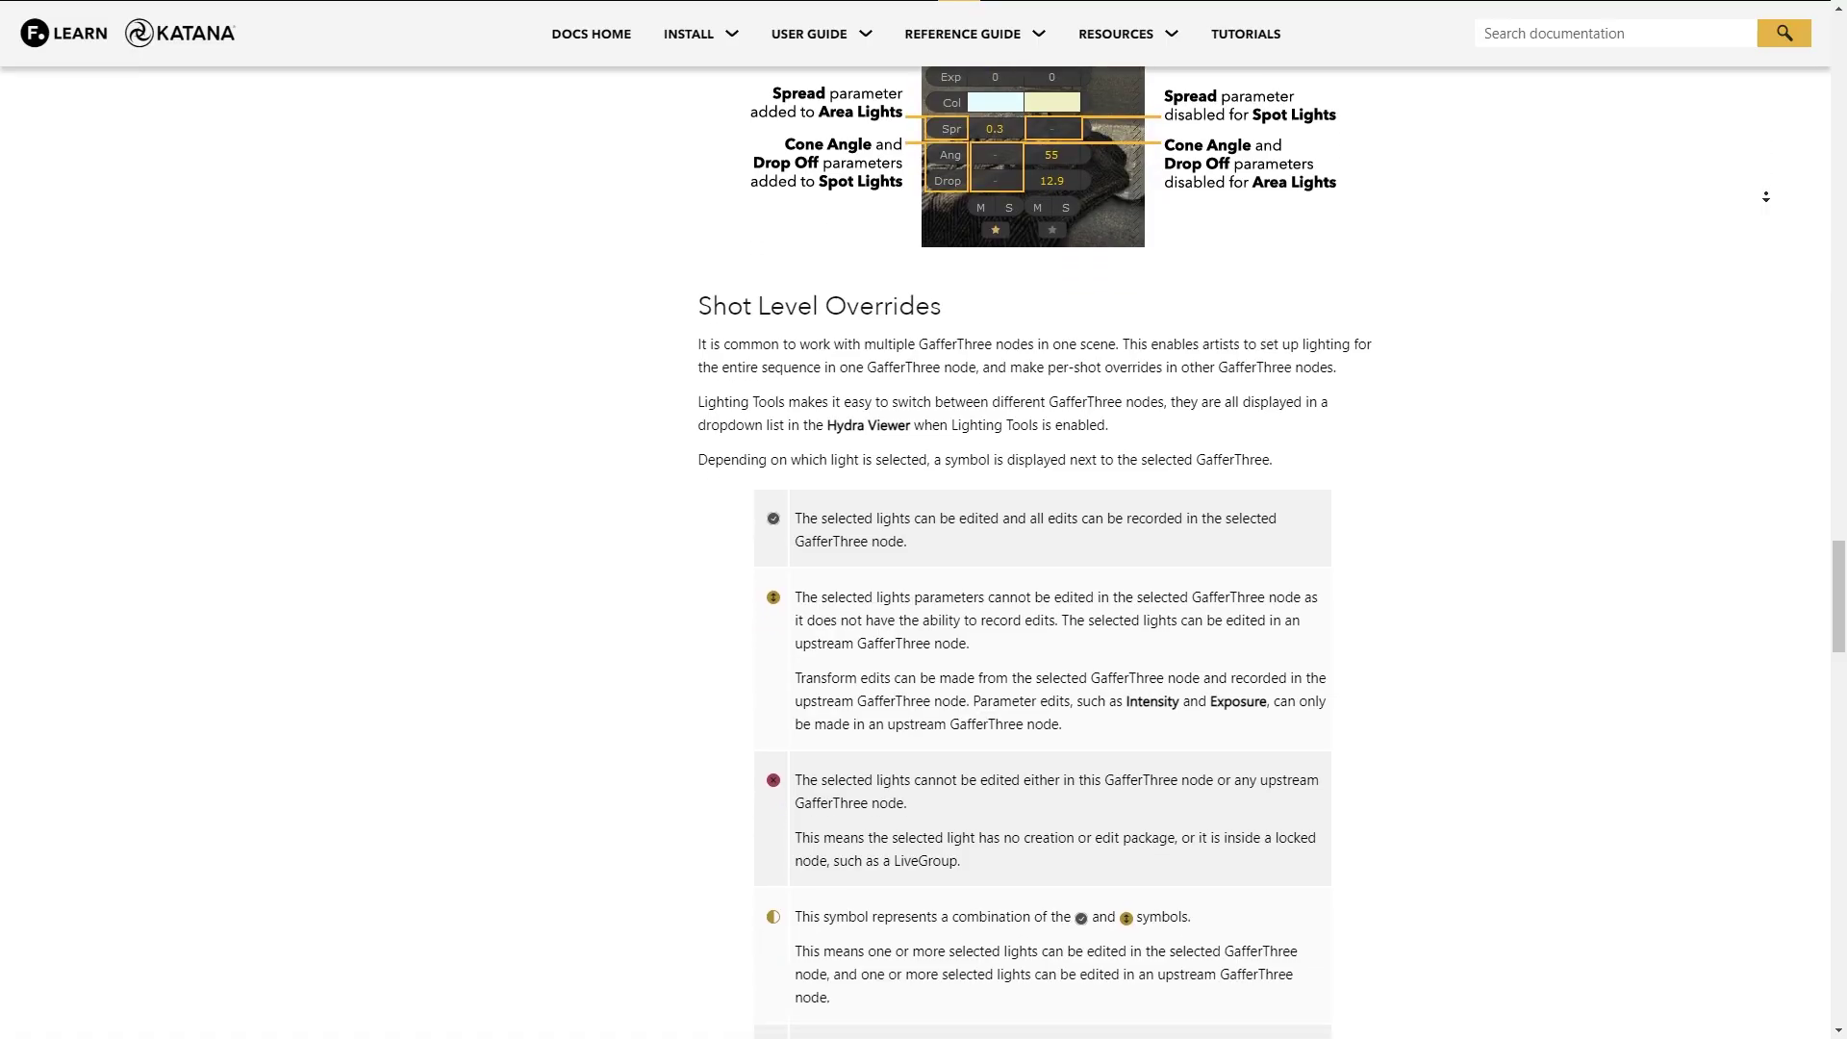
# Step: Scroll the documentation down to the Shot Level Overrides section
pyautogui.scroll(-6, 1765, 196)
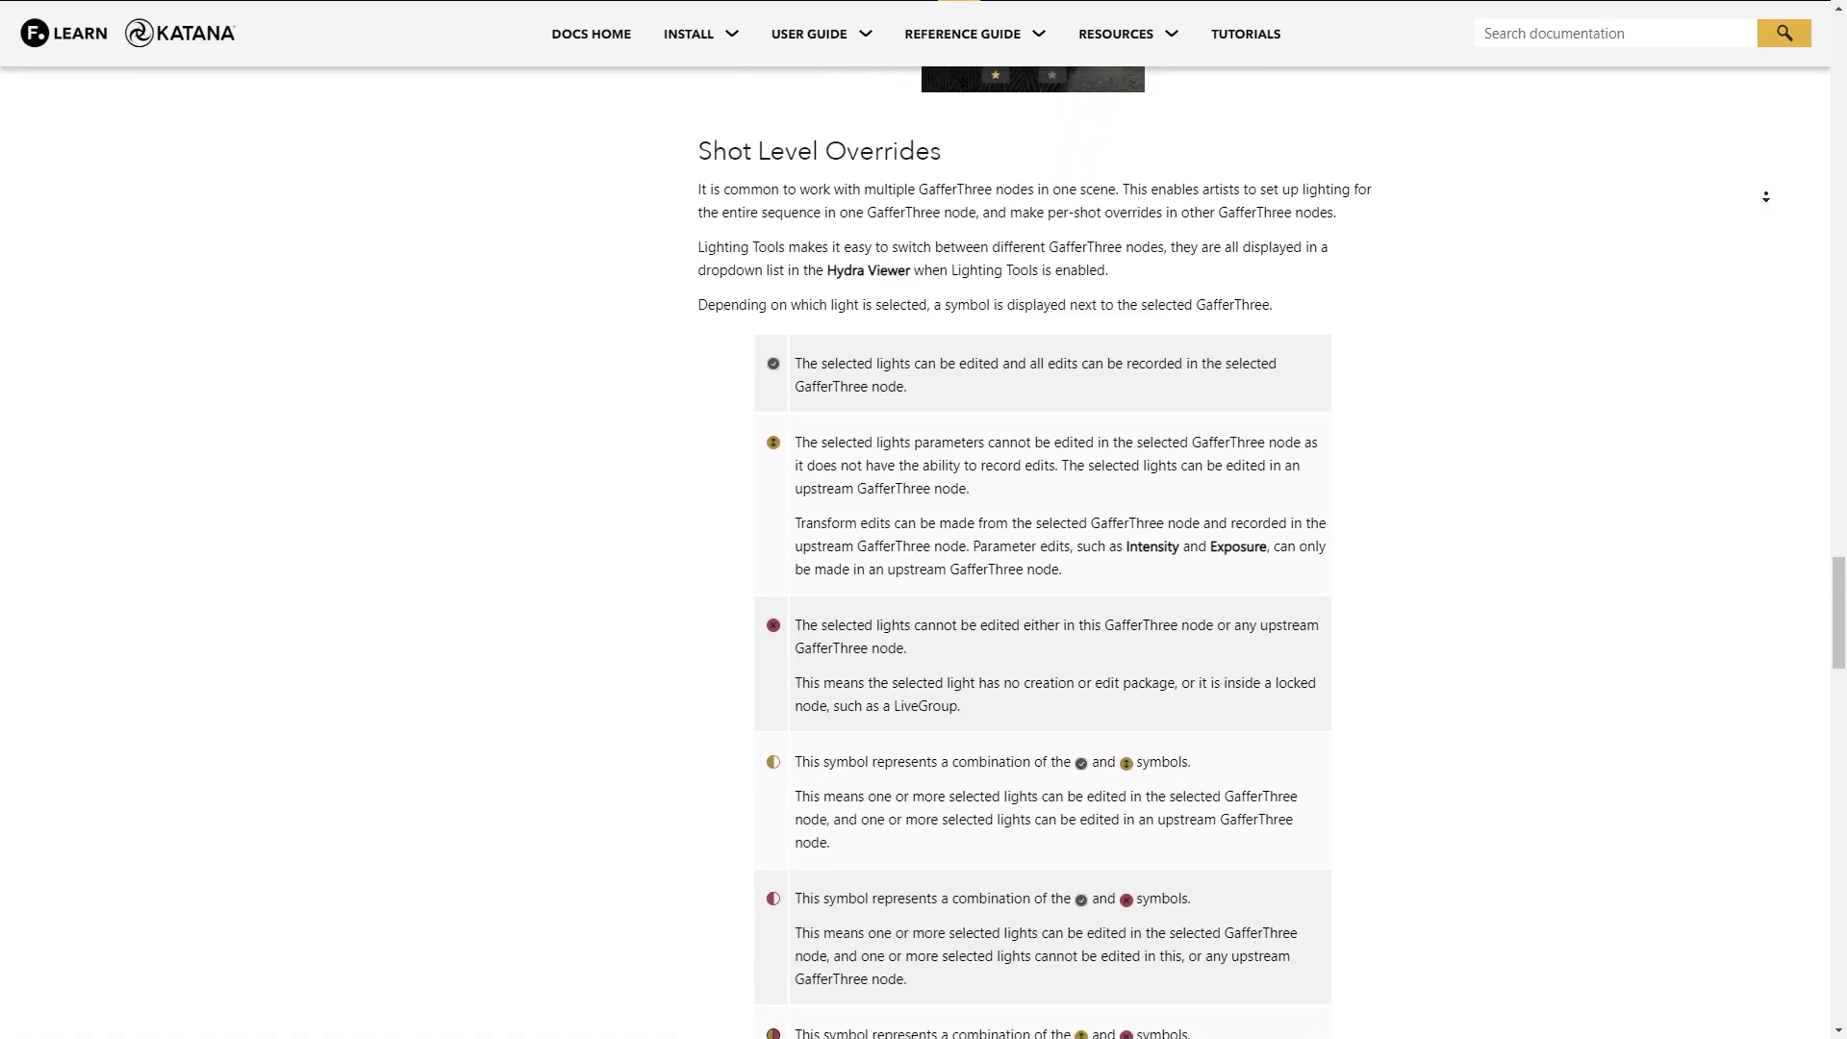
pyautogui.scroll(-6, 1766, 197)
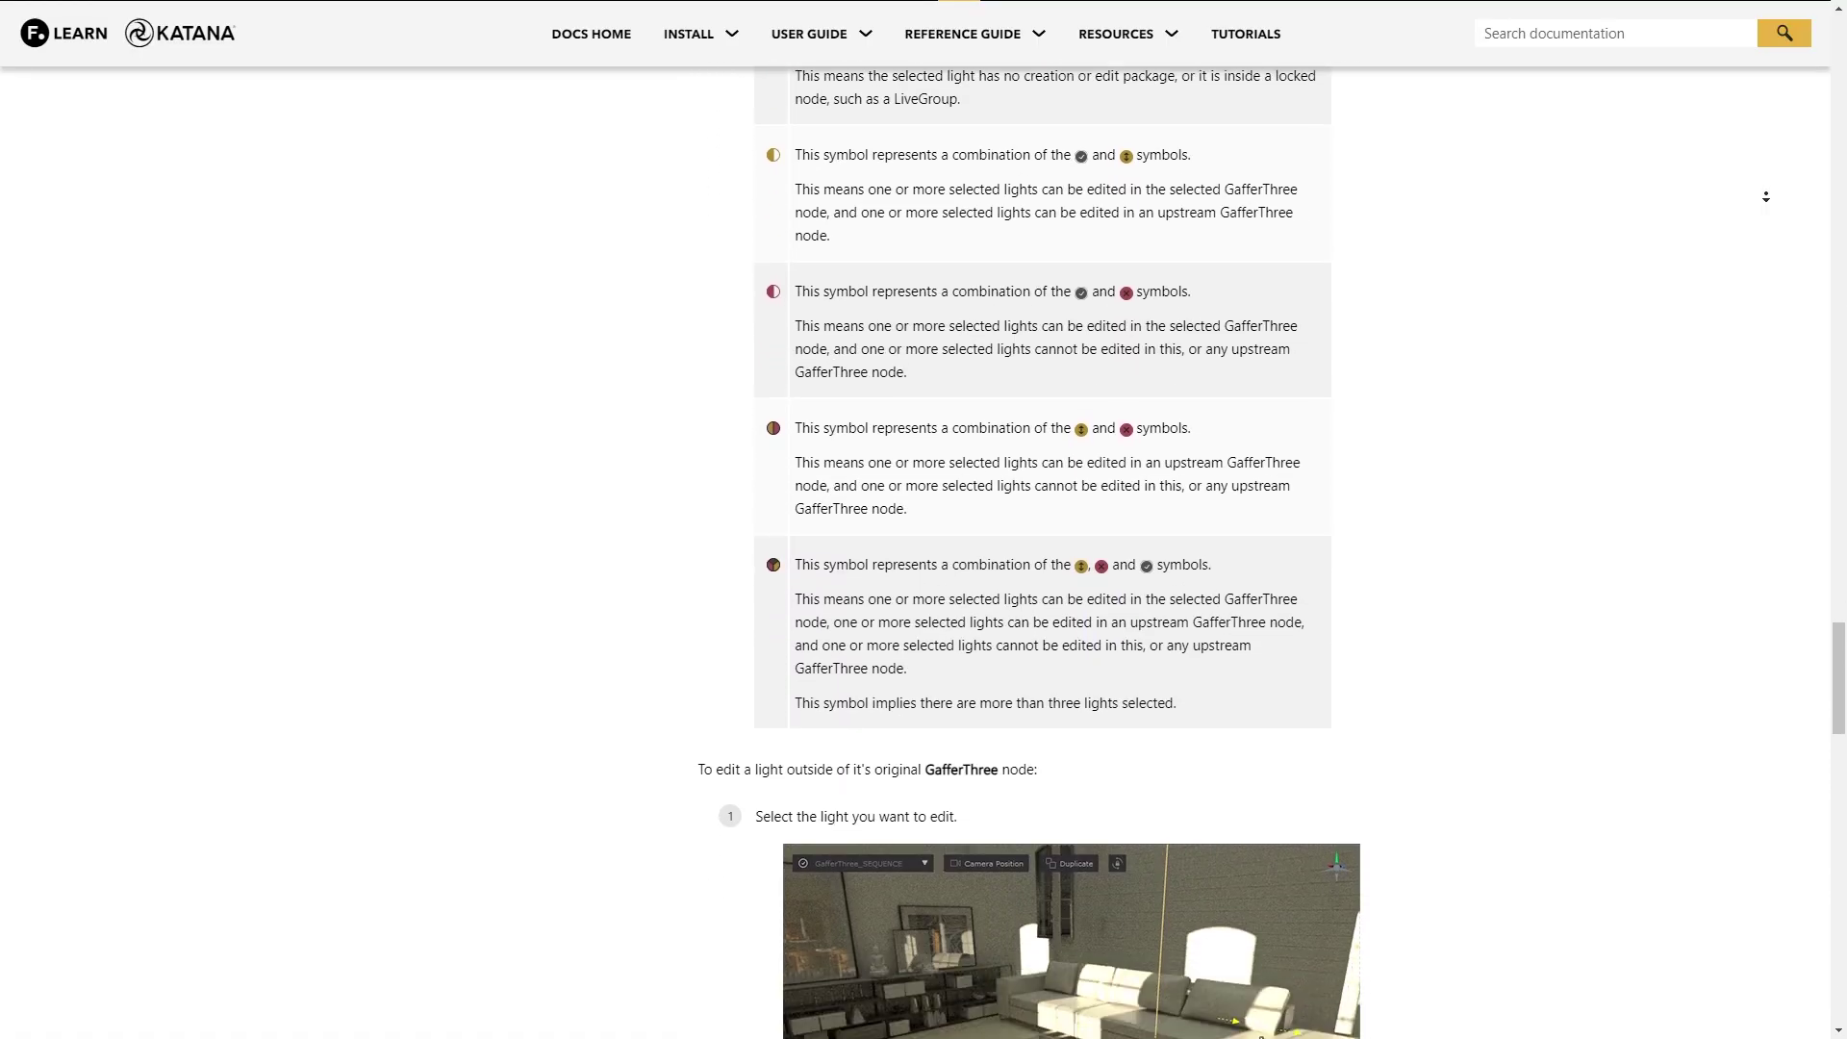
pyautogui.scroll(-6, 1766, 196)
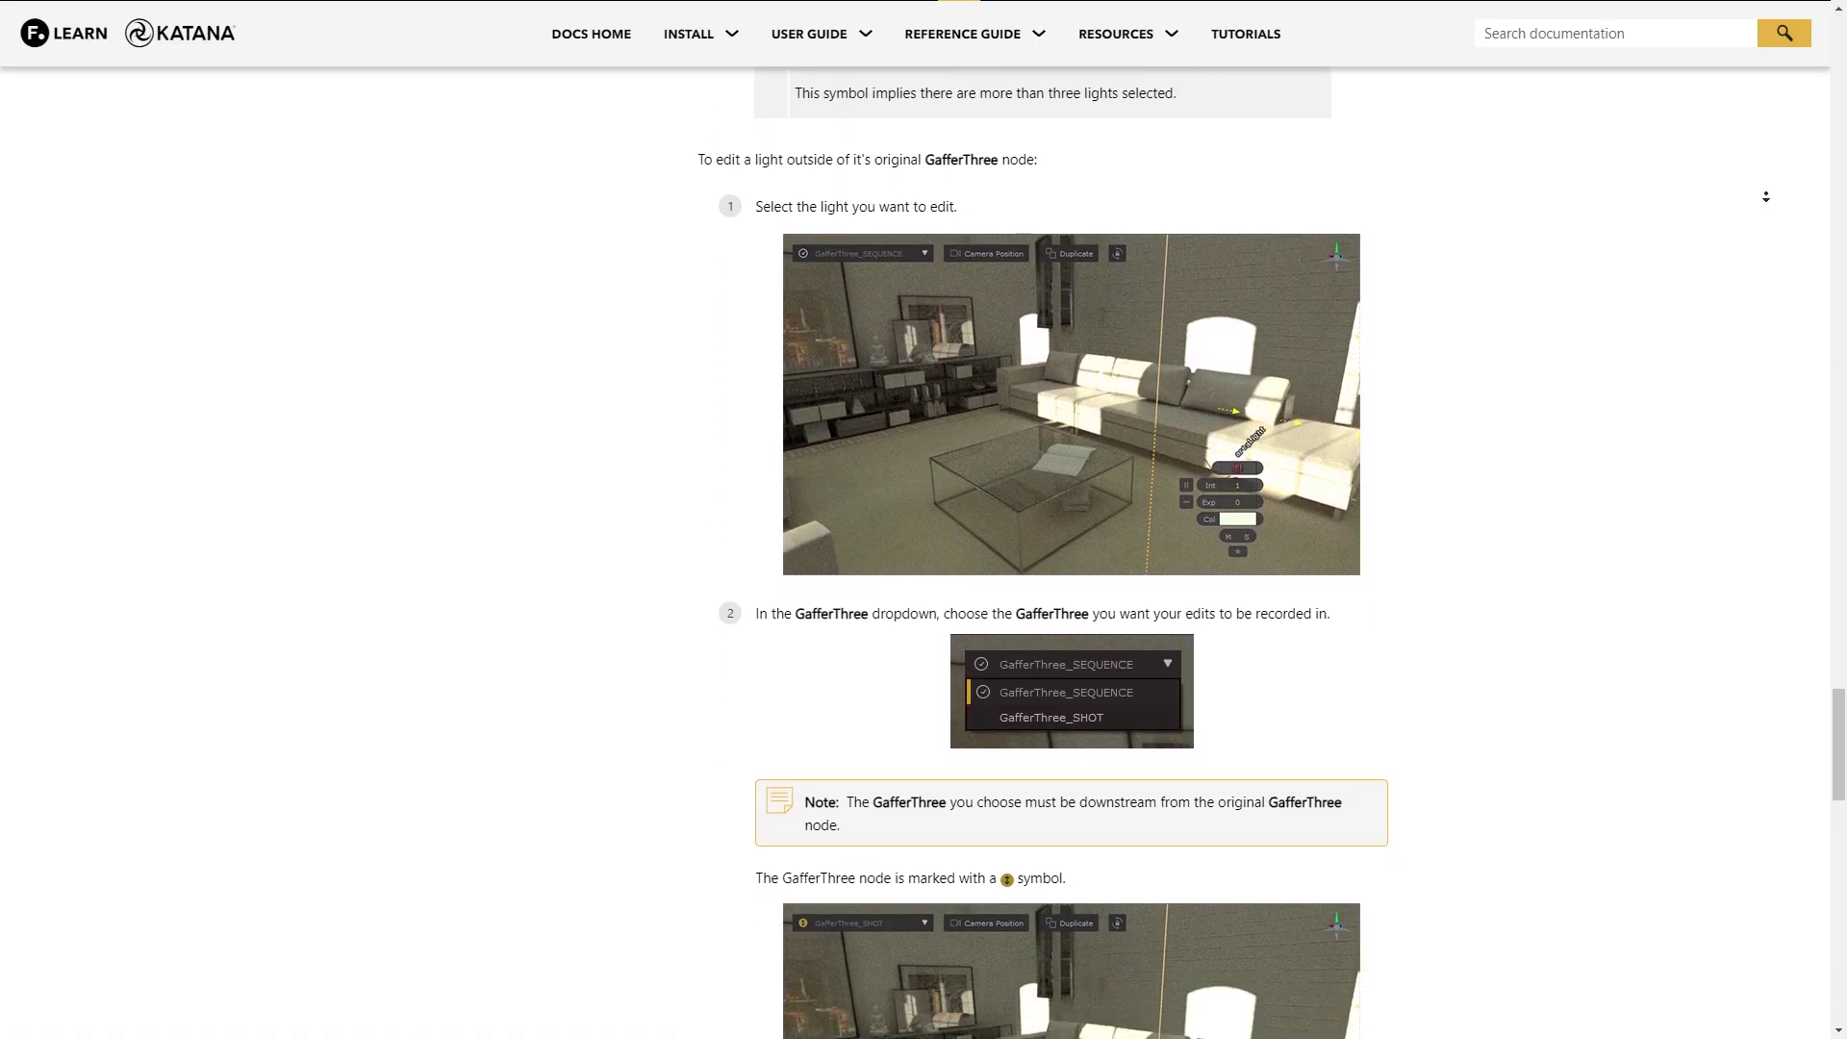
pyautogui.scroll(-3, 1765, 196)
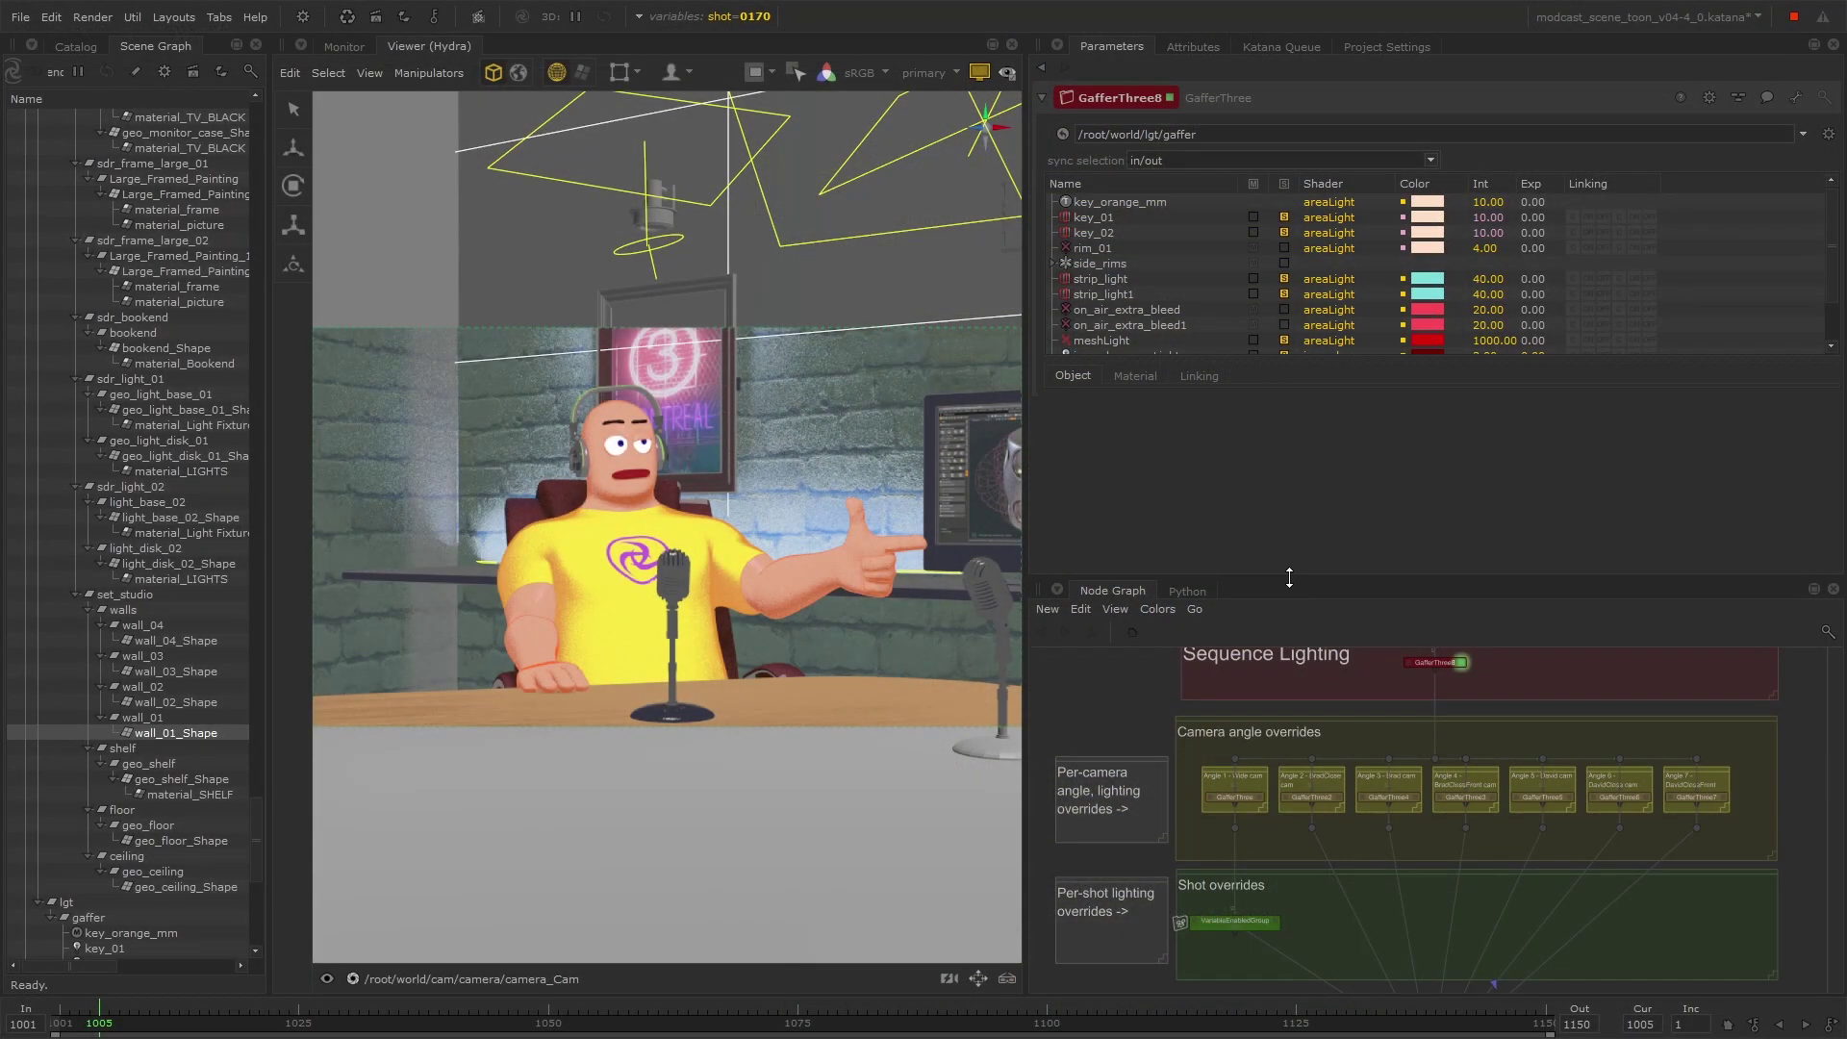
# Step: Enlarge the Node Graph and show VariableSwitch7's per-shot patterns in Parameters
pyautogui.moveTo(1289, 577); pyautogui.dragTo(1311, 383)
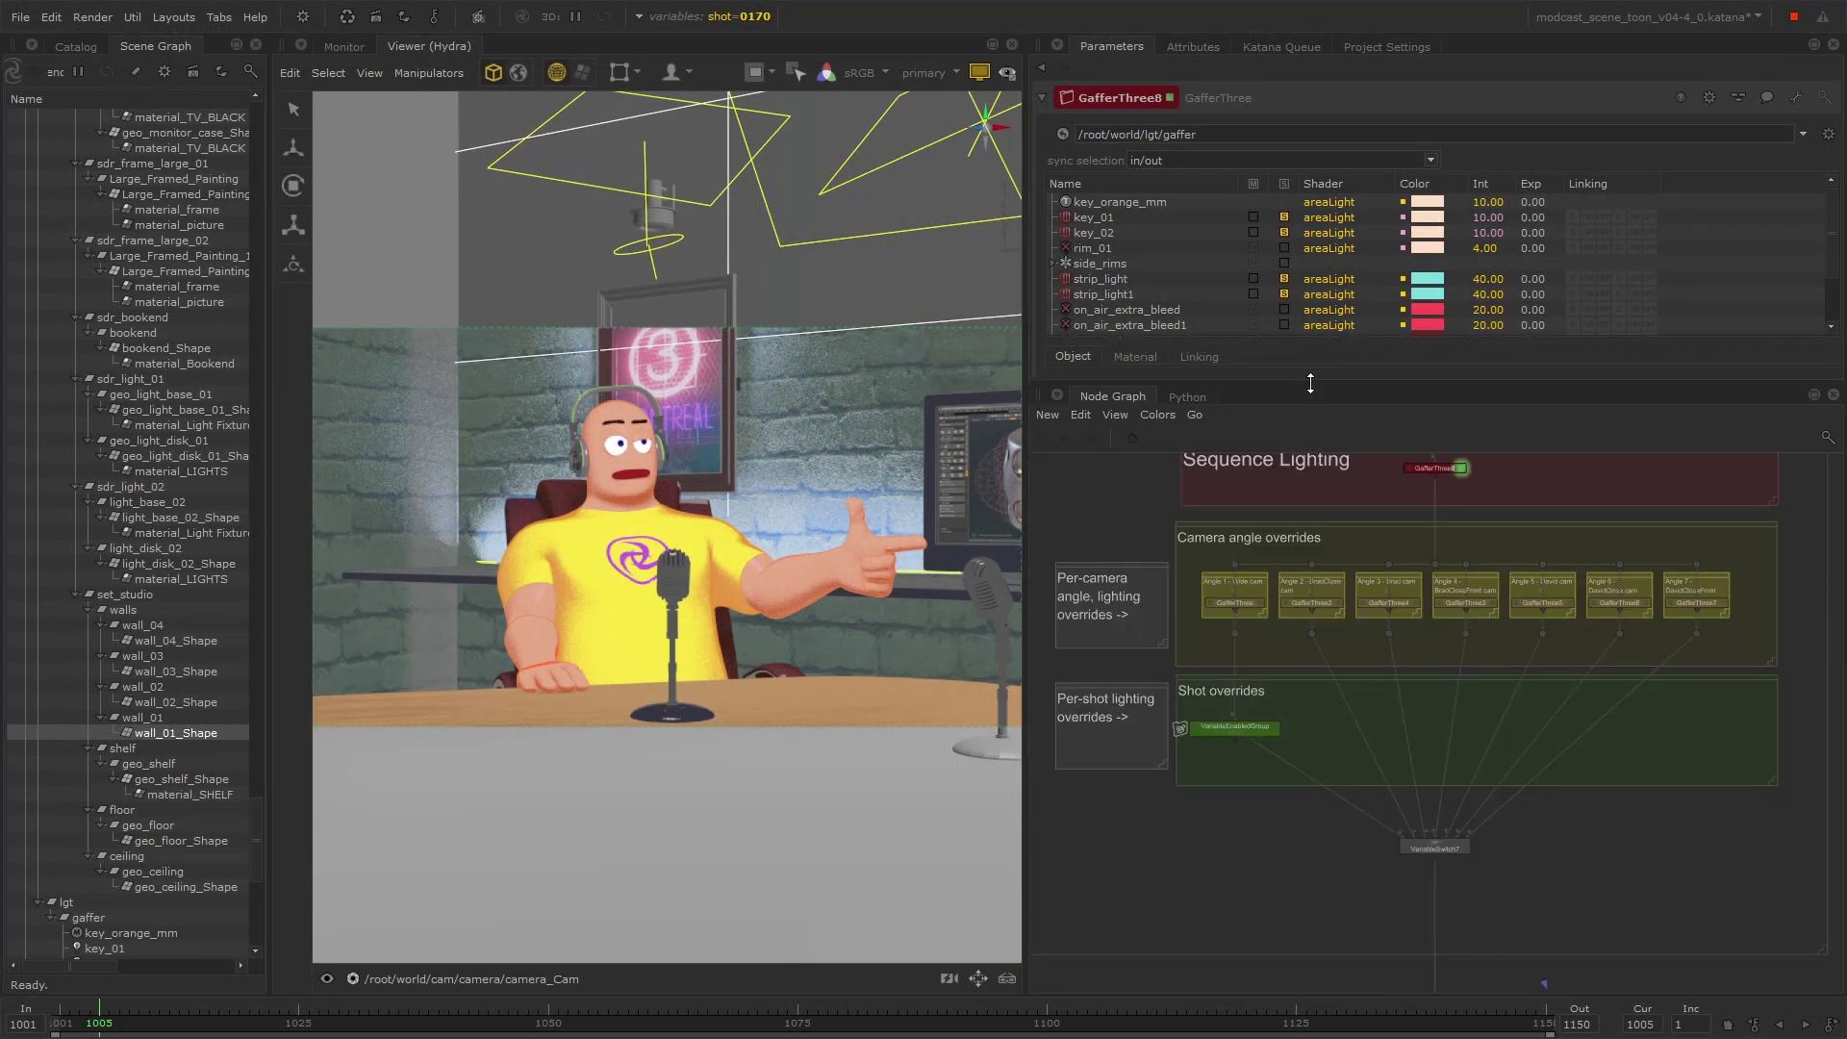
pyautogui.scroll(3, 1381, 576)
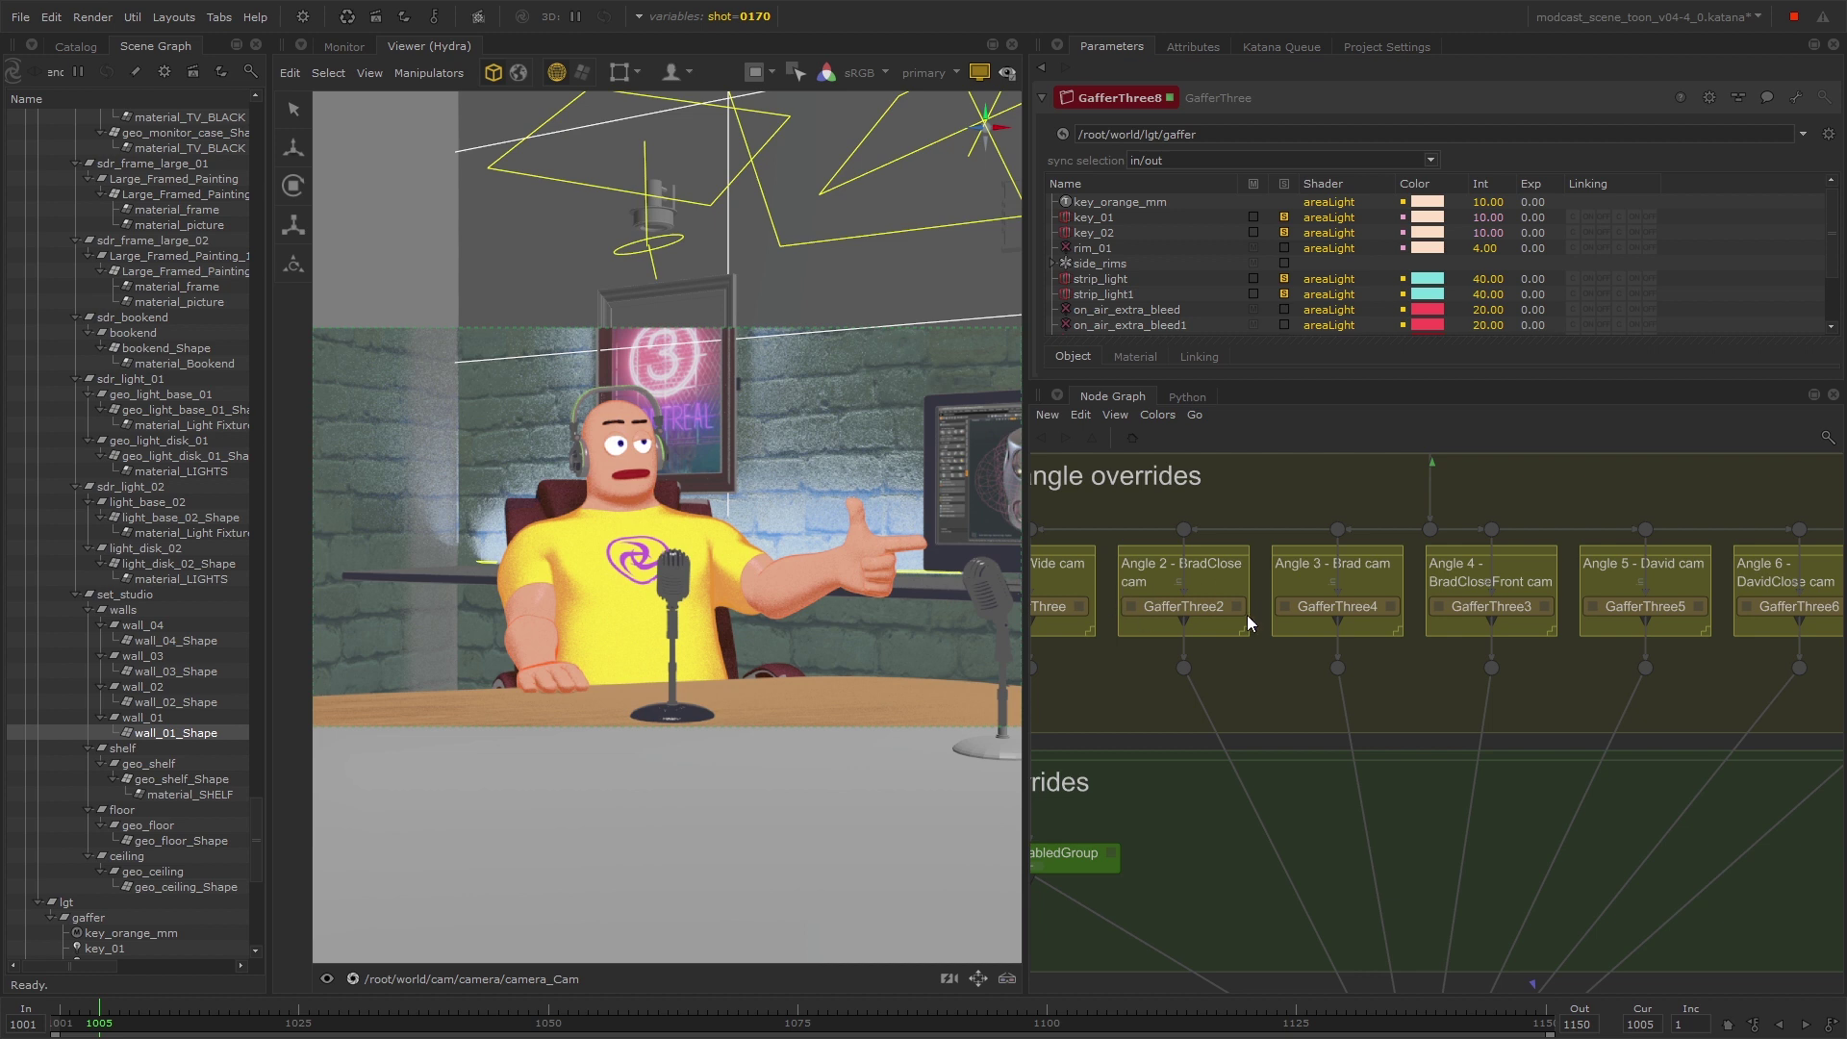
pyautogui.moveTo(1509, 830); pyautogui.dragTo(1446, 570, button='middle')
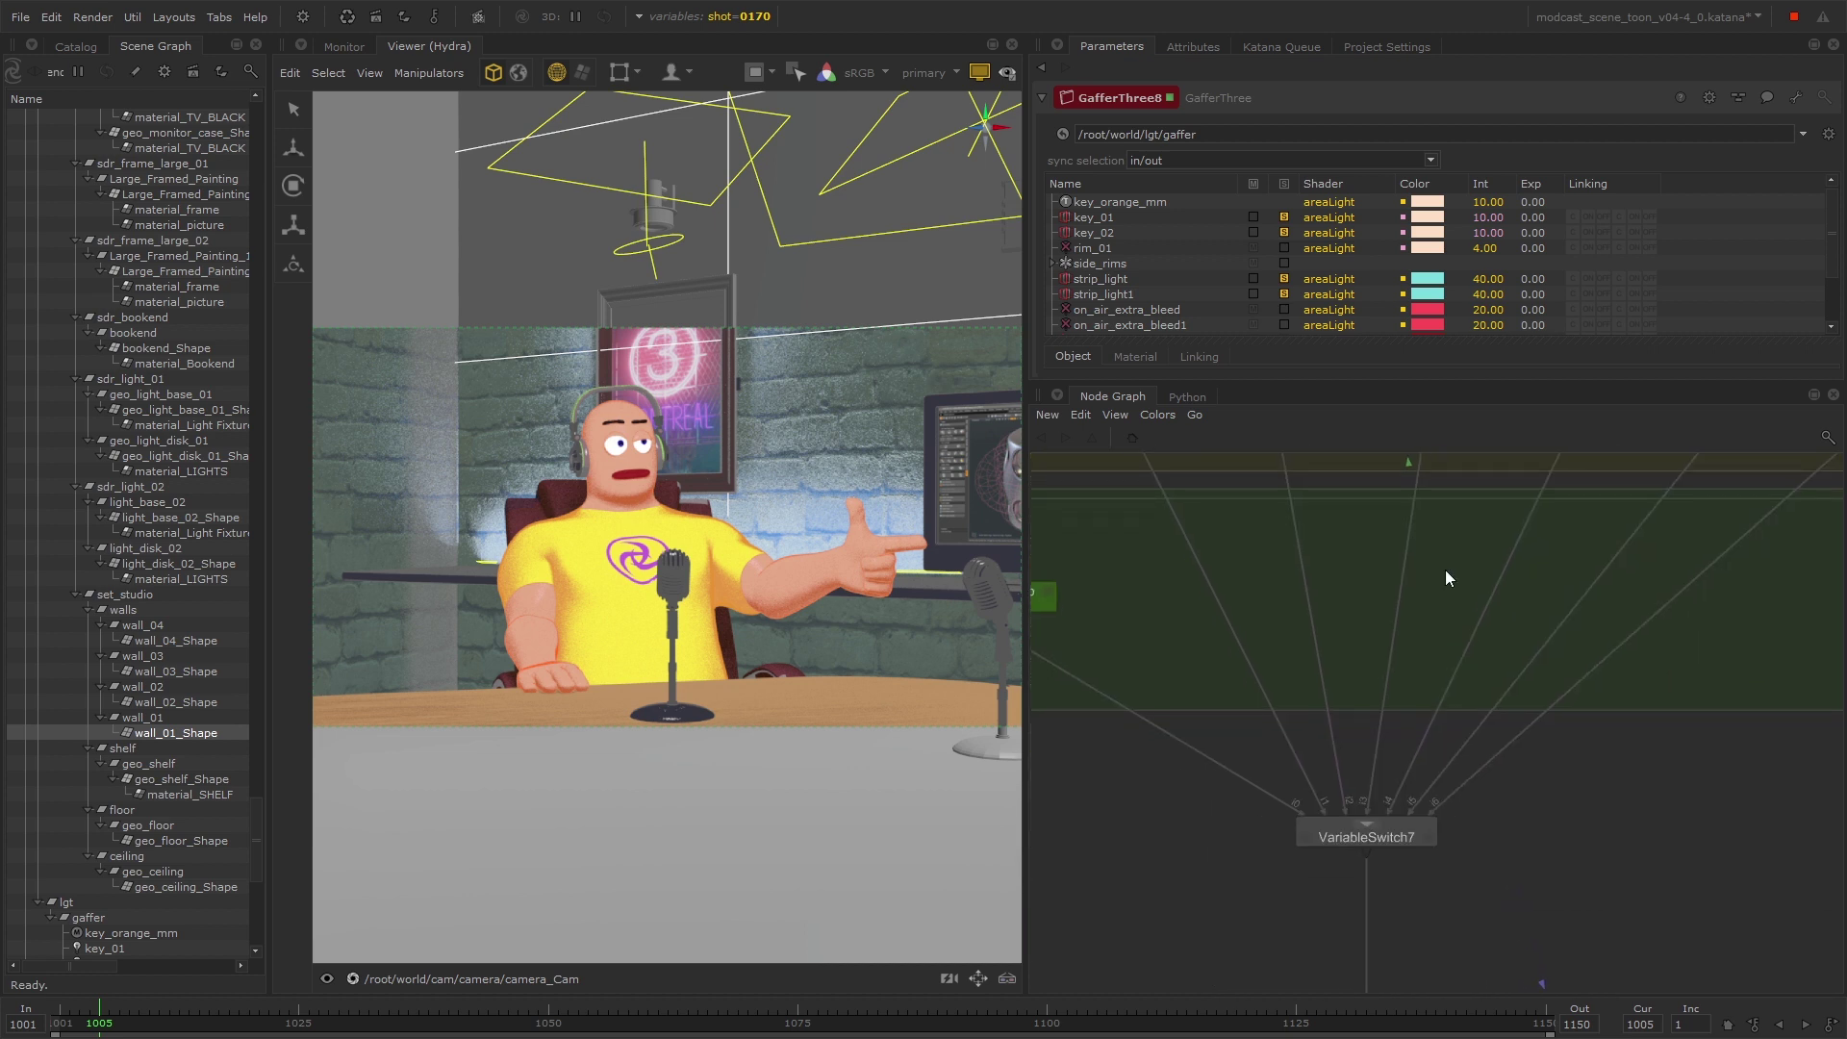
pyautogui.click(1427, 837)
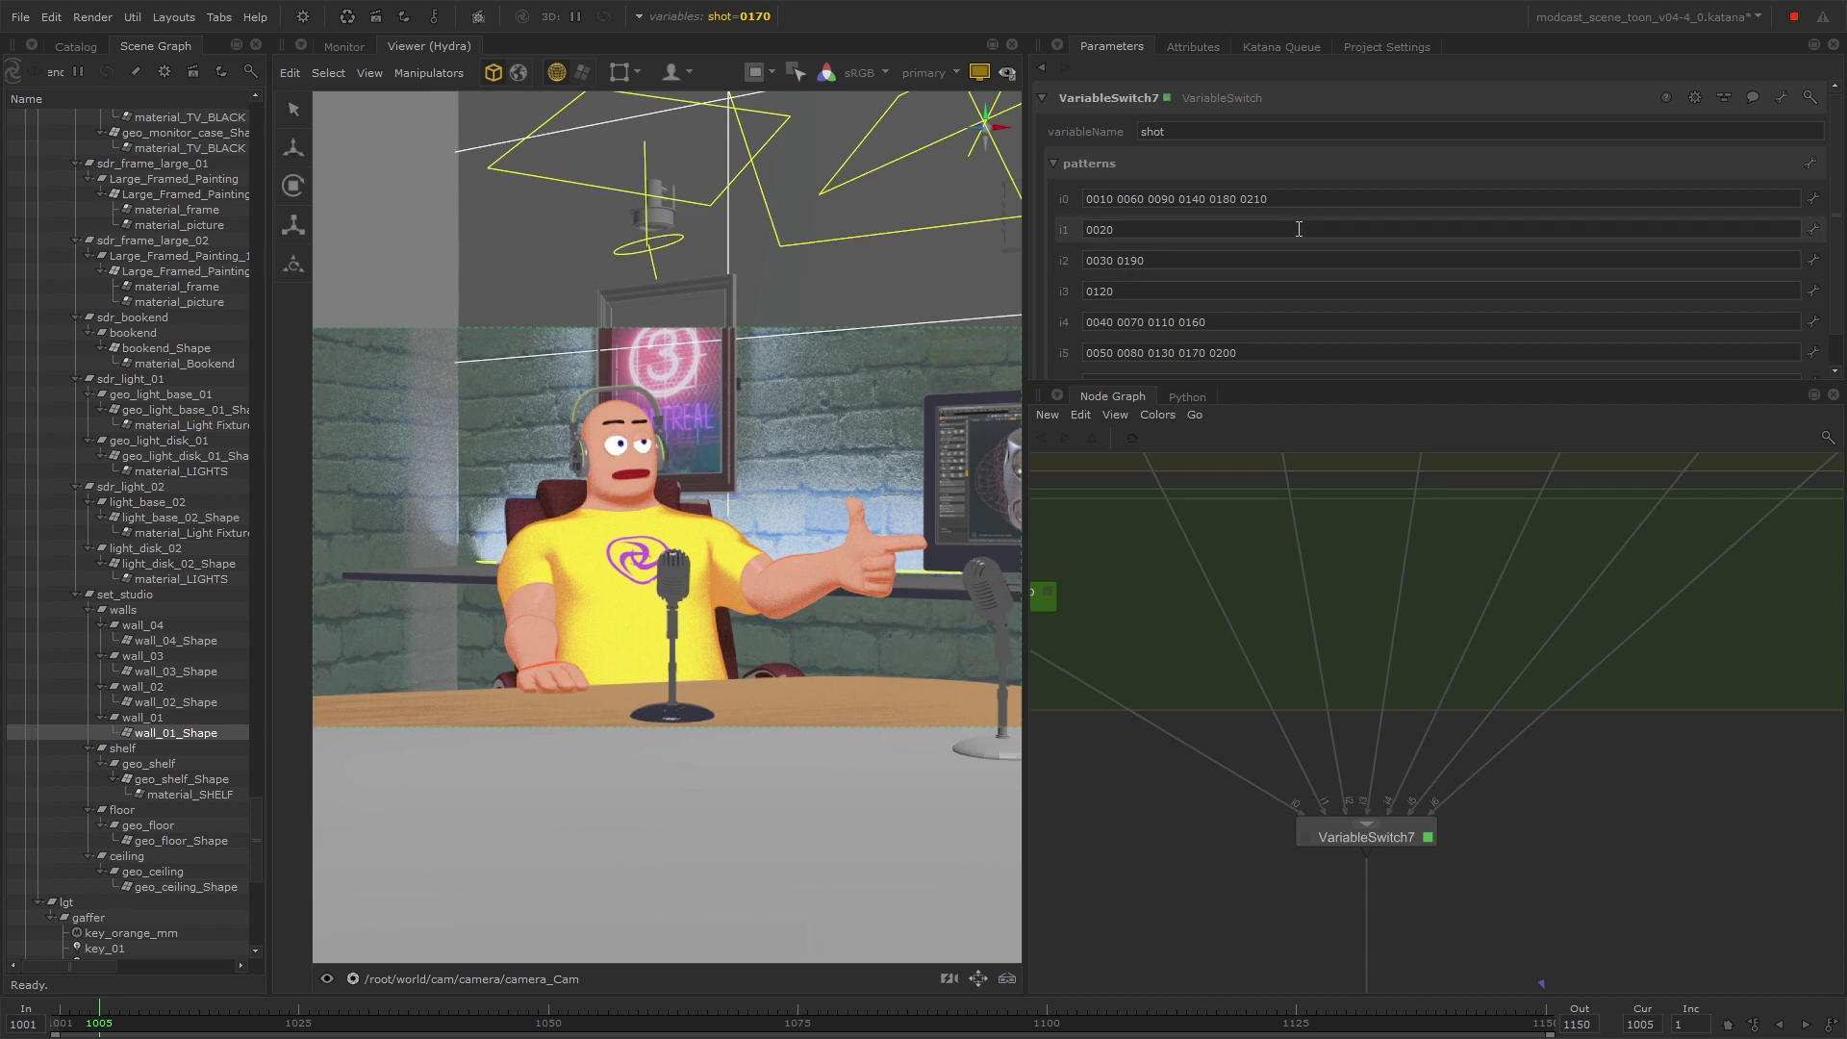
# Step: Show GafferThree8's sequence lights, then bring the Shot overrides group into view
pyautogui.scroll(3, 1518, 552)
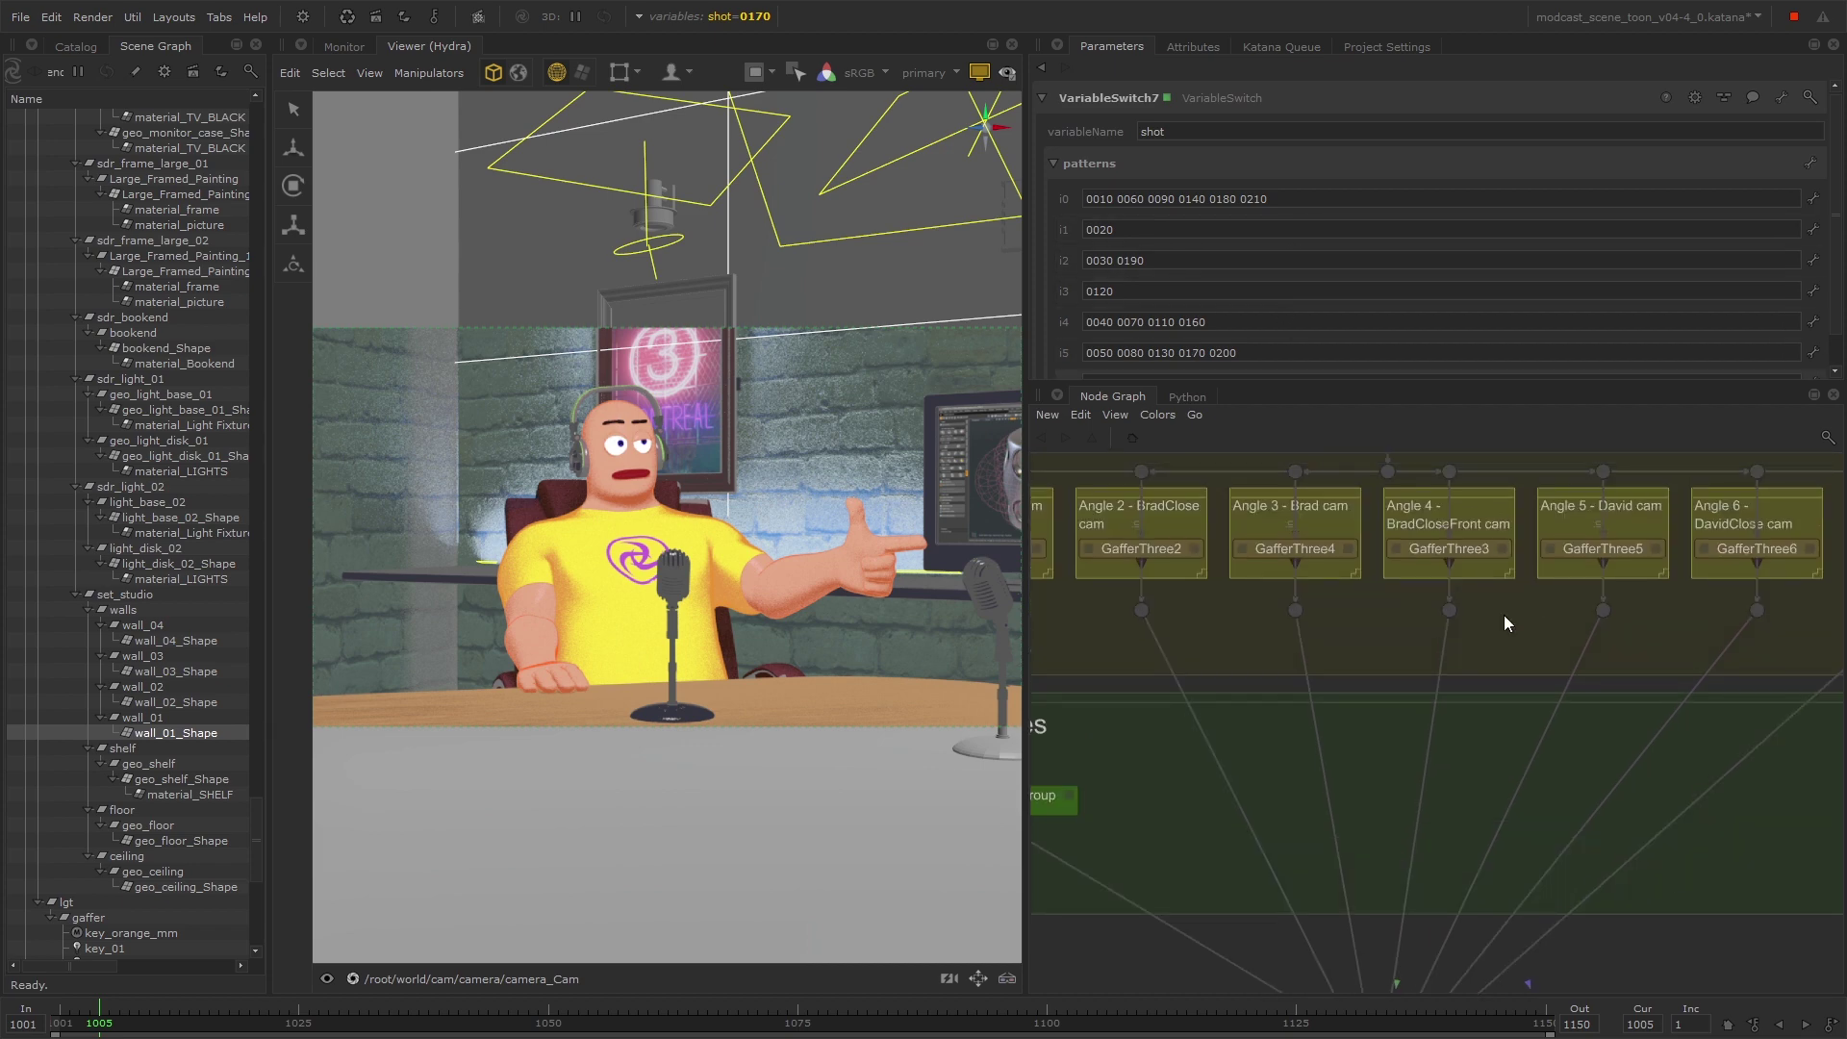
pyautogui.scroll(4, 1472, 577)
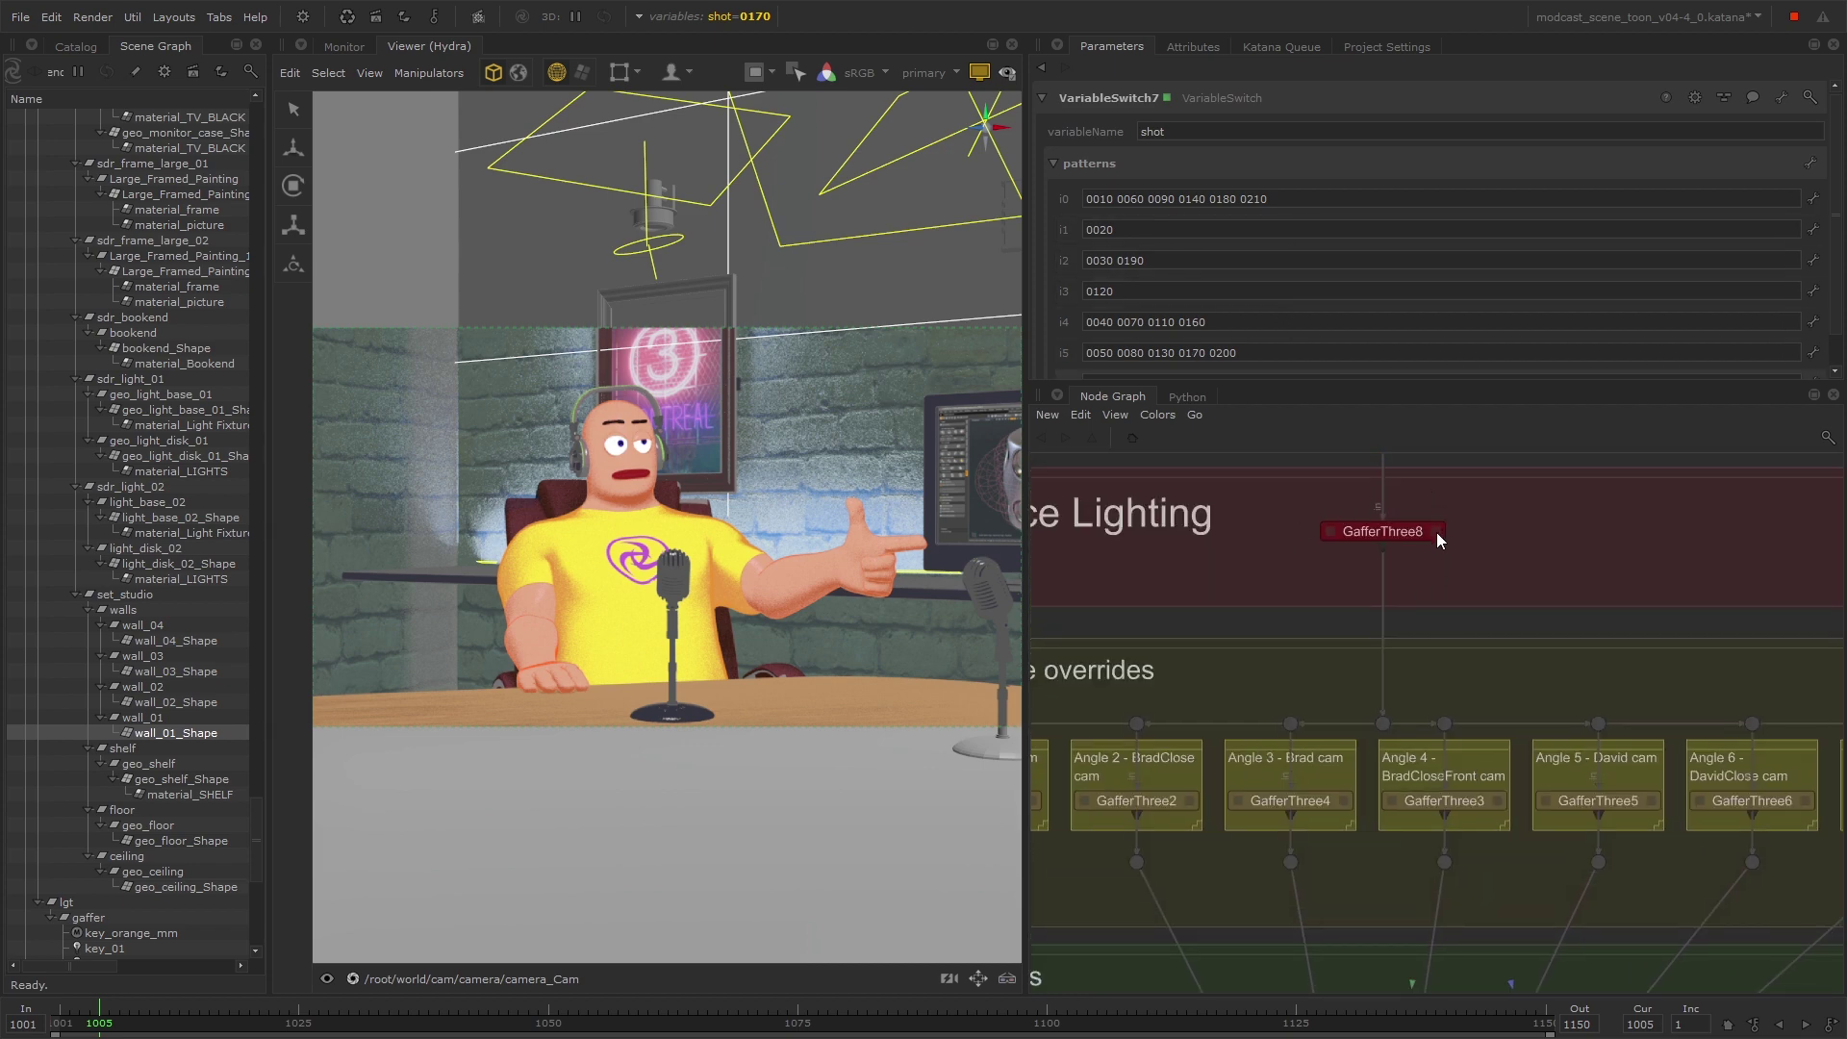
pyautogui.click(1437, 533)
pyautogui.scroll(-3, 1486, 687)
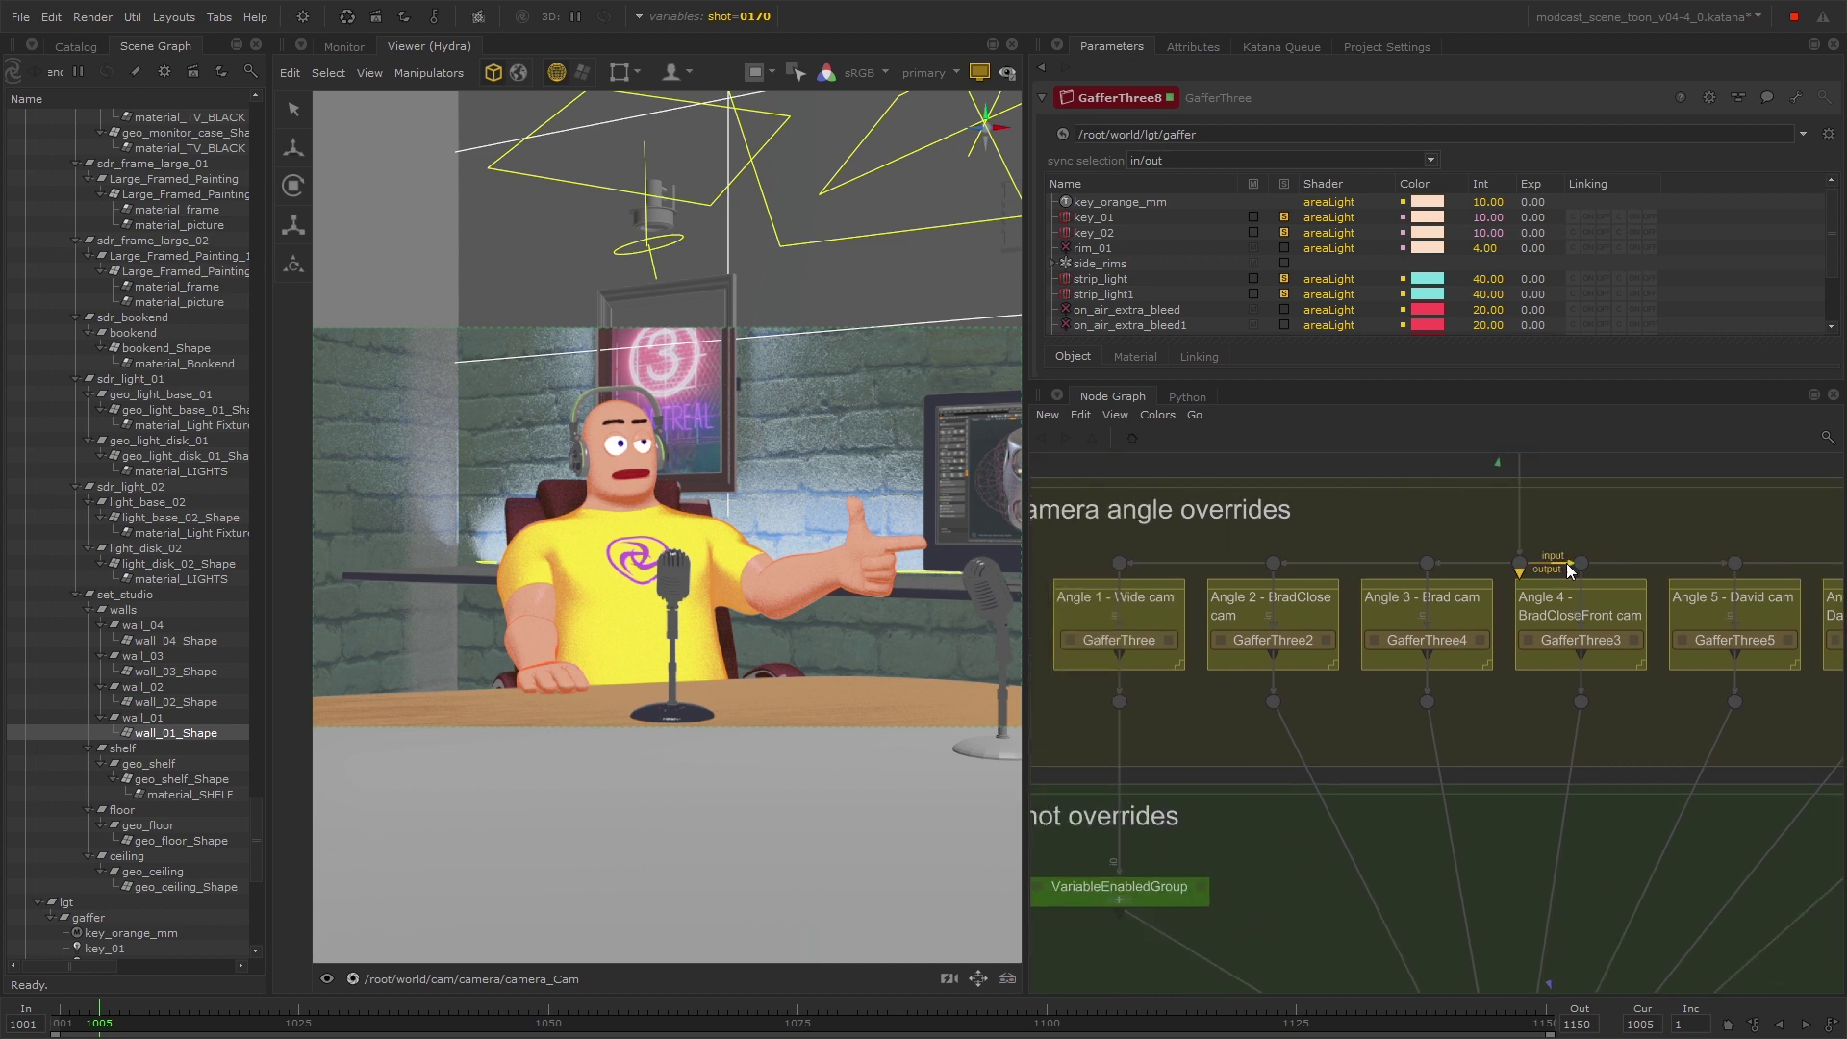
pyautogui.moveTo(1273, 763); pyautogui.dragTo(1319, 639, button='middle')
pyautogui.scroll(2, 1320, 639)
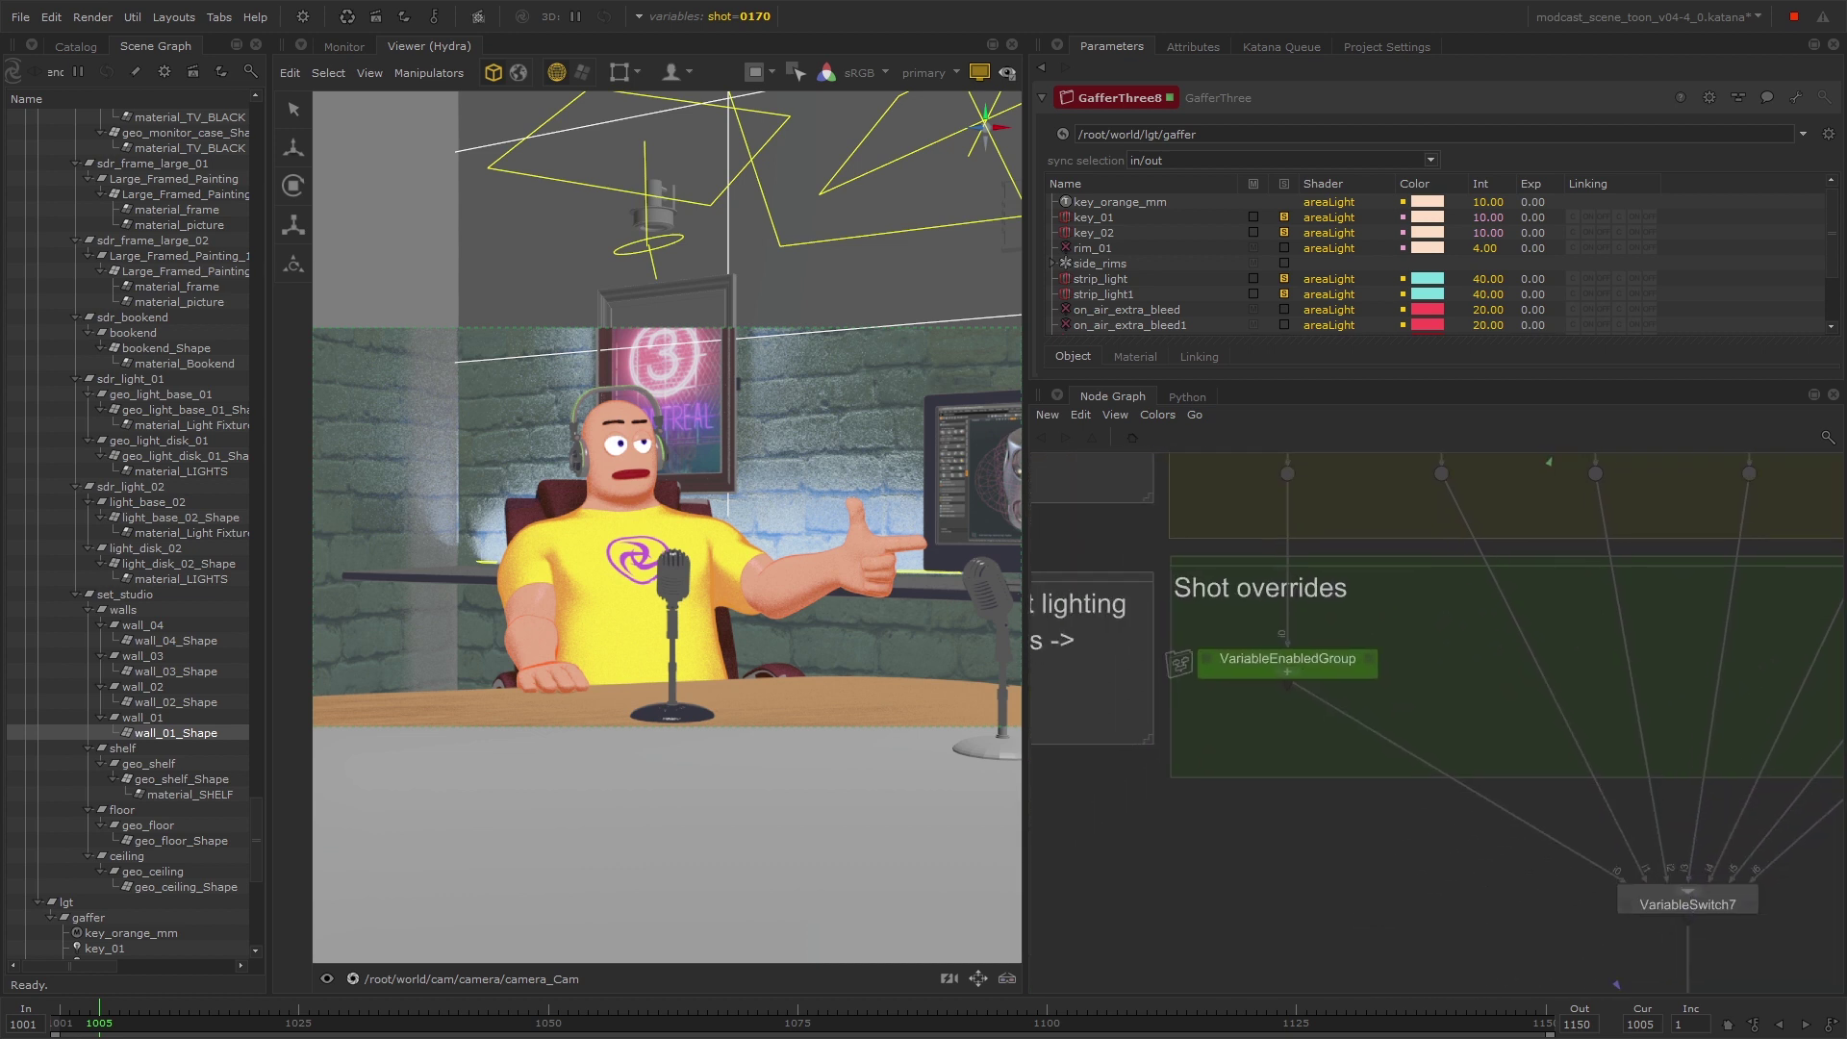
pyautogui.scroll(2, 1282, 682)
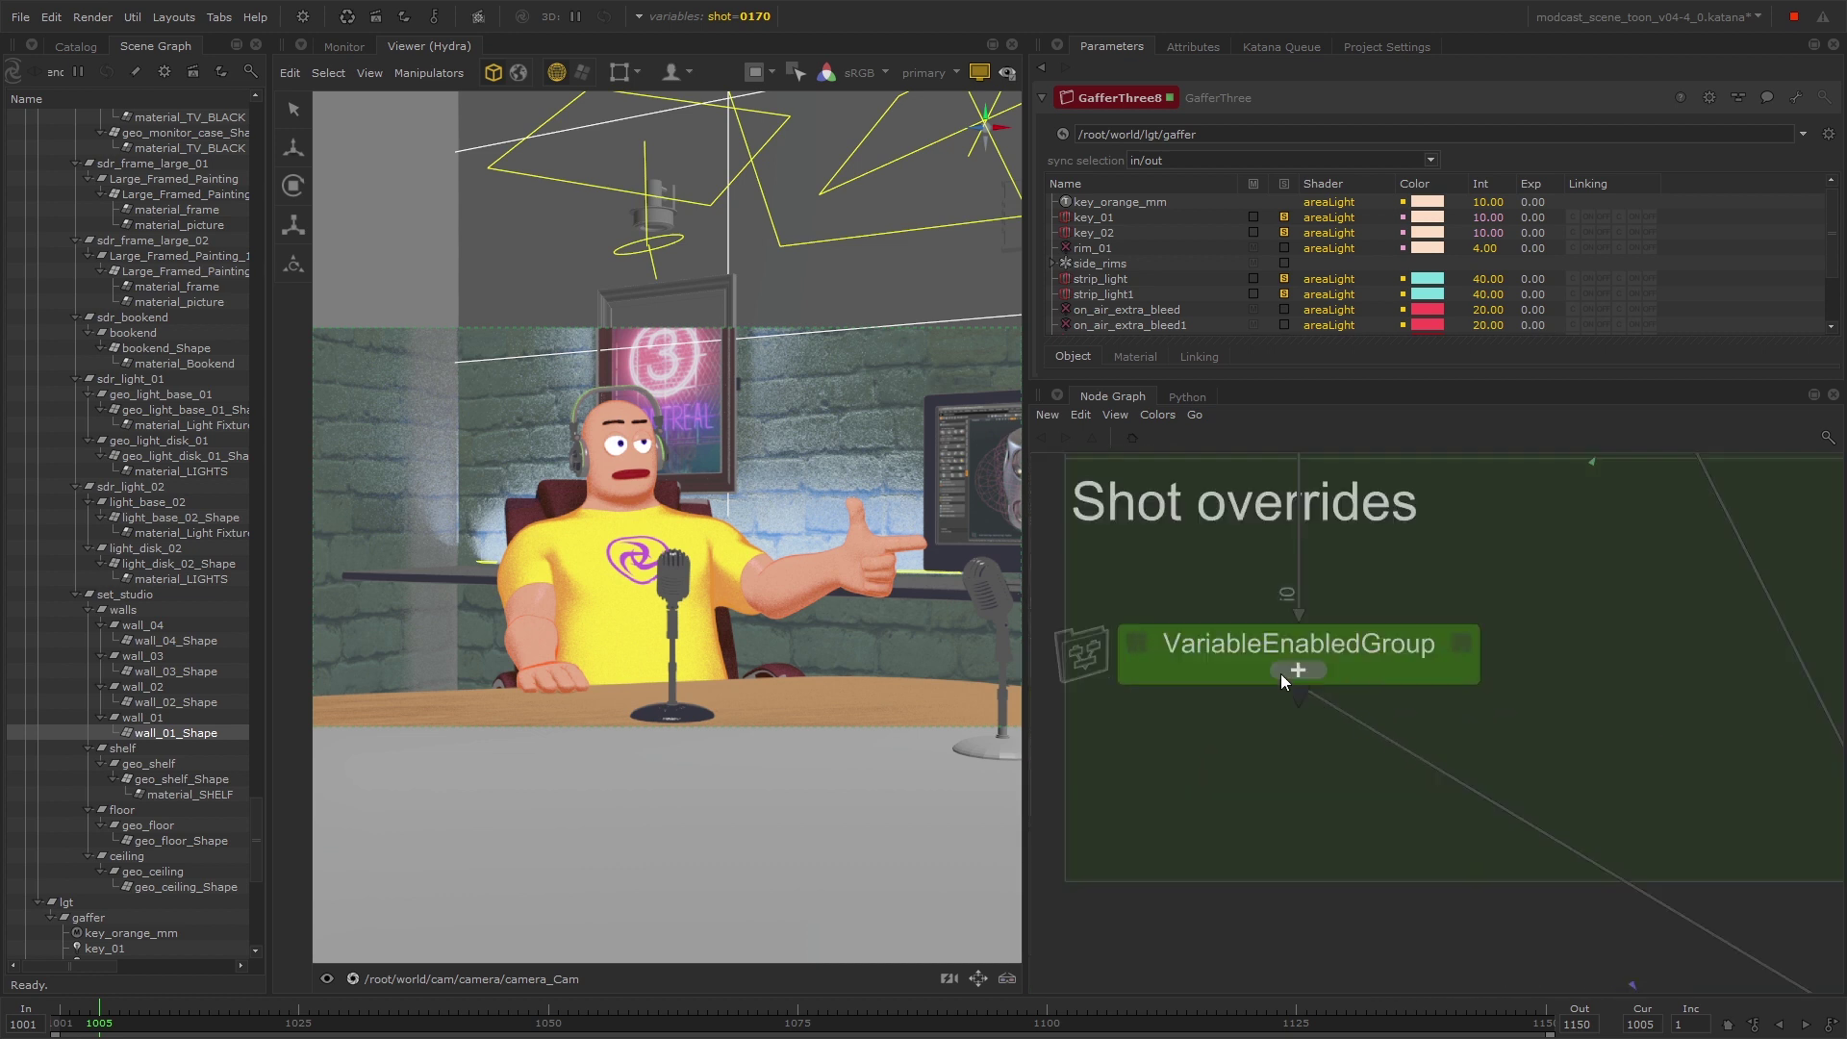
# Step: Show the VariableEnabledGroup's shot pattern 0010 and expand it to reveal GafferThree1
pyautogui.click(1371, 662)
pyautogui.click(1462, 643)
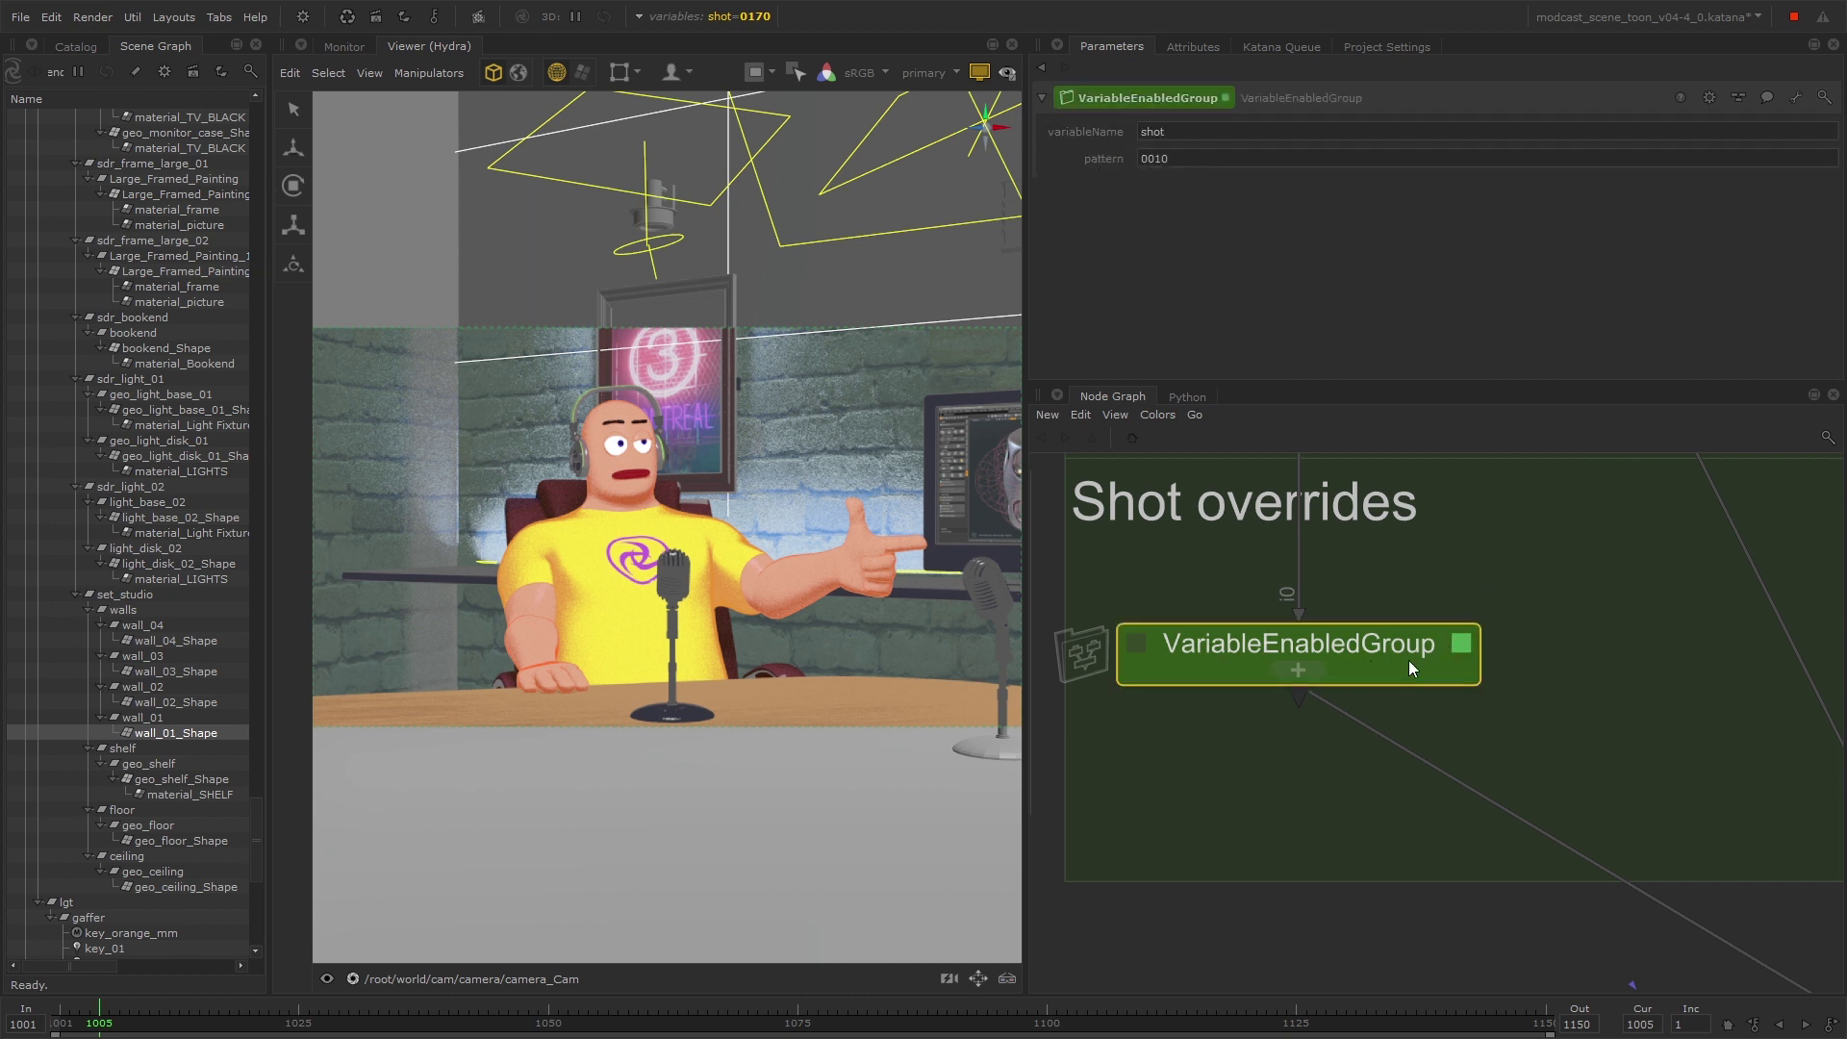
pyautogui.click(1317, 670)
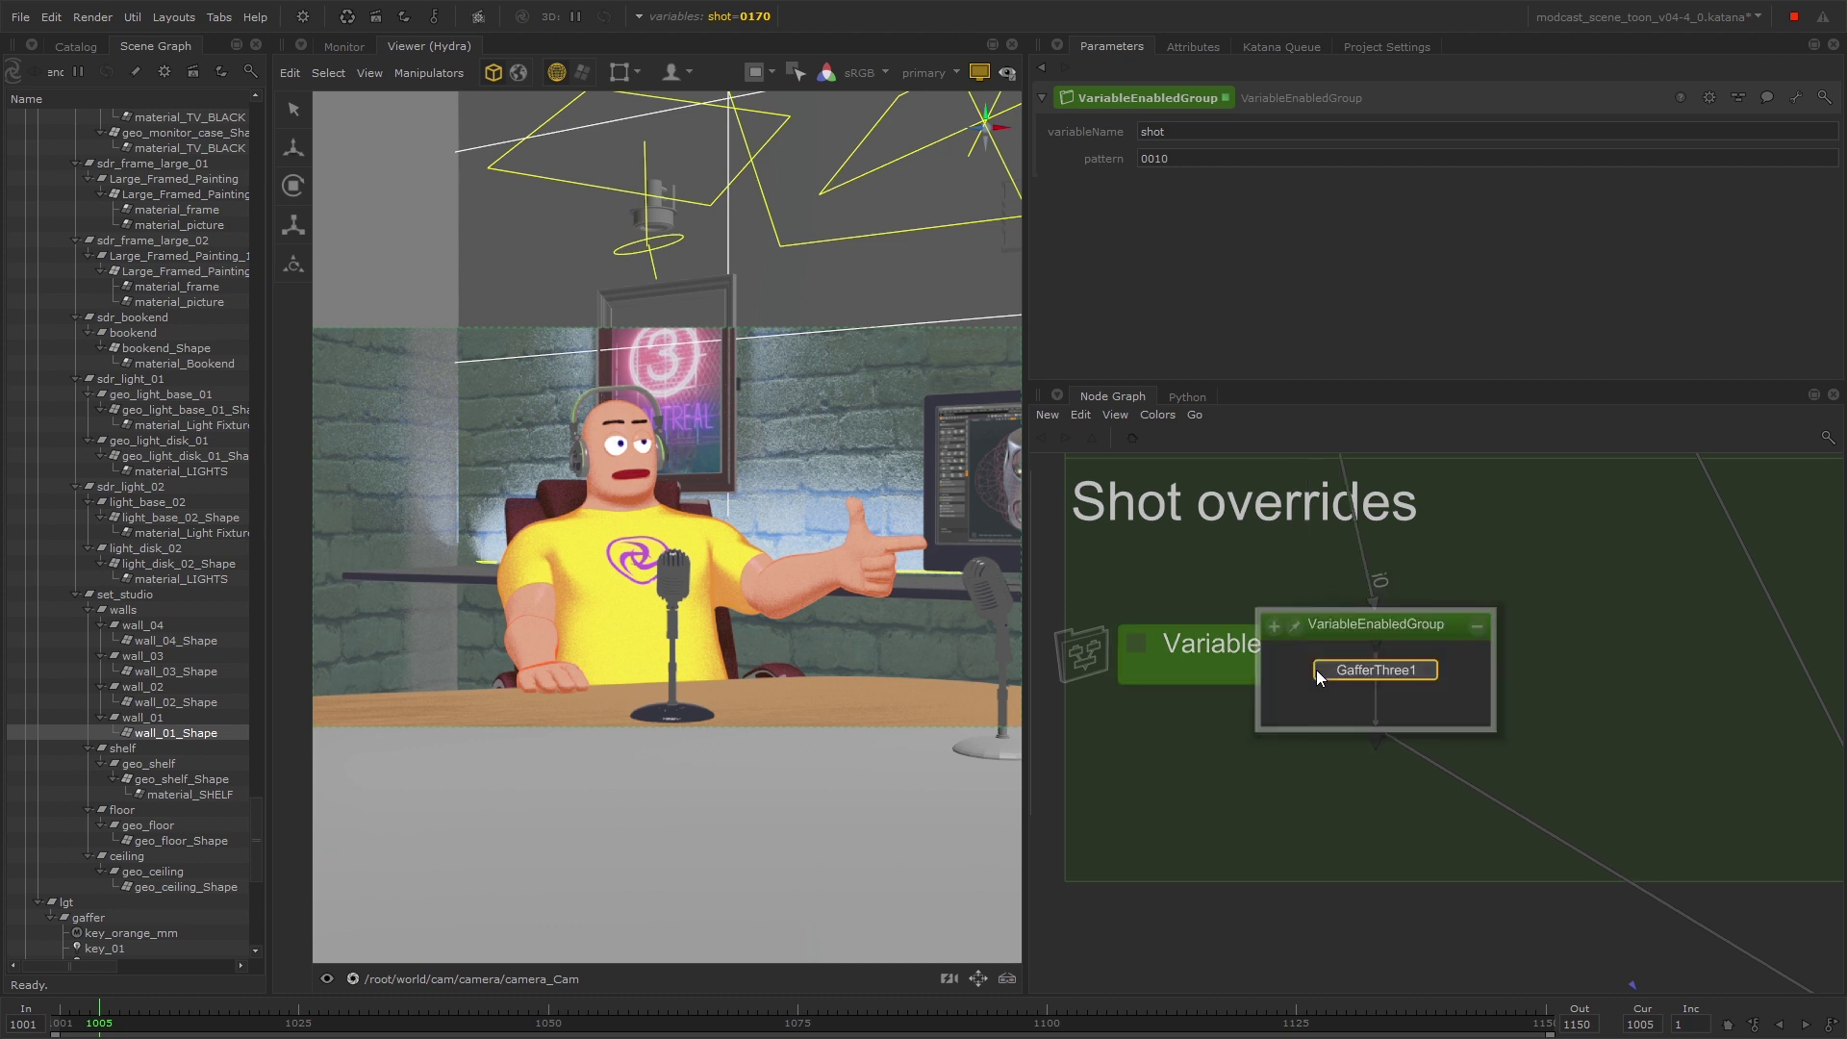
pyautogui.click(1452, 695)
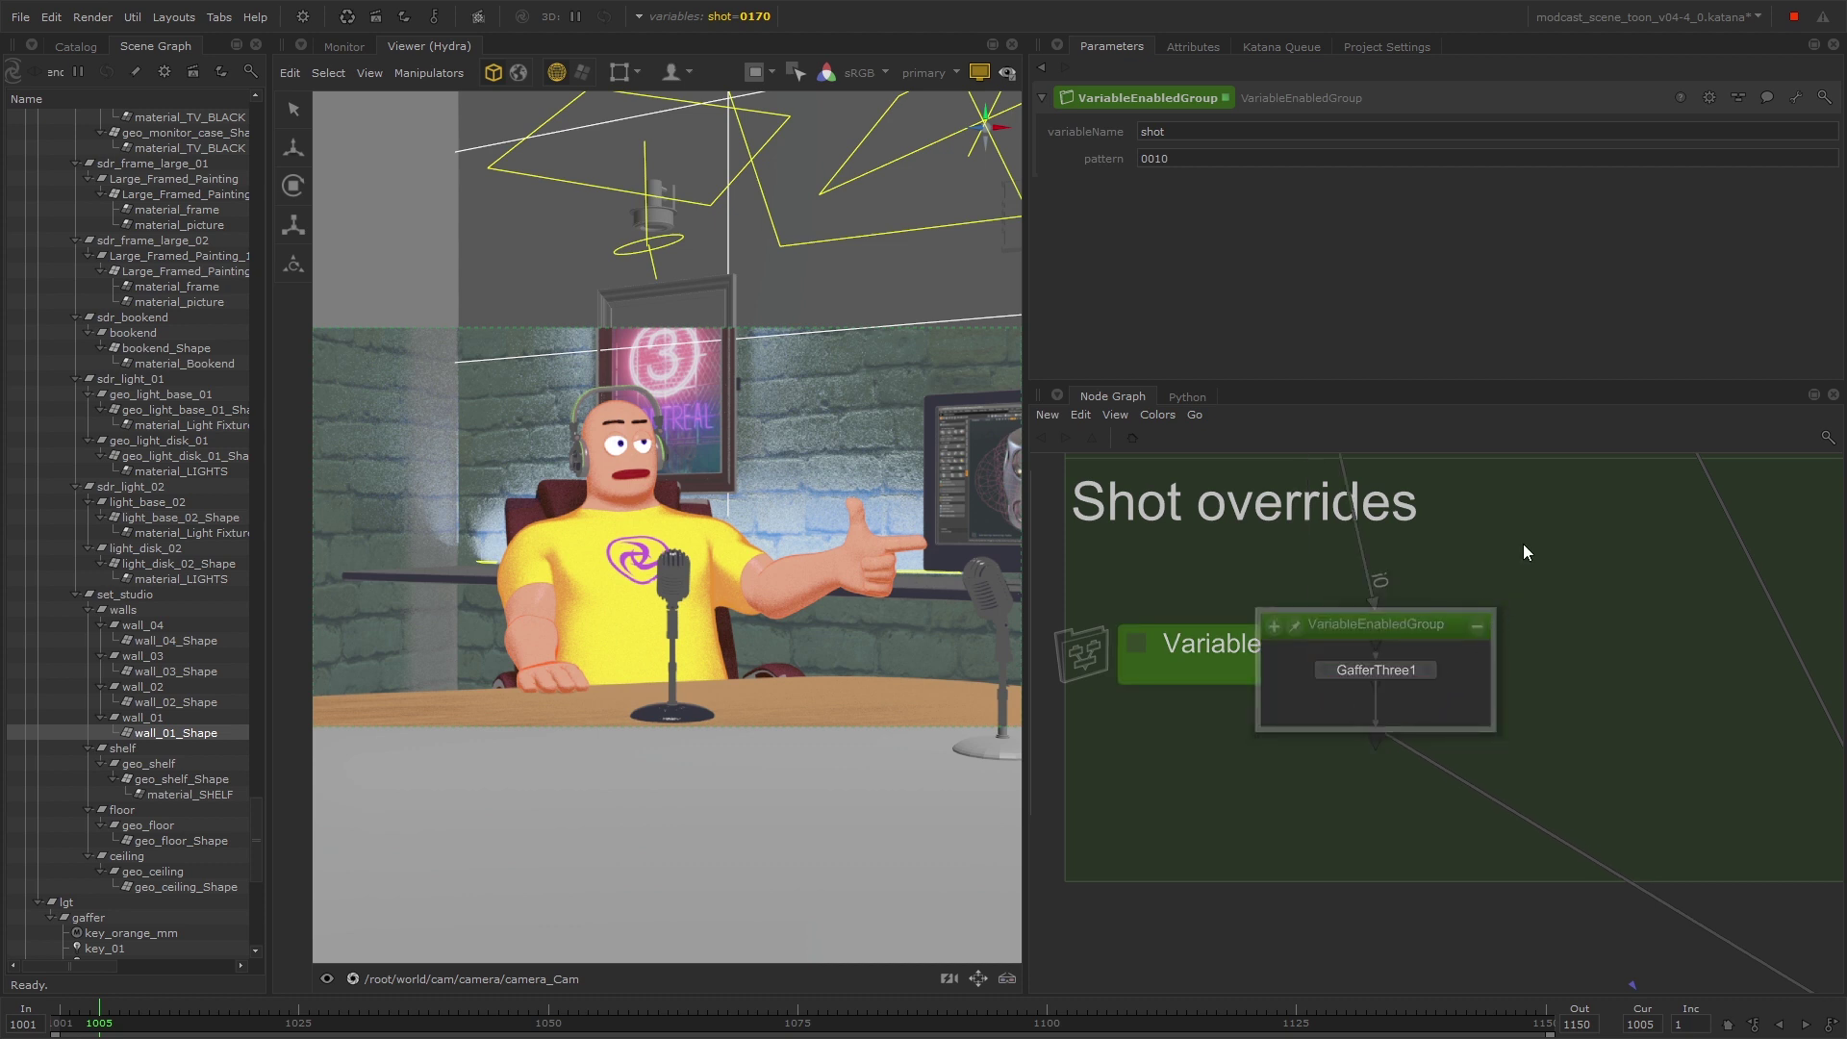
# Step: Pan and zoom out over the camera-angle override nodes down to VariableSwitch7
pyautogui.moveTo(1522, 544); pyautogui.dragTo(1458, 718, button='middle')
pyautogui.scroll(-3, 1459, 718)
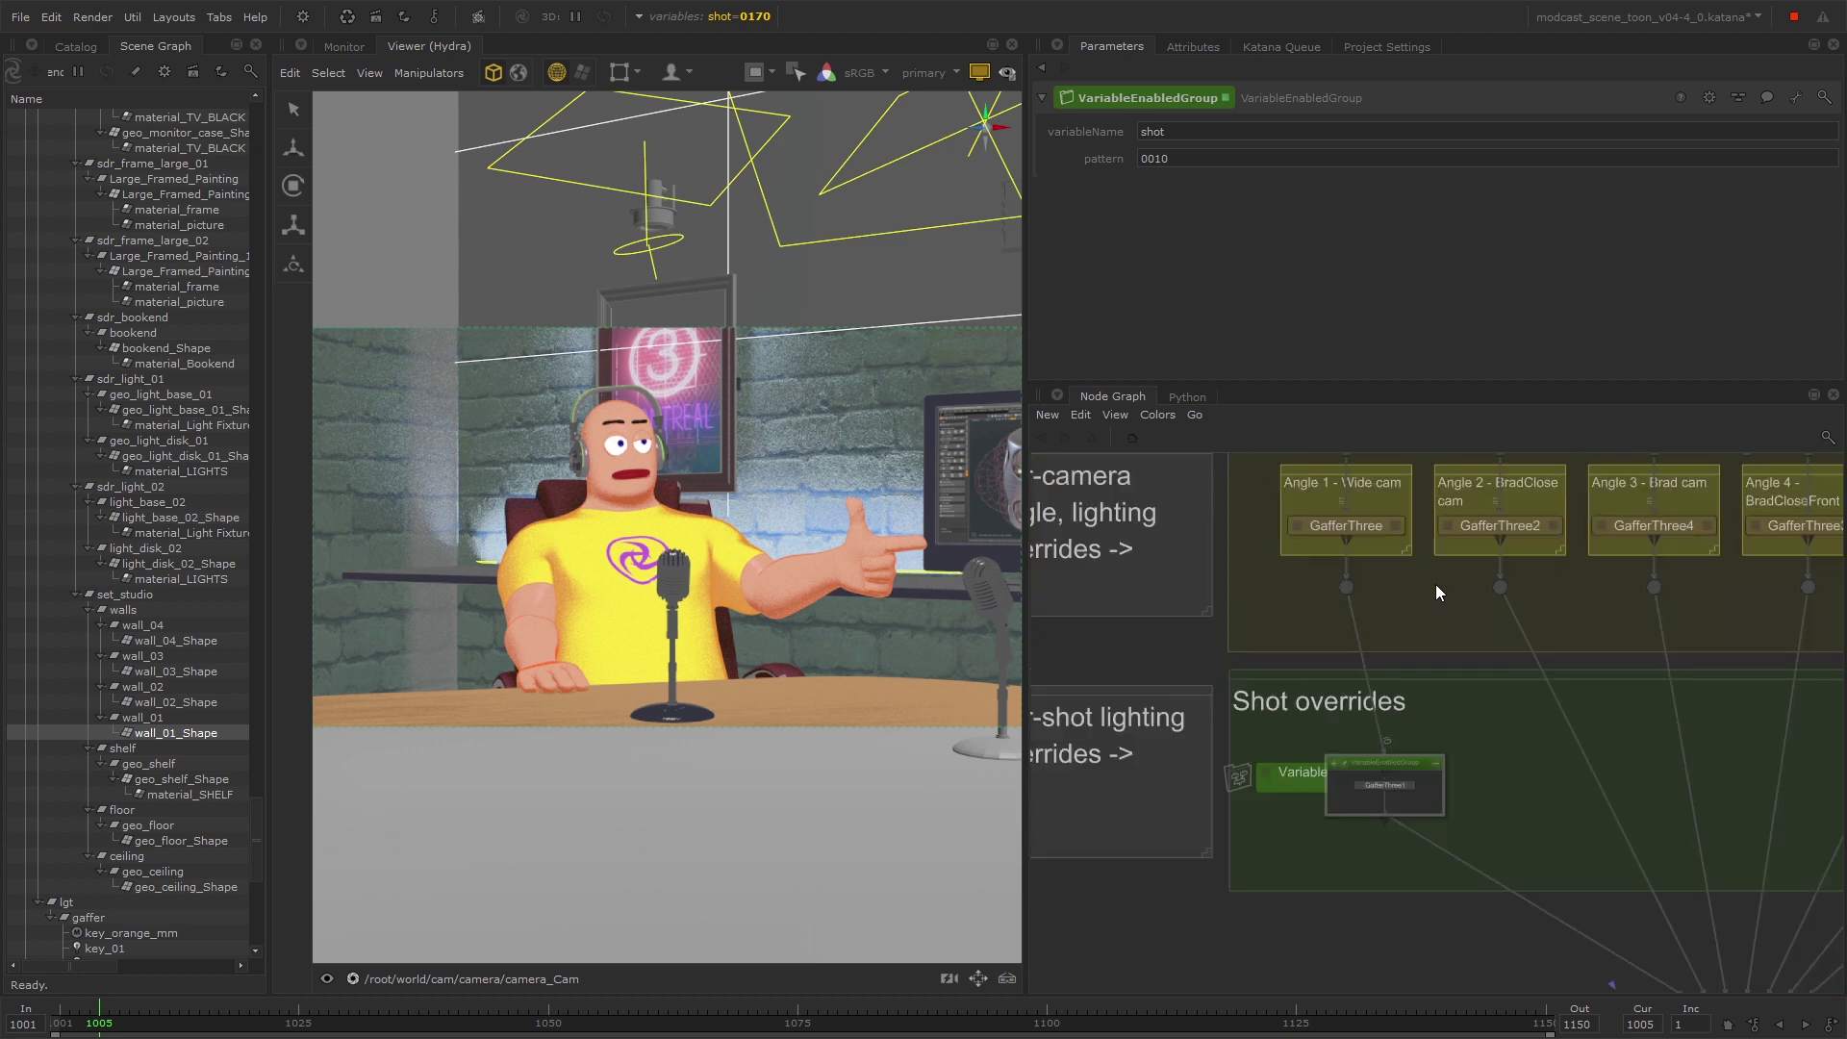
pyautogui.moveTo(1435, 585); pyautogui.dragTo(1334, 656, button='middle')
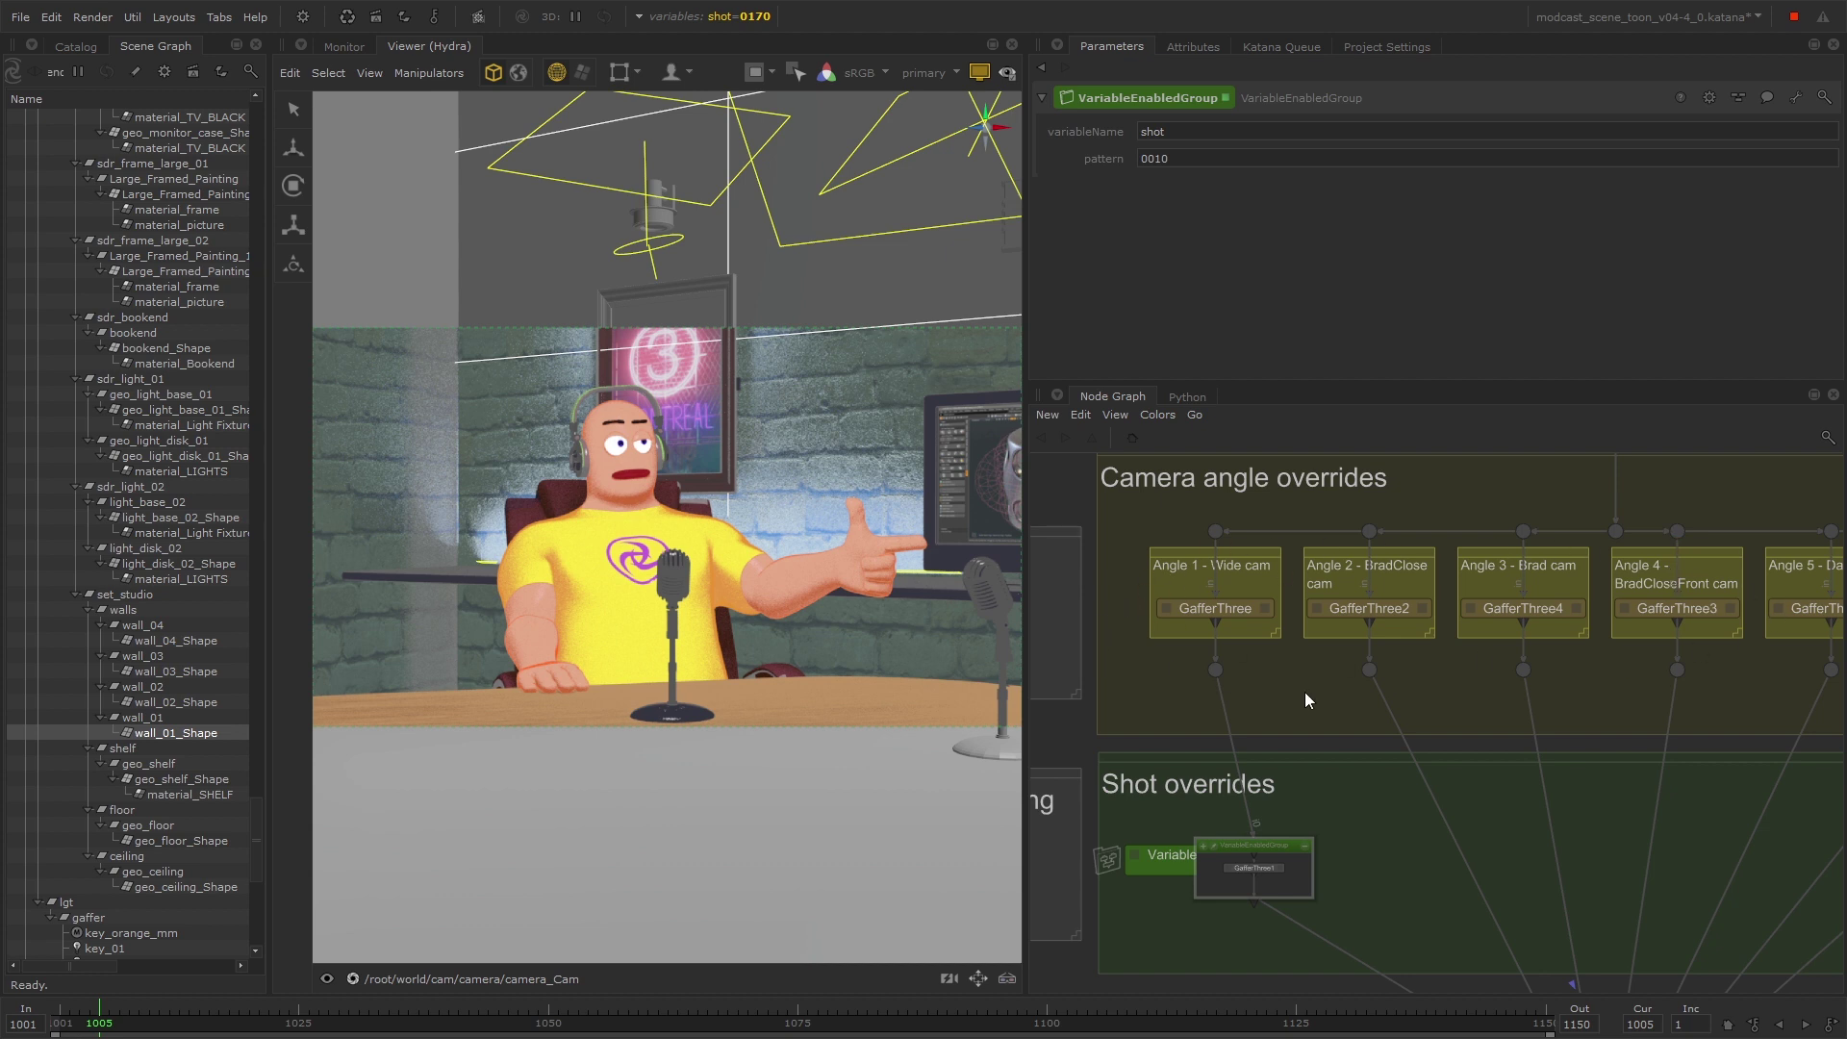
pyautogui.moveTo(1303, 697); pyautogui.dragTo(1344, 658, button='middle')
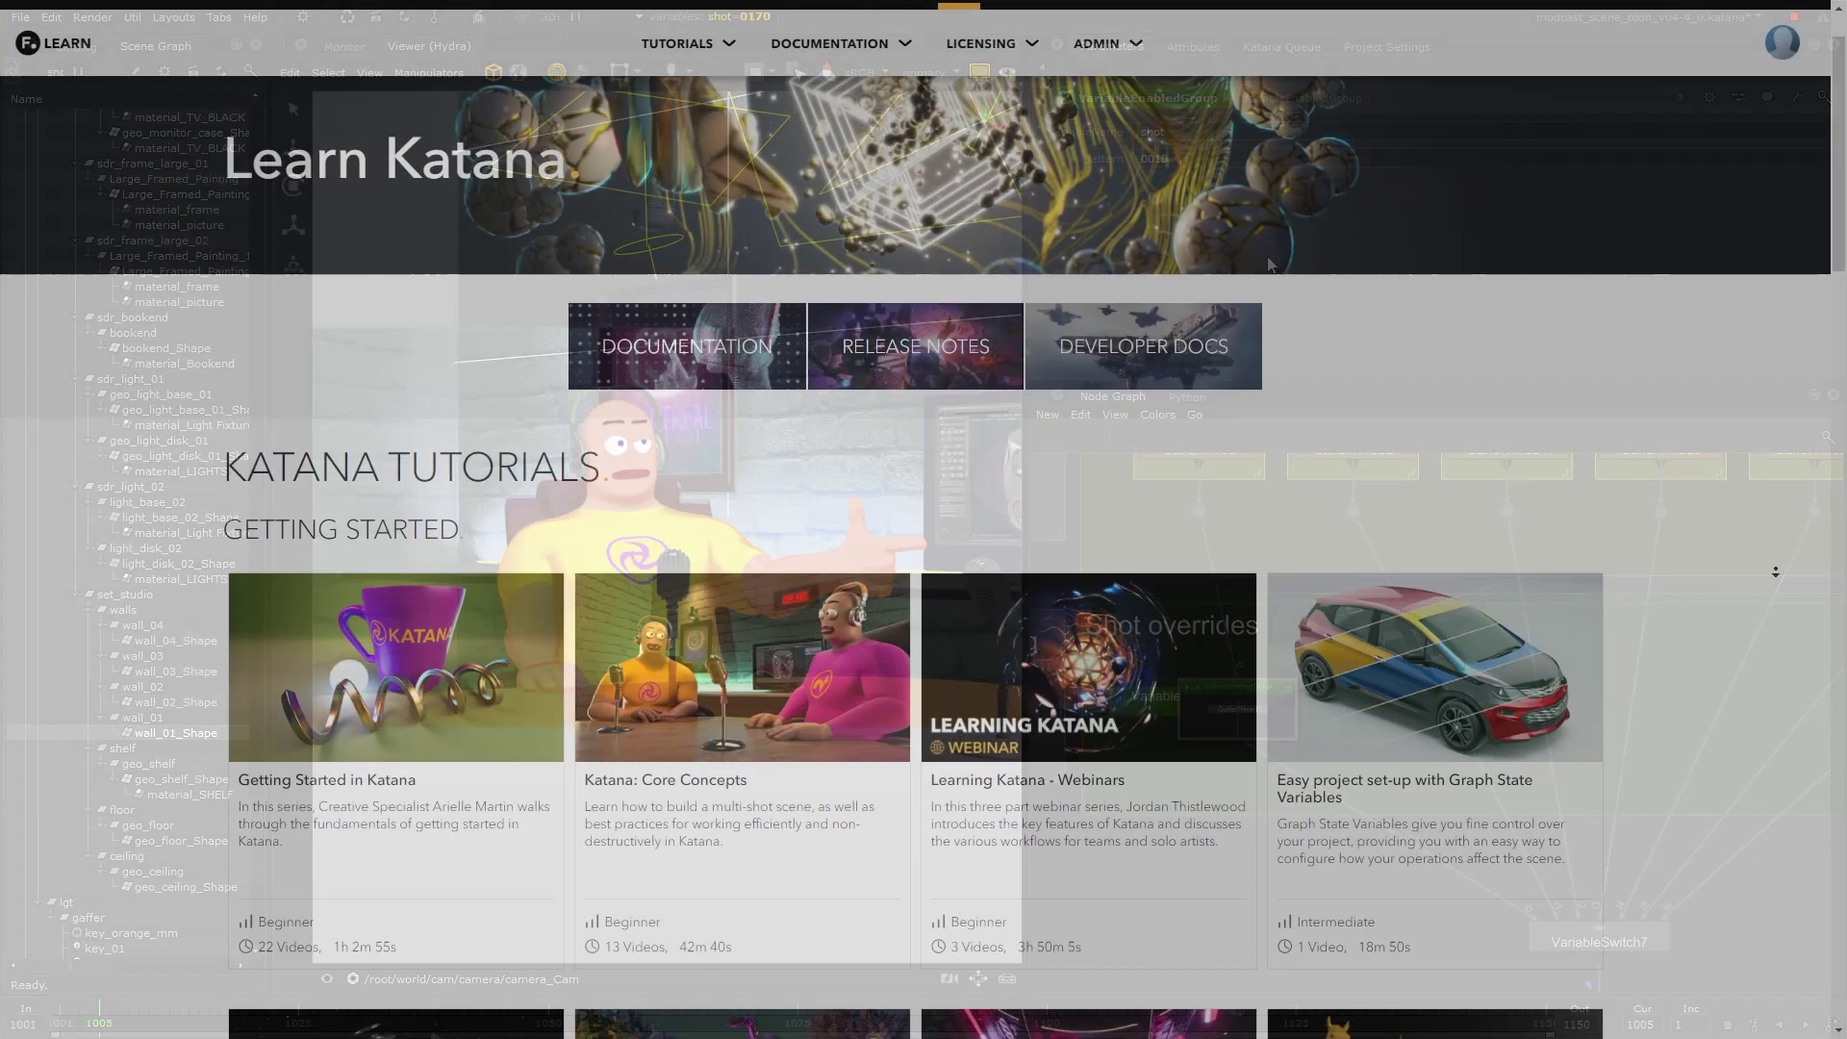
pyautogui.scroll(-2, 923, 519)
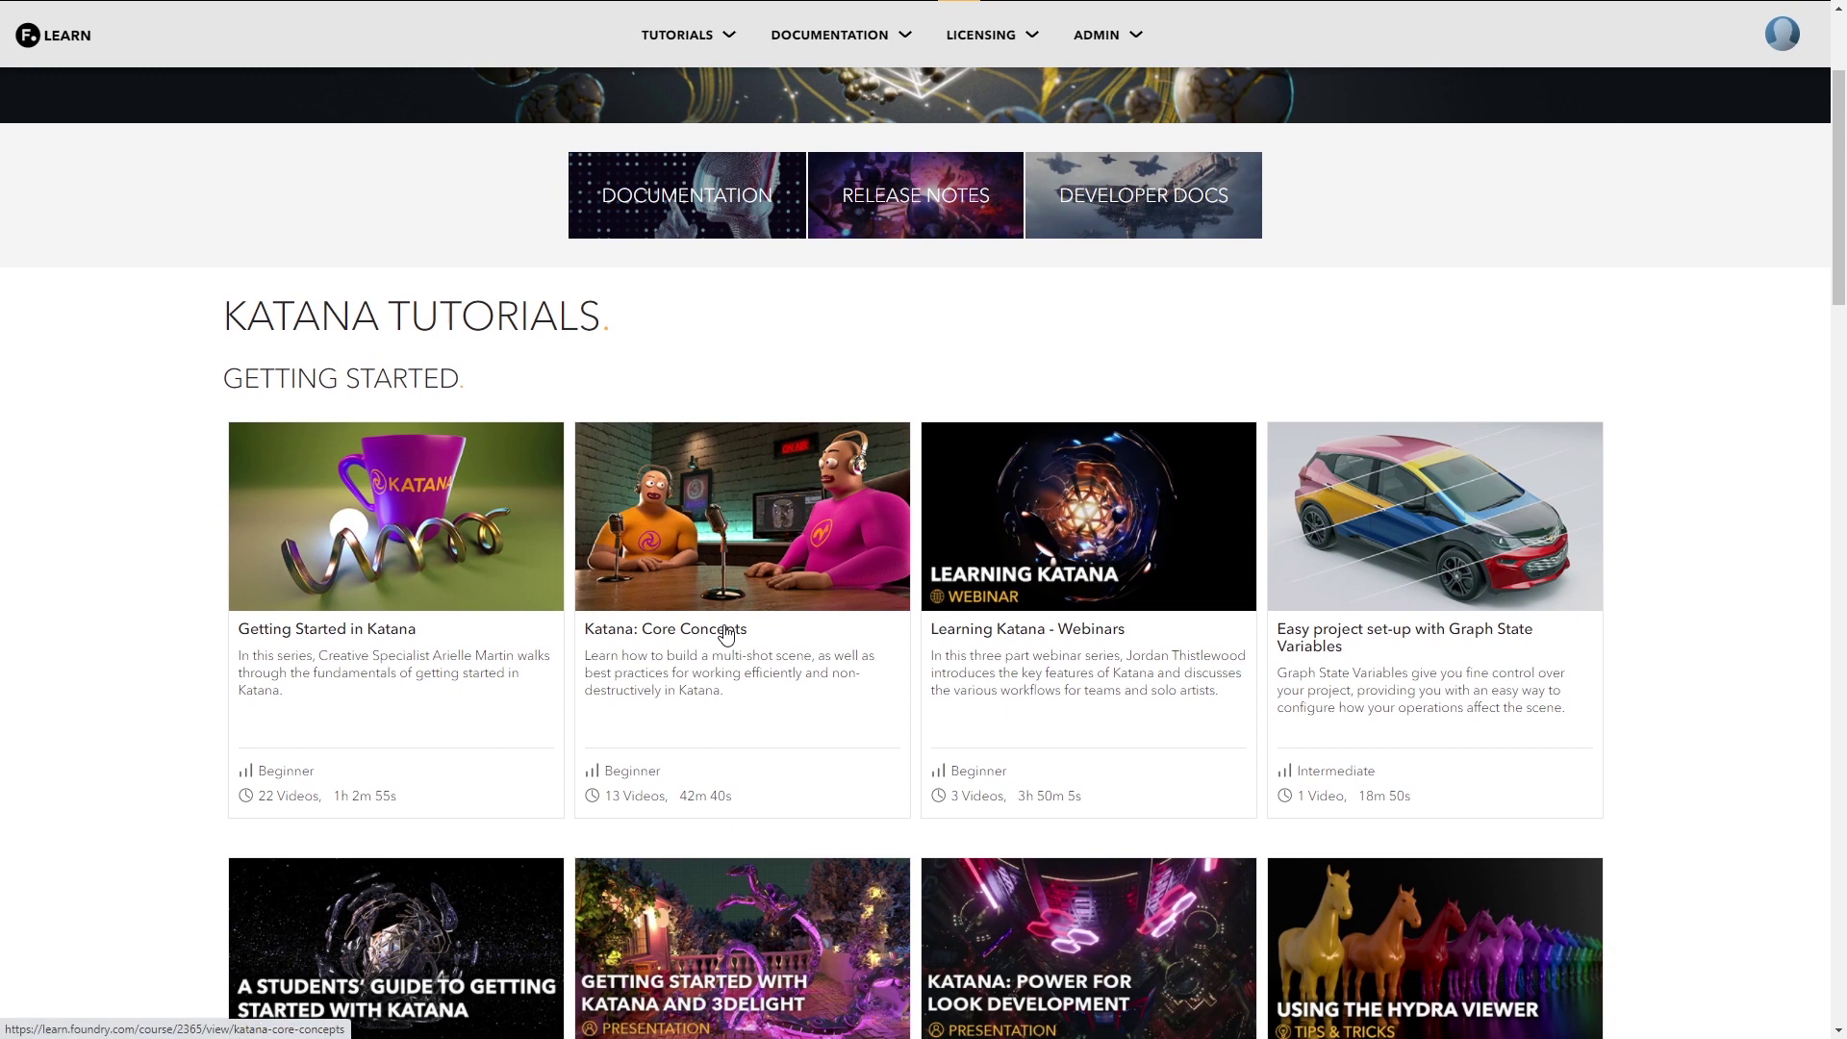
# Step: Open Katana: Core Concepts and scroll to lessons like 04: VariableSwitch & VariableEnabledGroup Nodes
pyautogui.click(726, 635)
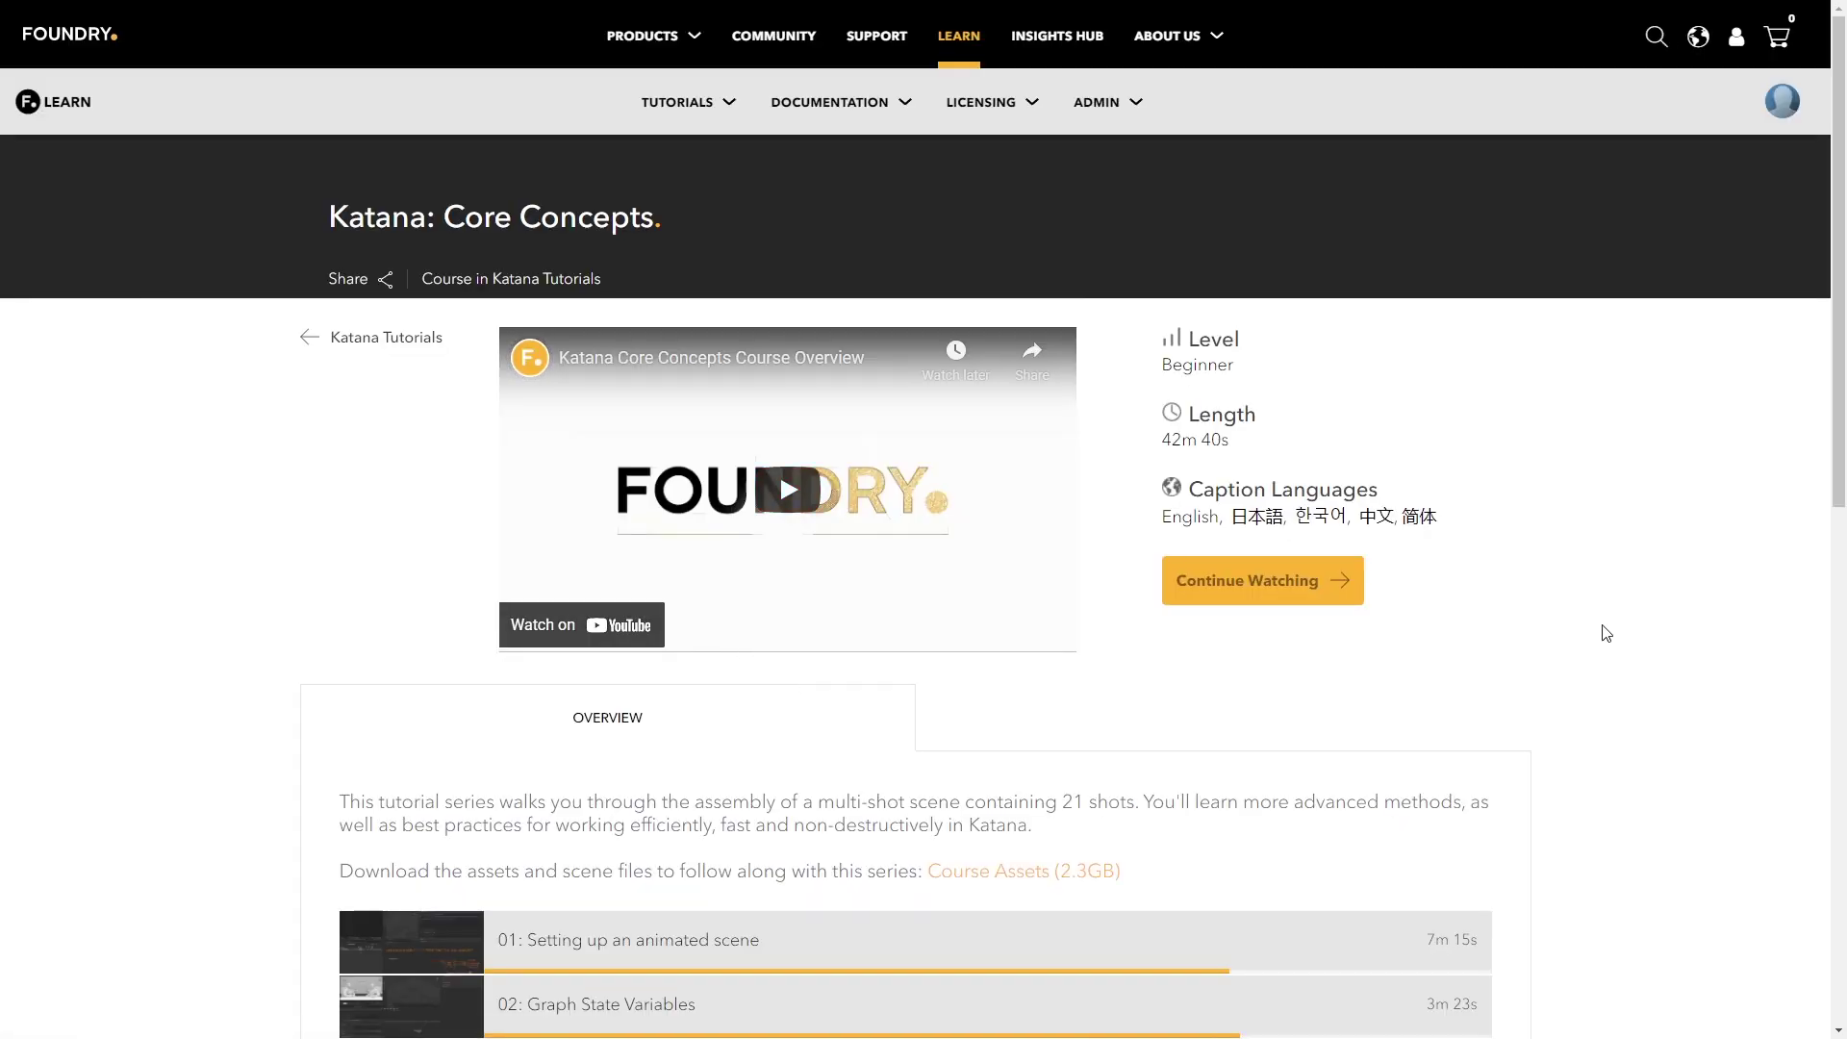
pyautogui.scroll(-4, 1612, 664)
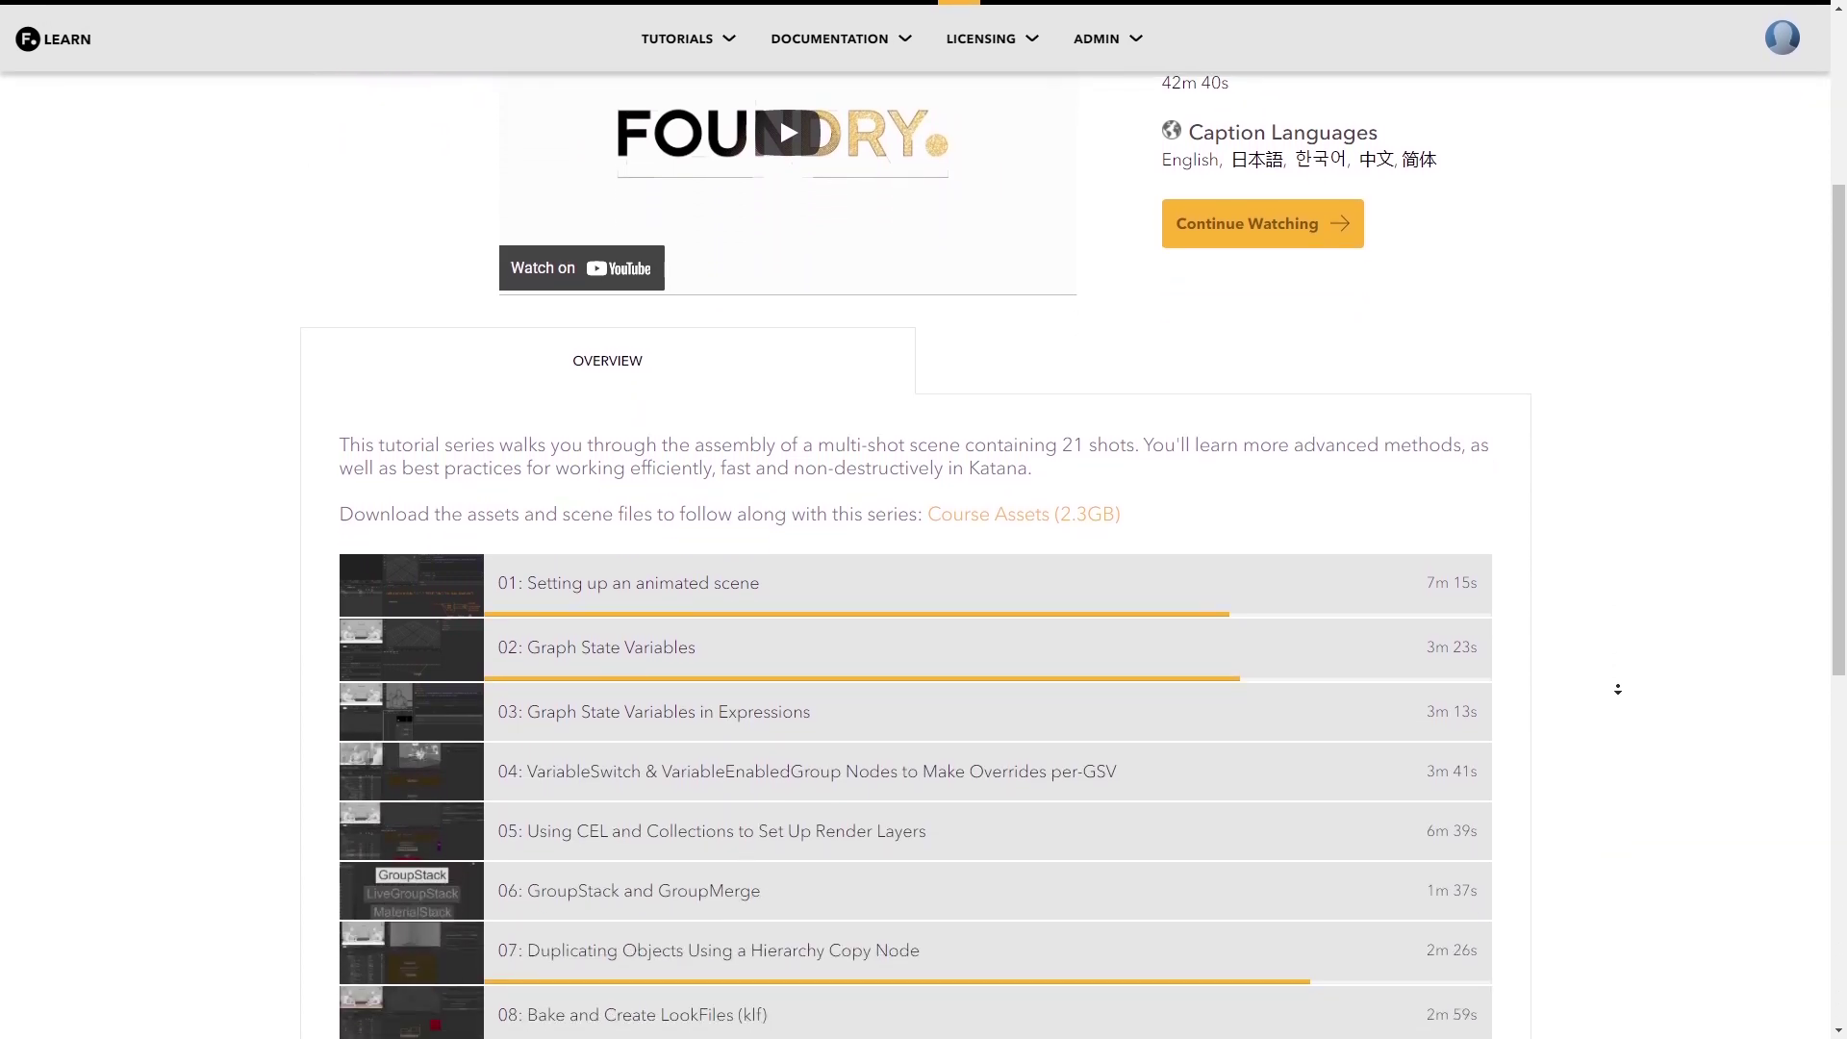